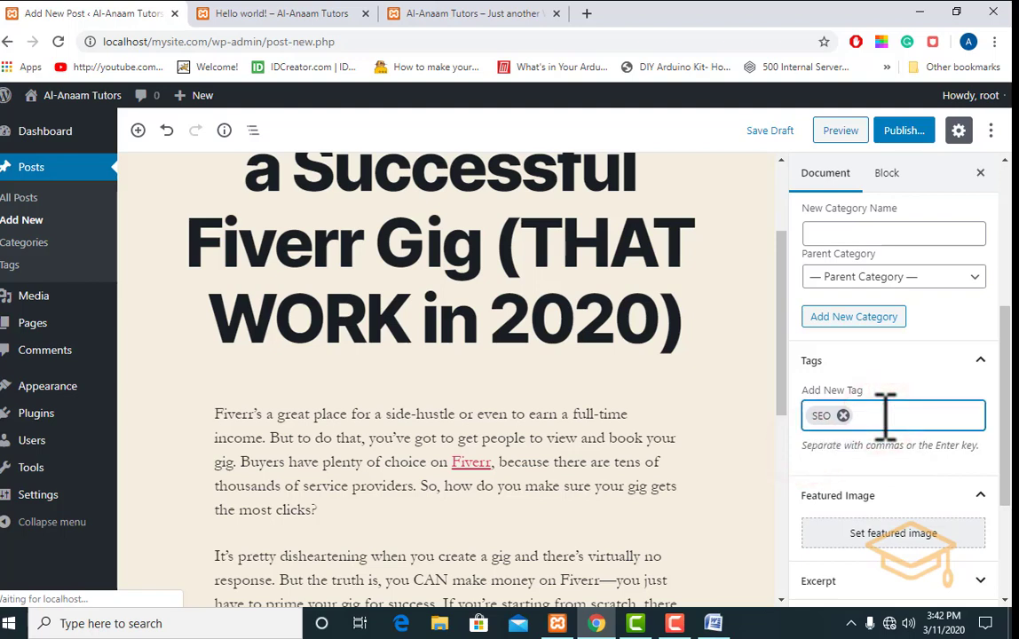
Add the TIPS tag to the post and set Brand-Marketing.jpg from the media library as its featured image.
text(Tips)
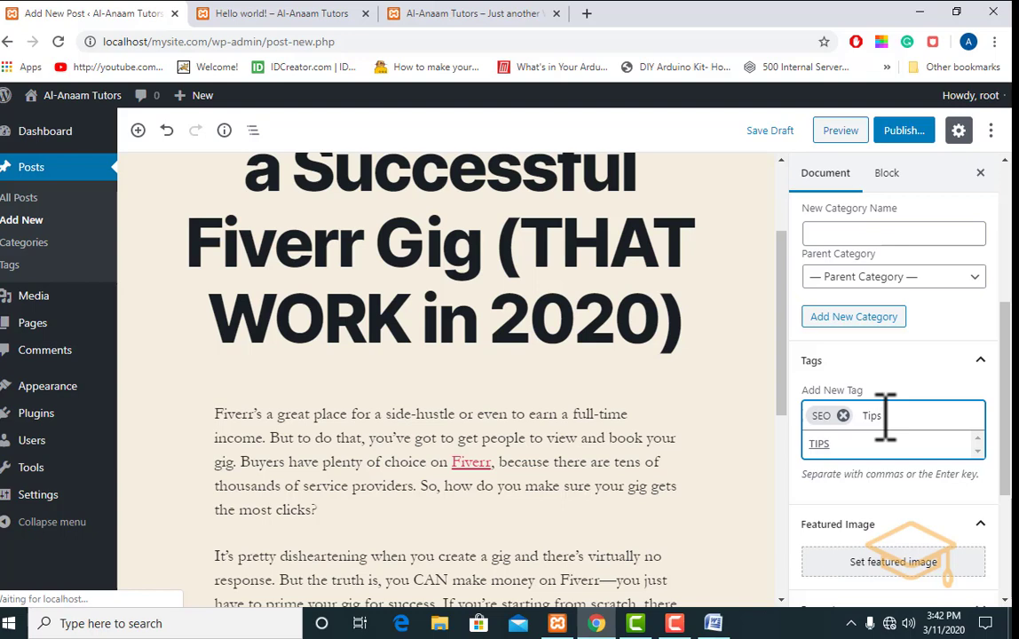
key(Return)
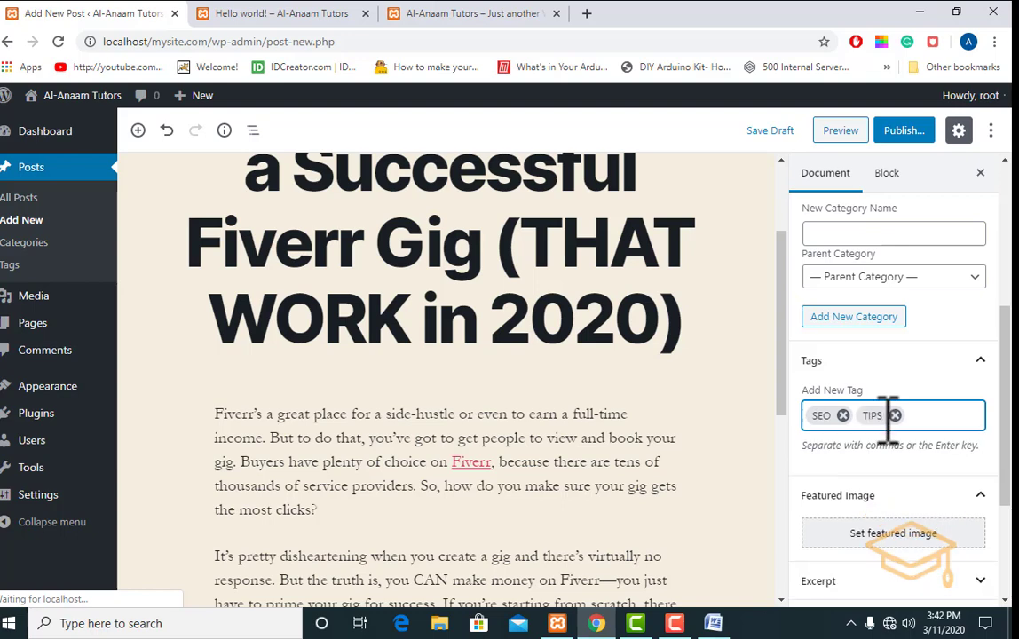
scroll(887, 488, down, 1)
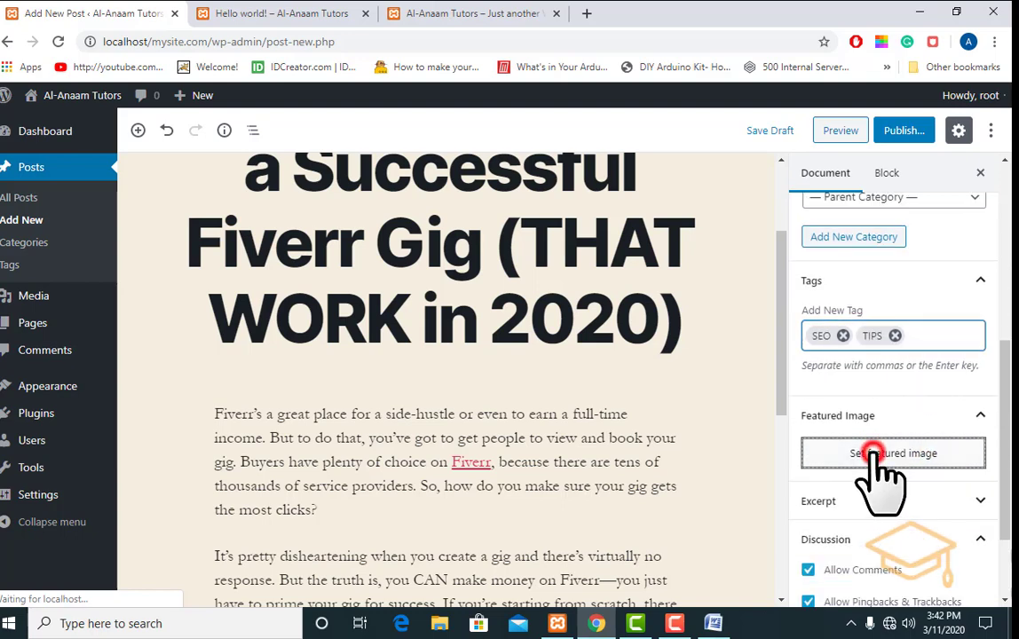
click(872, 452)
click(100, 307)
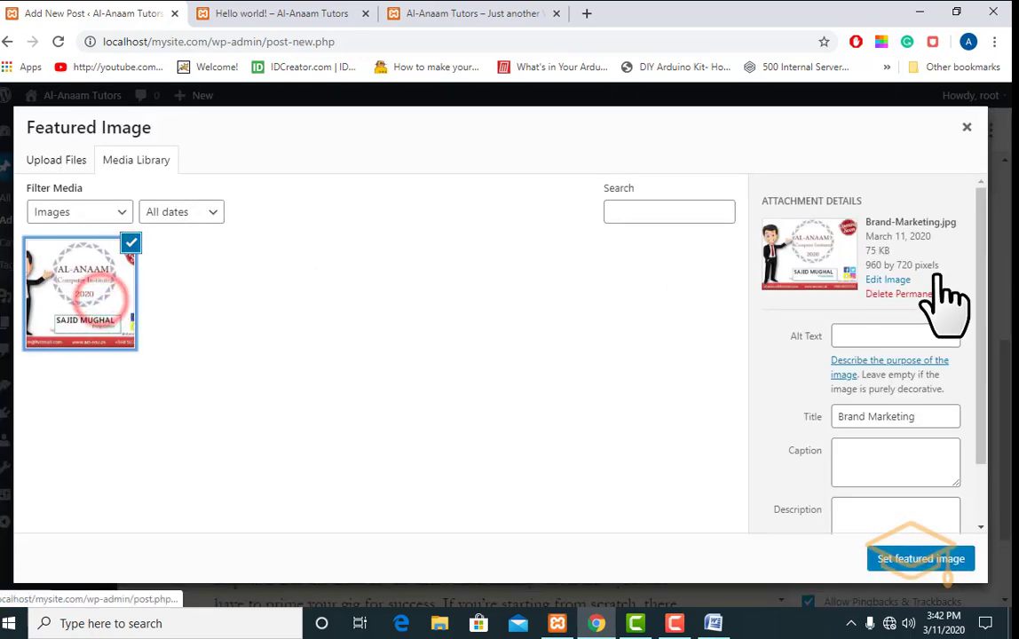
triple_click(866, 262)
click(898, 264)
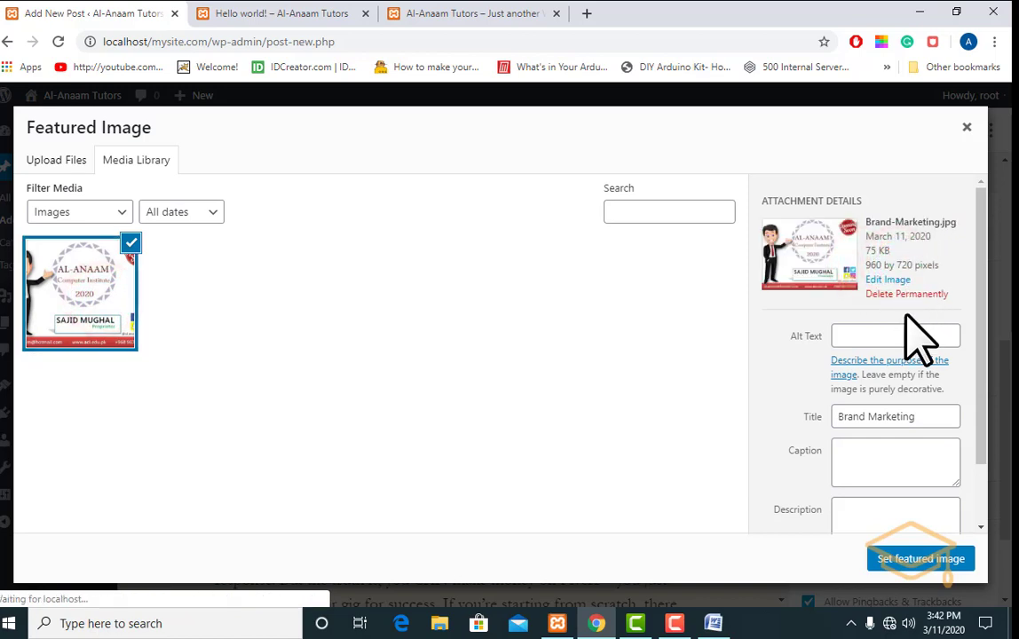
scroll(922, 373, down, 1)
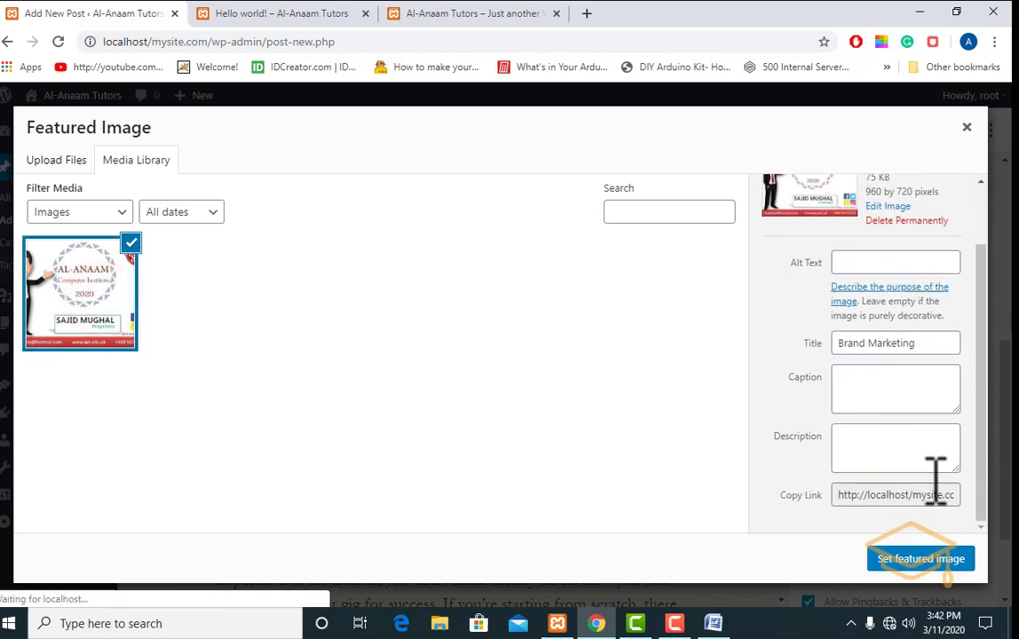
click(925, 558)
scroll(901, 404, down, 2)
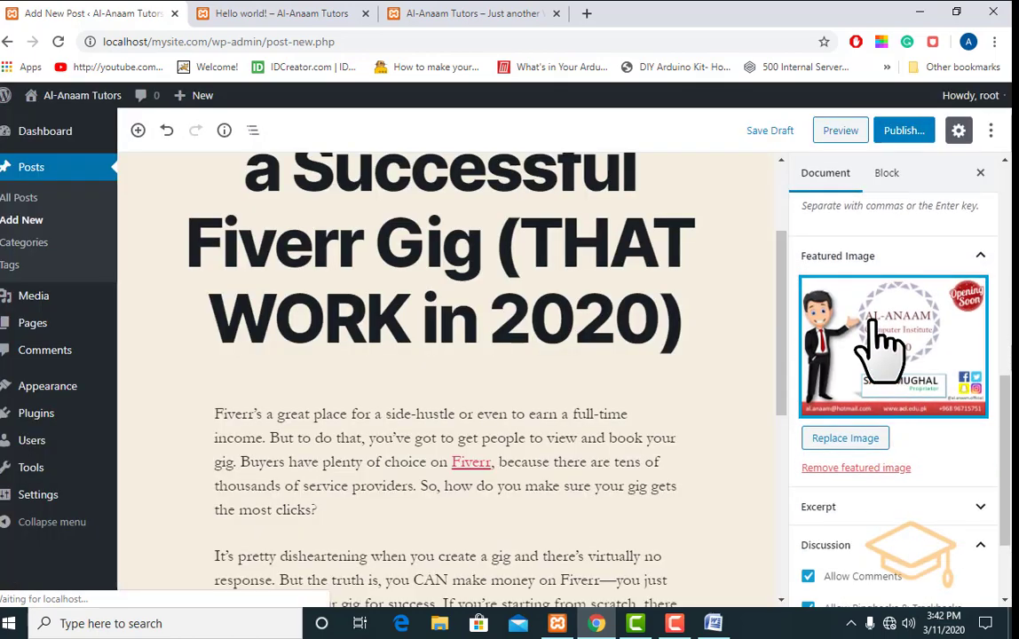
Set the post's template to Cover Template, keeping comments and pingbacks & trackbacks allowed.
scroll(887, 435, down, 2)
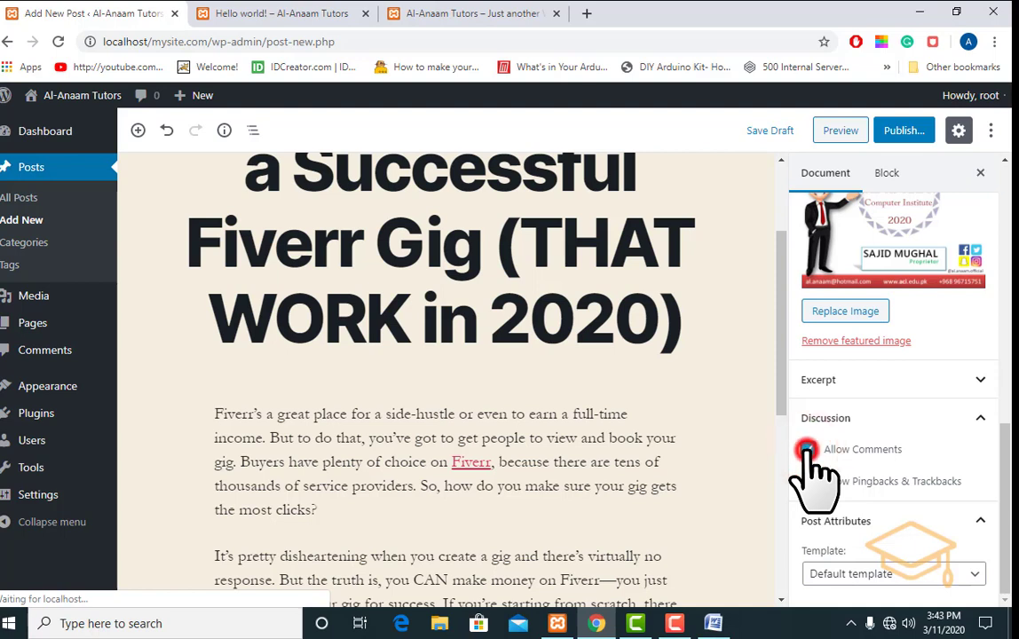
click(807, 449)
click(808, 481)
click(856, 572)
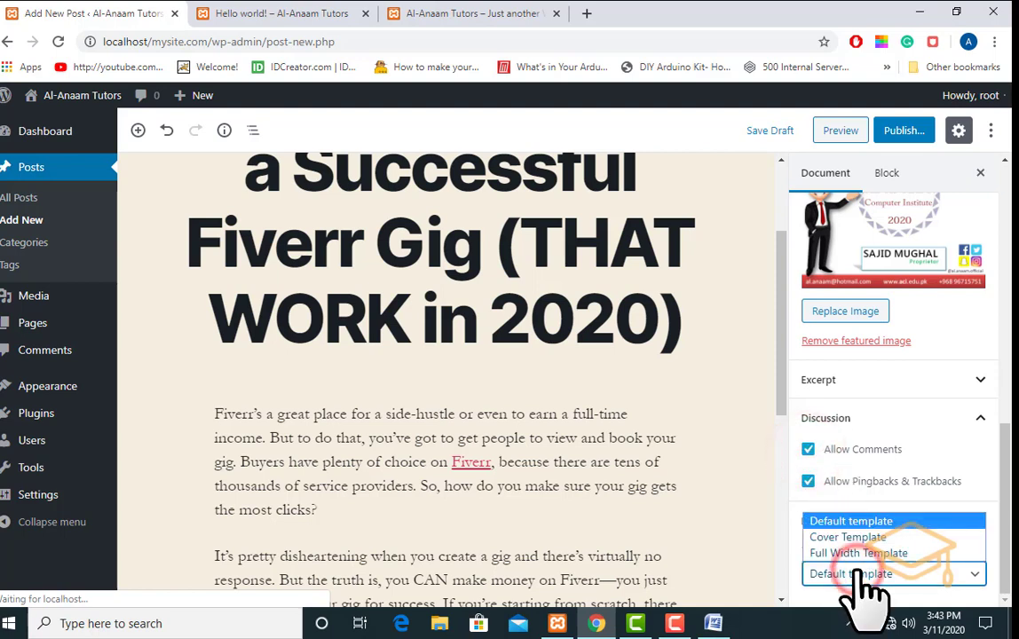
click(865, 537)
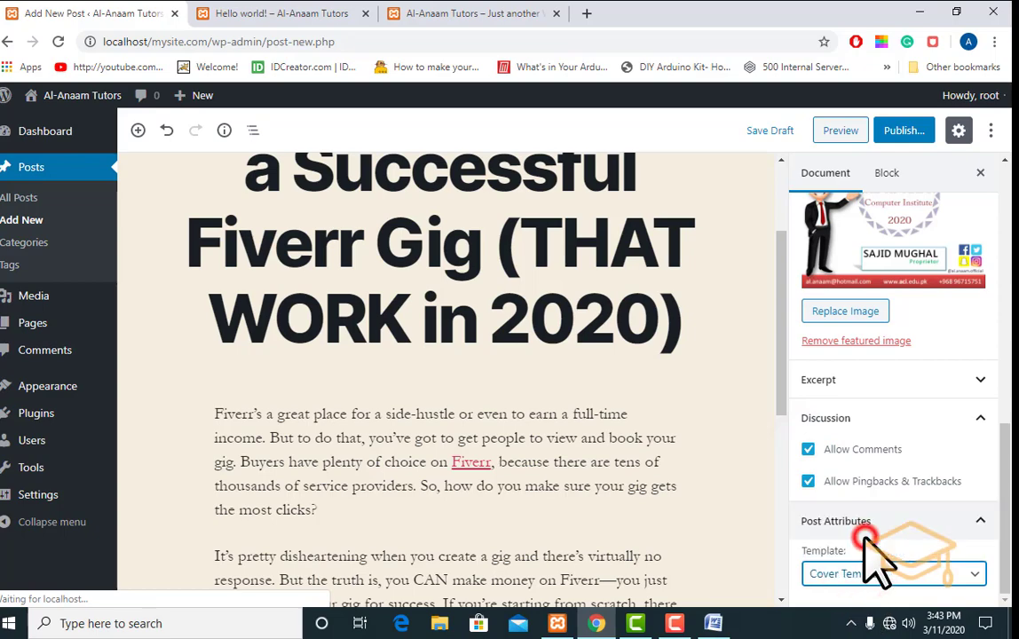
Publish the Fiverr gig post immediately with public visibility.
scroll(754, 426, up, 2)
scroll(750, 417, down, 3)
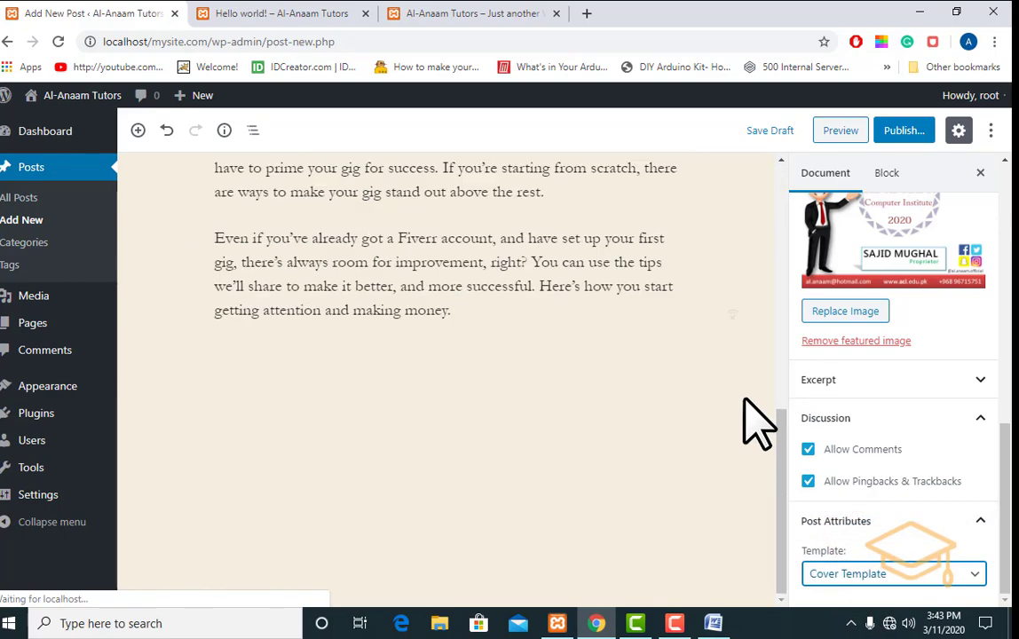
scroll(749, 417, up, 3)
click(907, 132)
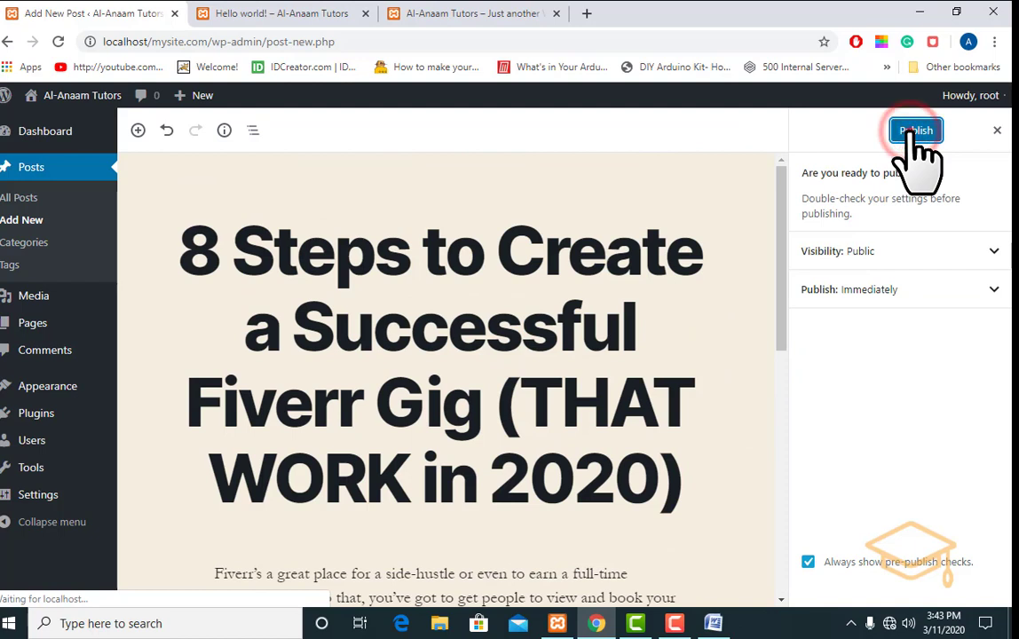
click(916, 132)
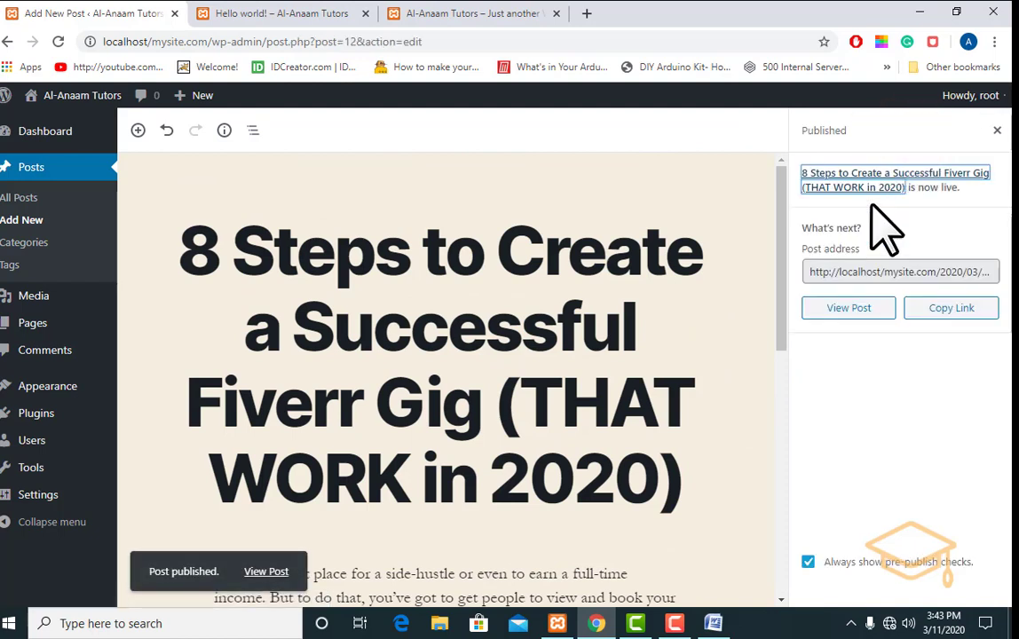
Open the published post in a new browser tab and close the Hello world and site home tabs.
right_click(850, 311)
click(877, 323)
click(266, 13)
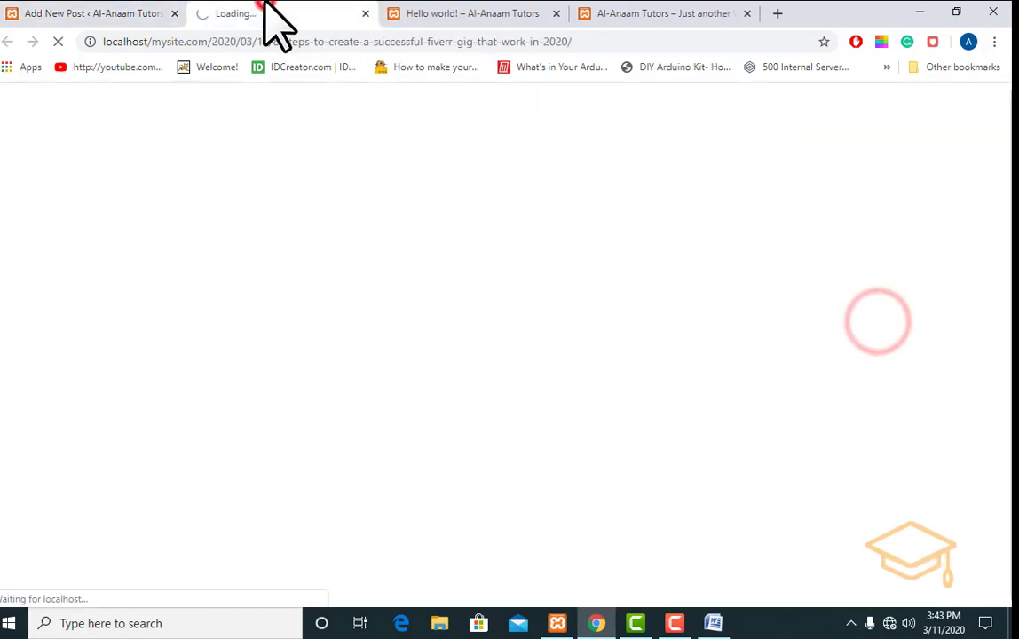
click(556, 13)
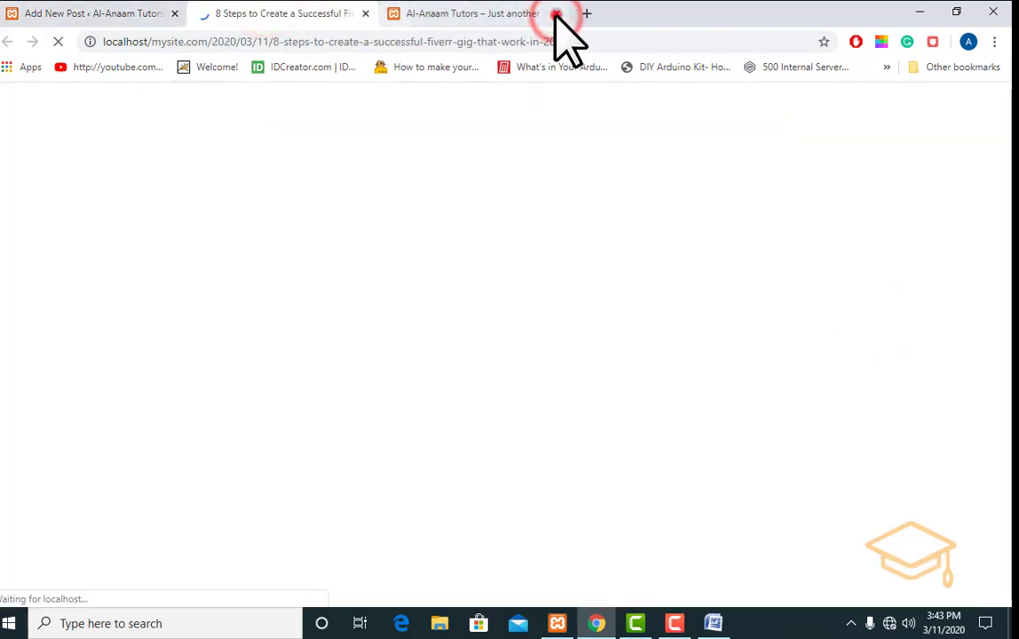
click(555, 13)
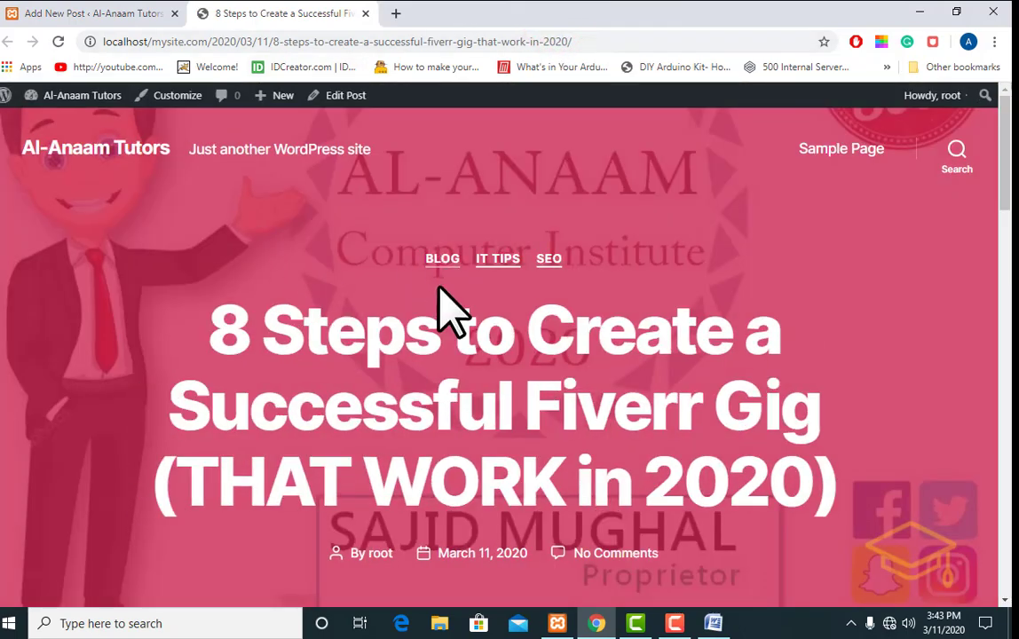
Examine the published post's cover header, body text, tags and reply section.
drag(330, 333, 751, 344)
scroll(579, 381, down, 1)
scroll(578, 382, down, 3)
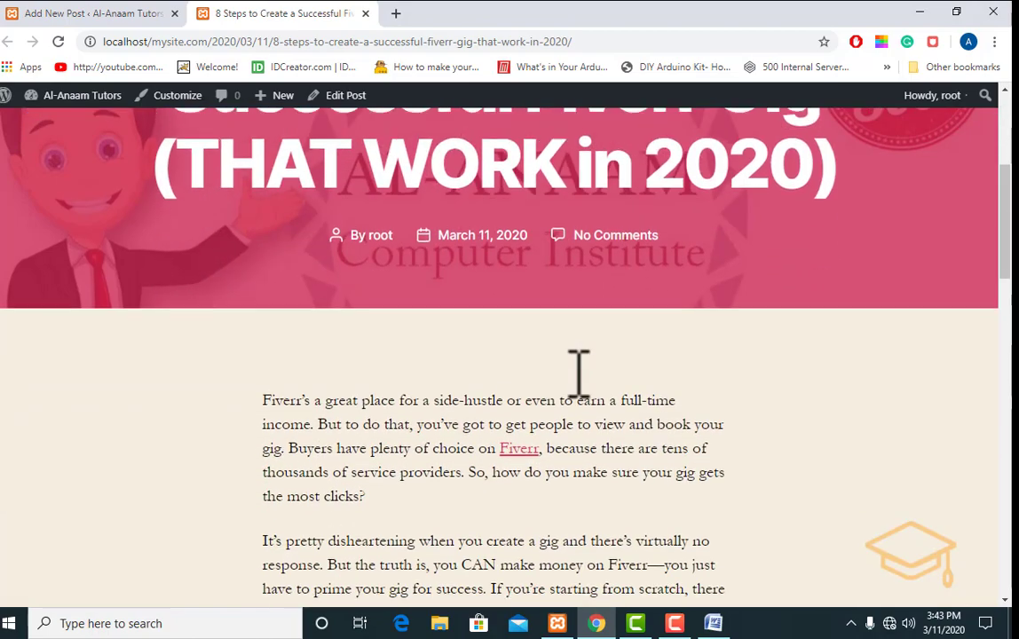
scroll(578, 371, up, 3)
scroll(578, 371, down, 9)
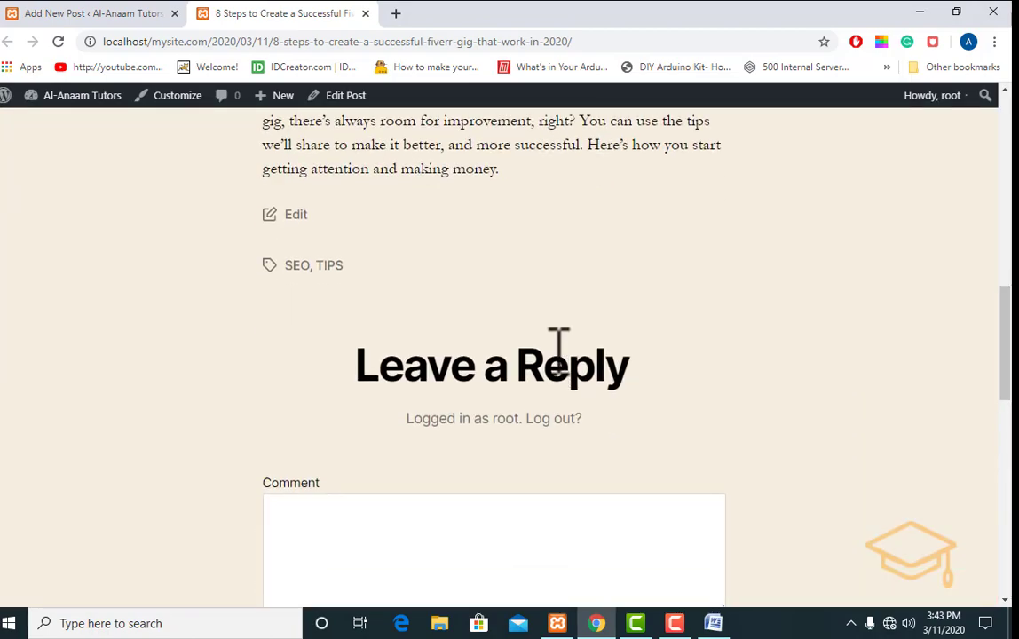
scroll(557, 352, up, 10)
Return to the post editor, set the post's template to Default template and update the post.
click(90, 14)
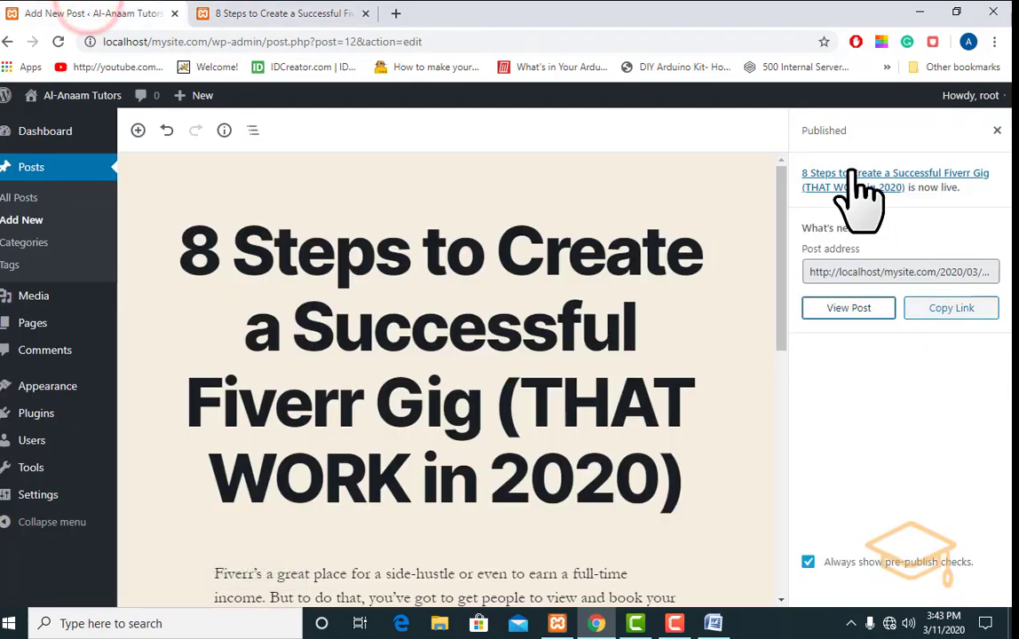
click(998, 131)
scroll(928, 466, down, 8)
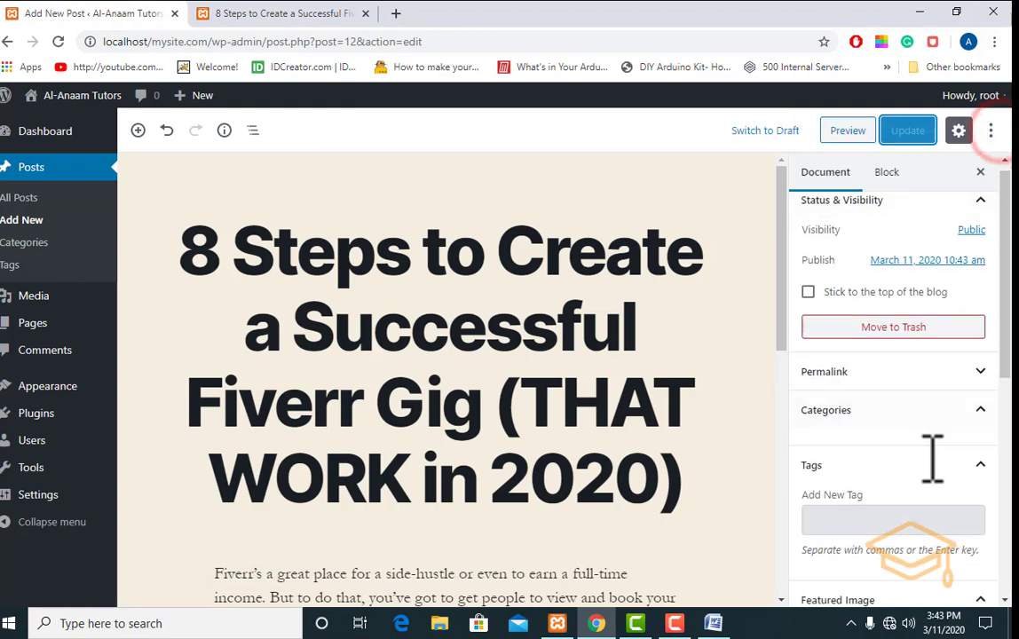
click(870, 575)
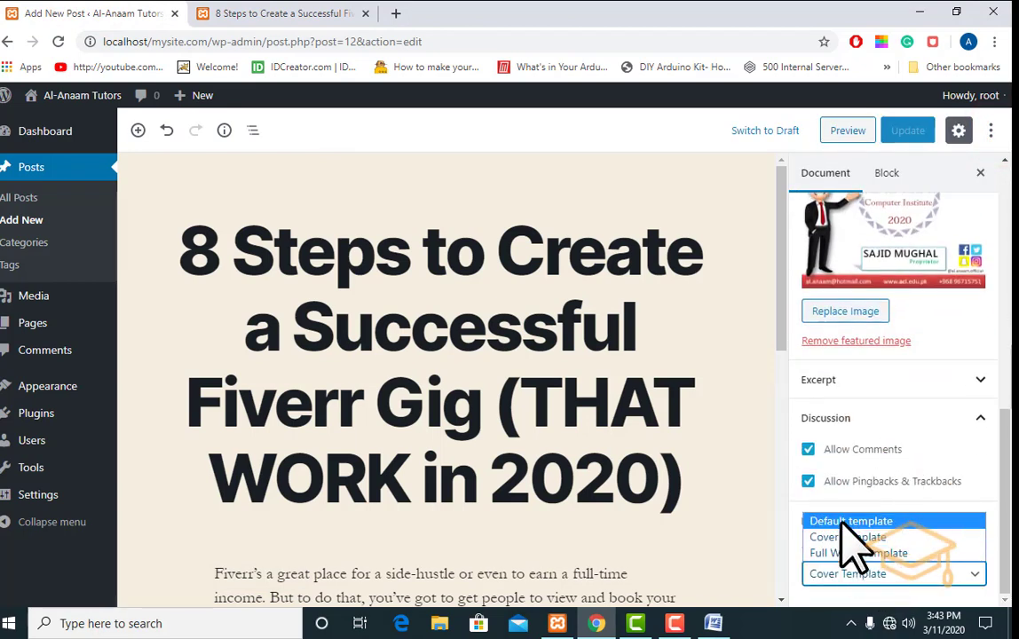
click(841, 521)
click(910, 132)
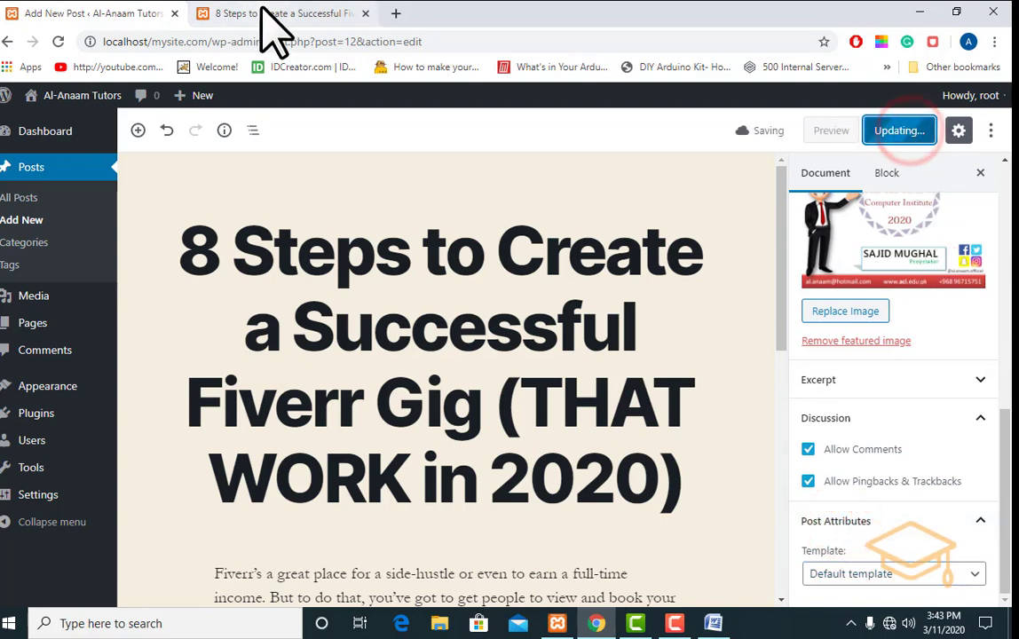
Reload the live post and examine how its title, featured image, text and tags are laid out.
click(259, 12)
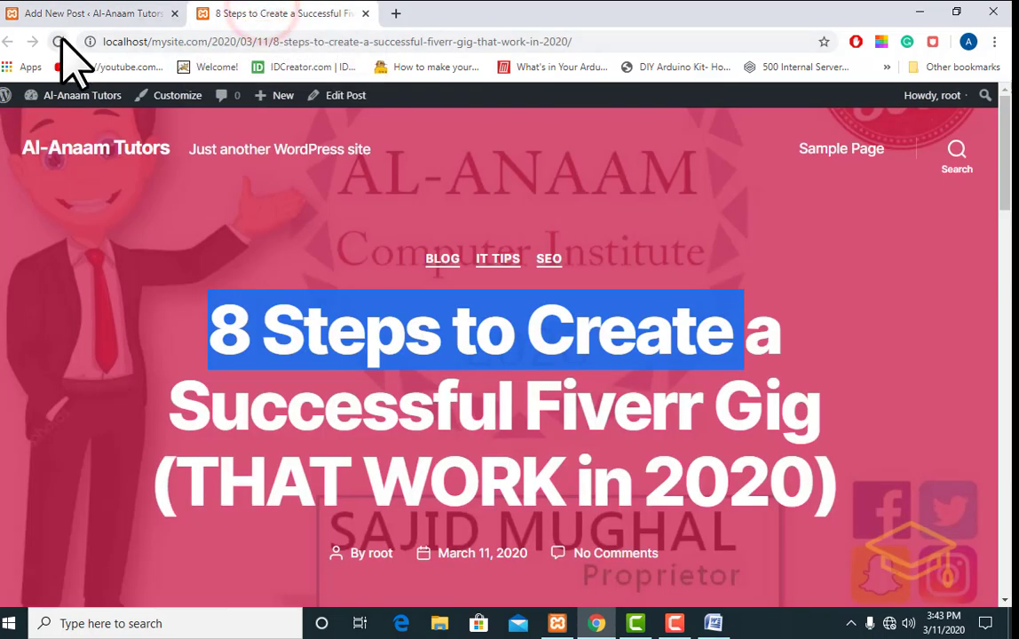
click(58, 42)
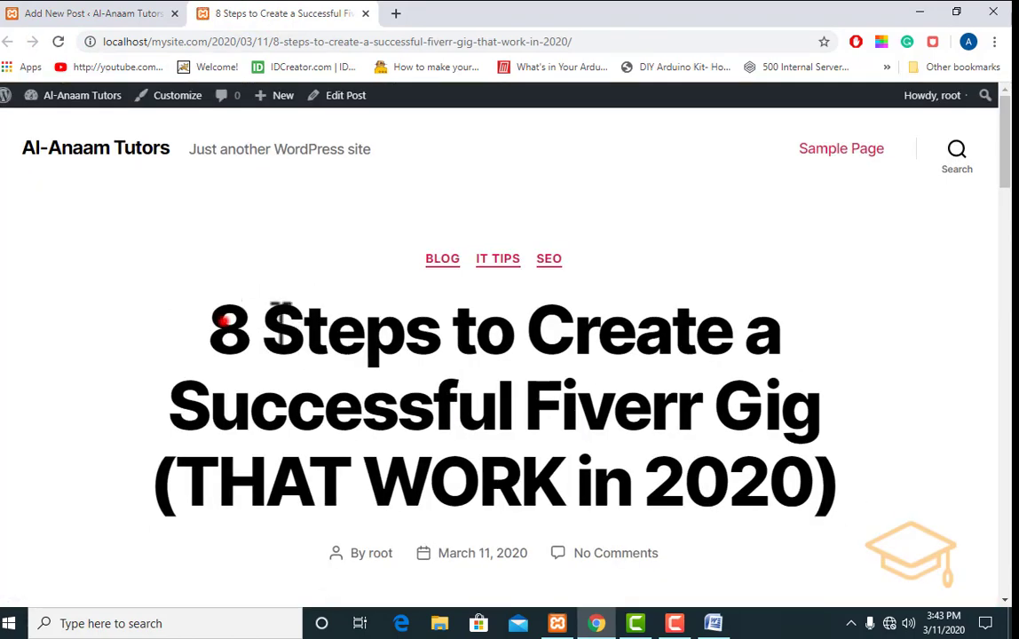
drag(226, 322, 784, 345)
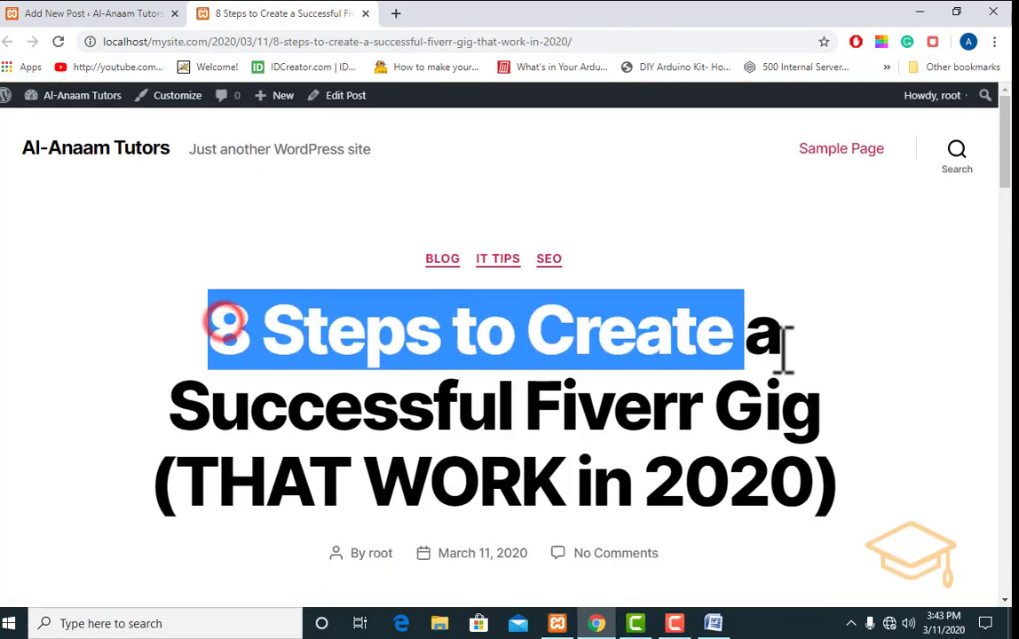
scroll(533, 355, down, 2)
scroll(355, 320, down, 3)
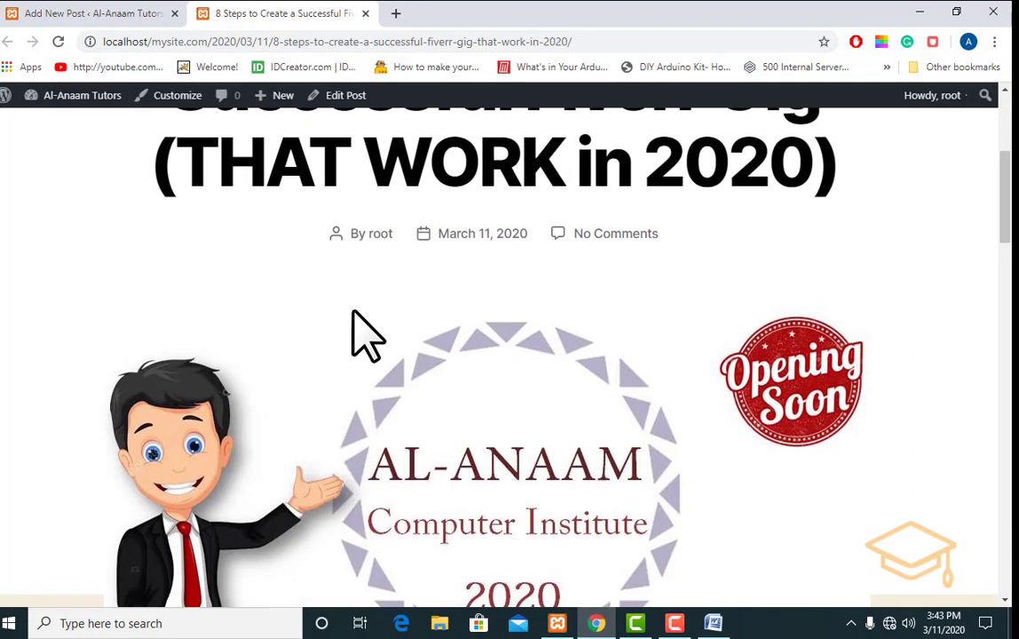
click(380, 344)
scroll(497, 391, down, 3)
scroll(497, 394, down, 4)
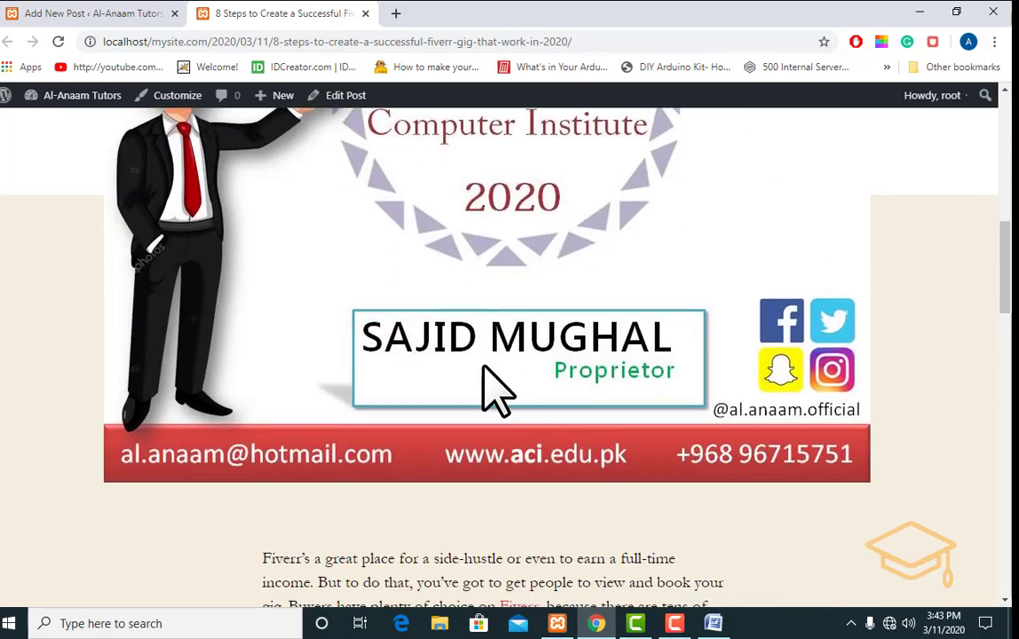
drag(266, 240, 575, 427)
scroll(577, 435, down, 8)
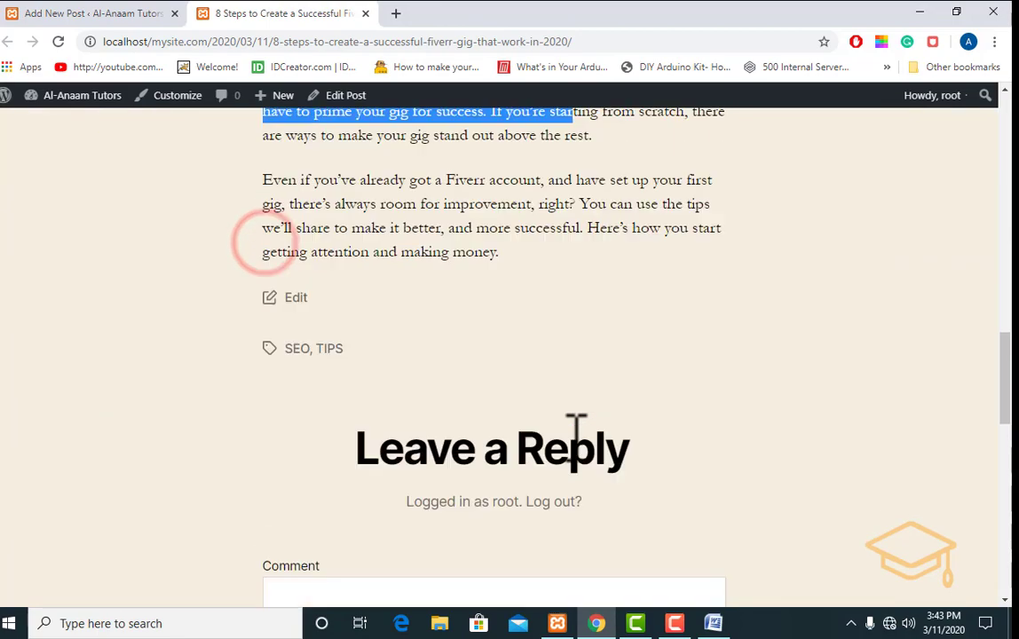
scroll(584, 462, up, 15)
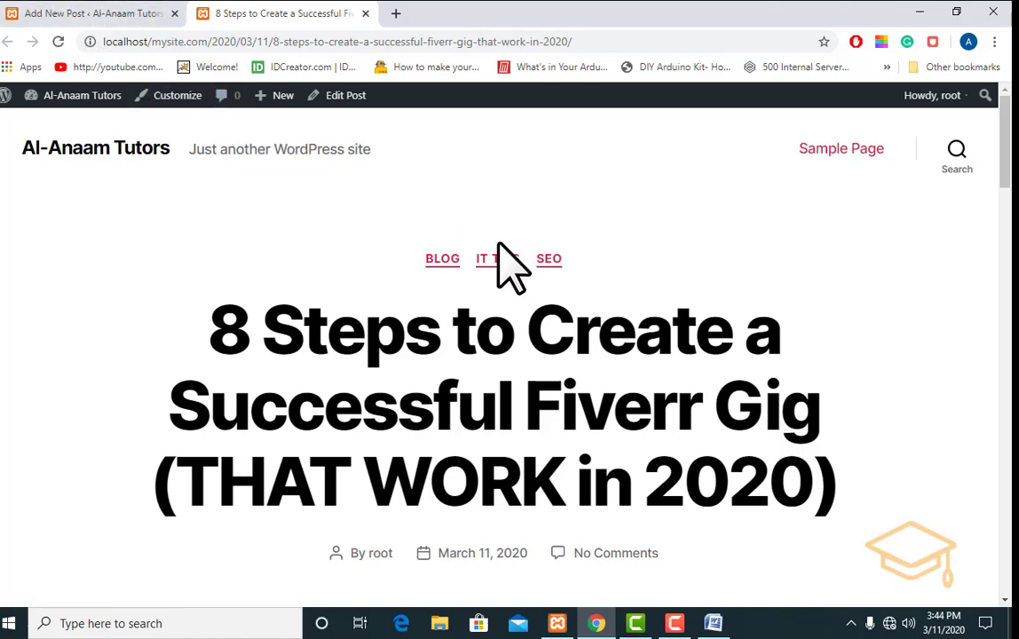
click(111, 13)
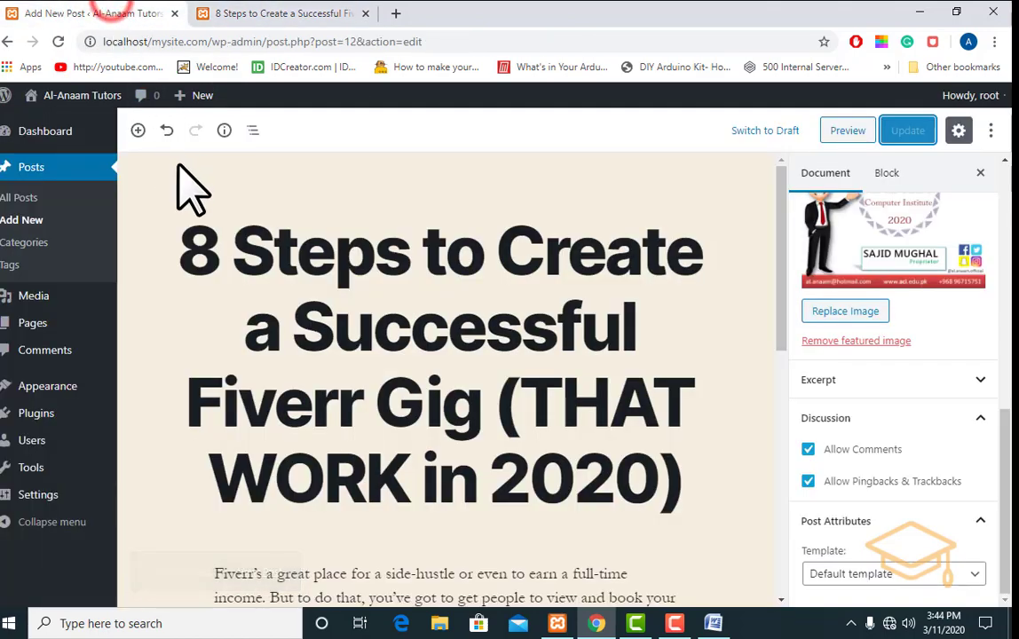
click(279, 14)
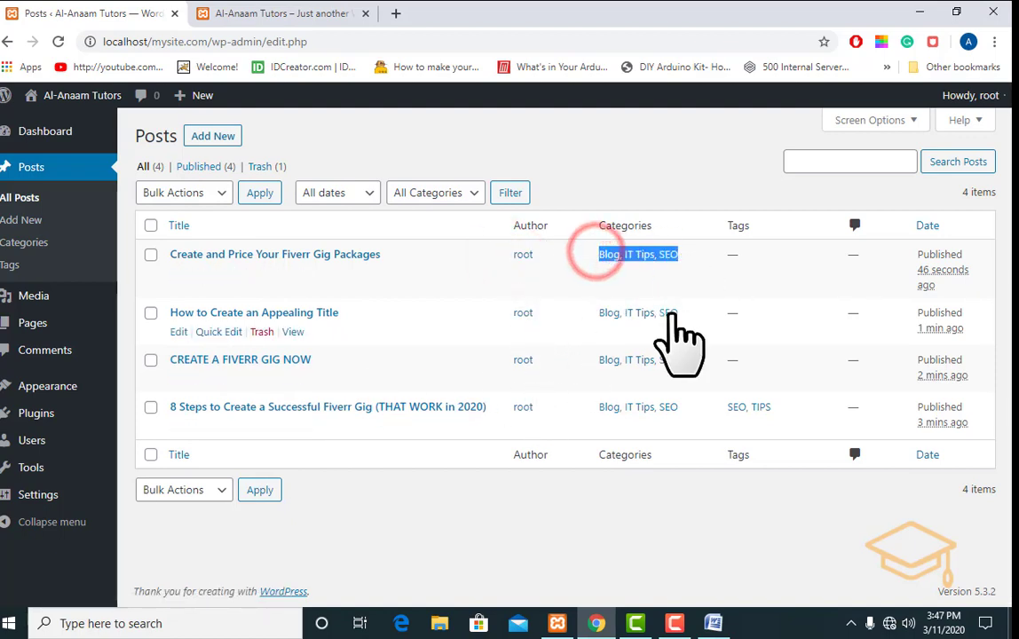
Examine the categories and tags in the posts list, and check how the posts are shown on the site's home page.
drag(680, 311, 597, 312)
drag(776, 407, 724, 410)
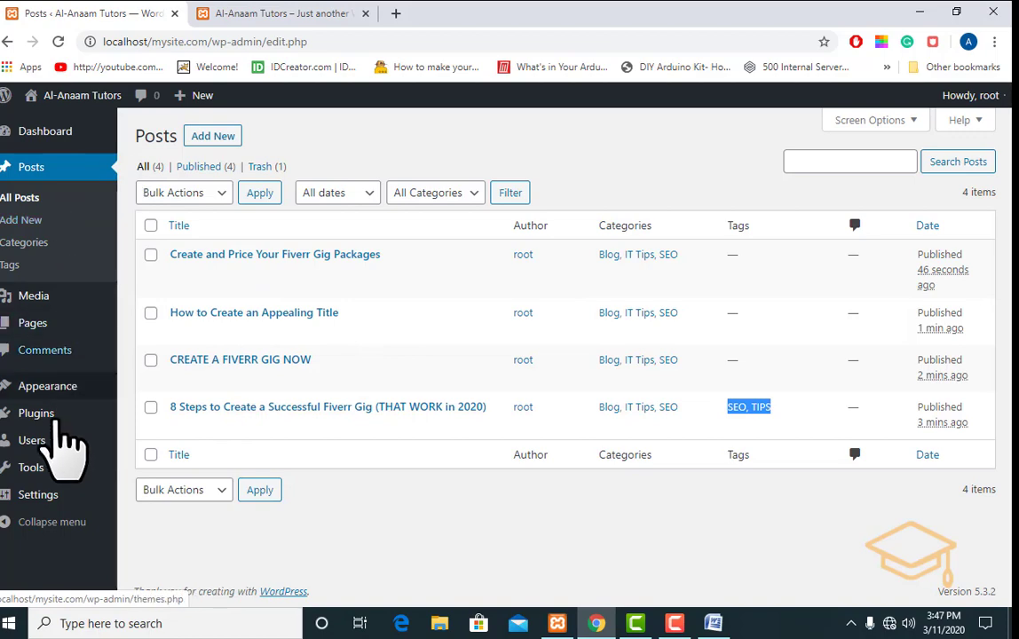
click(251, 10)
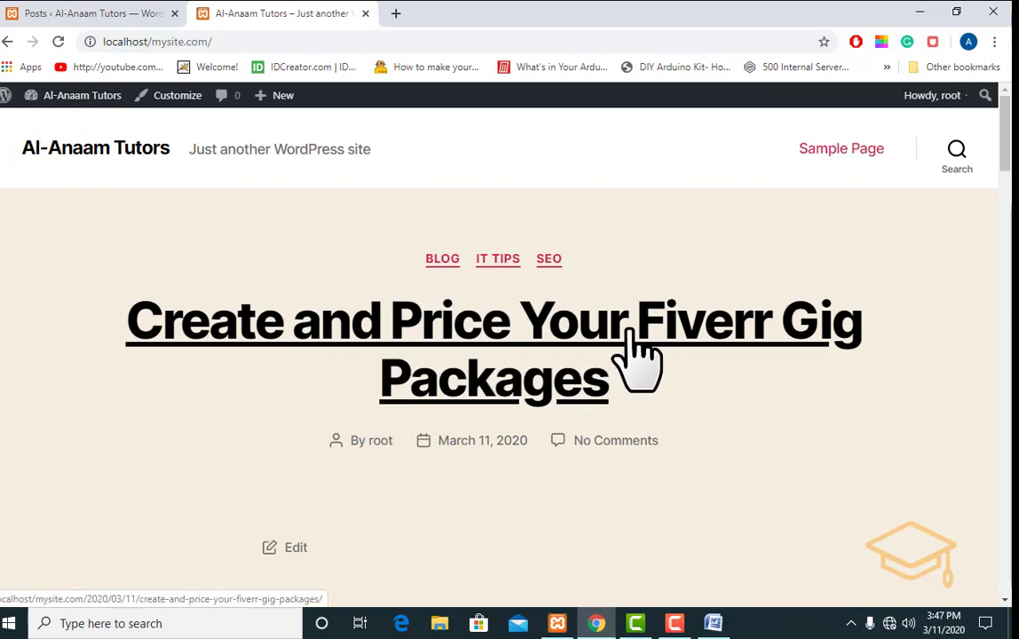
scroll(637, 360, down, 3)
scroll(470, 286, up, 3)
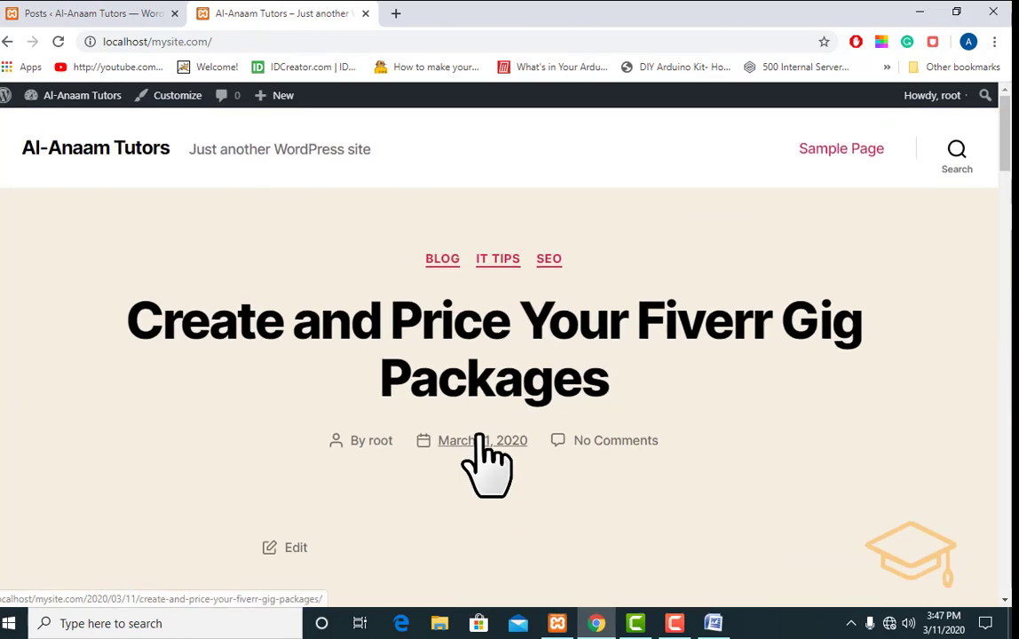
scroll(473, 449, down, 2)
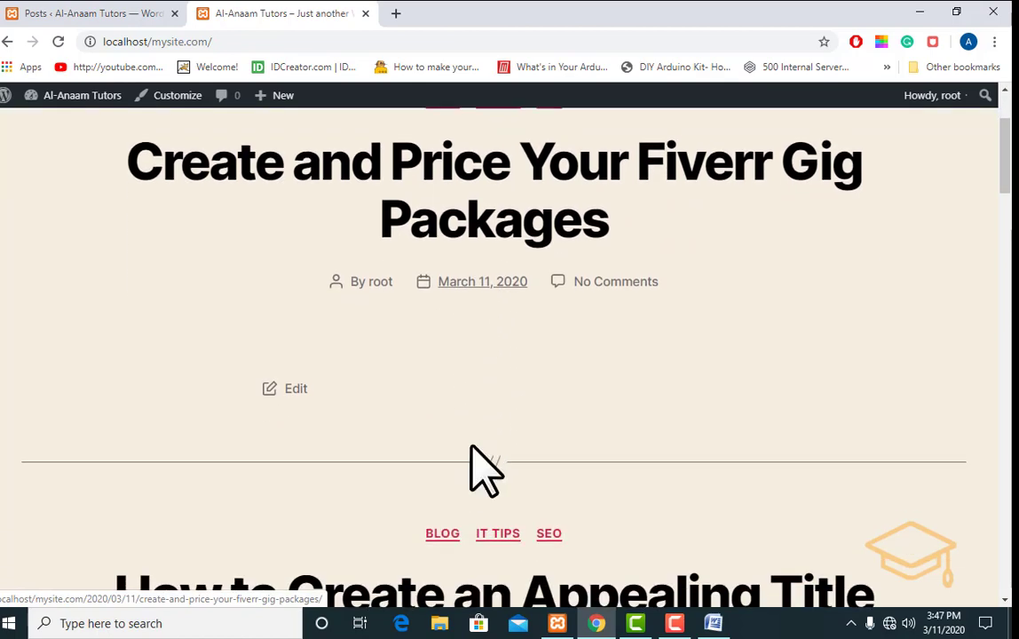
Examine the home page's posts down to the featured image and tags of the 8 Steps post and the footer widgets.
scroll(470, 454, up, 2)
scroll(470, 444, down, 5)
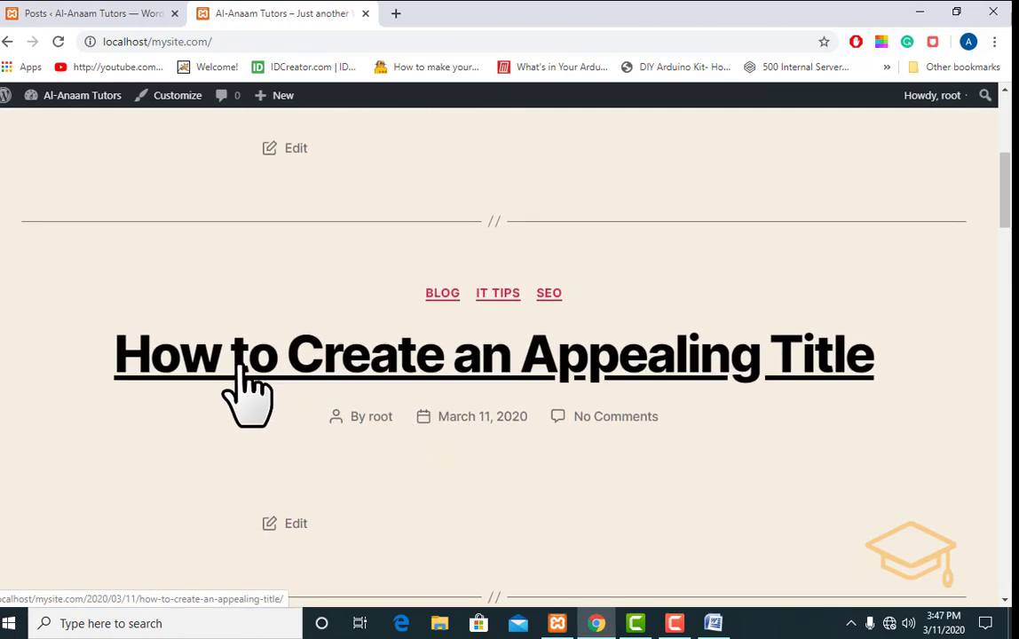
scroll(291, 399, down, 5)
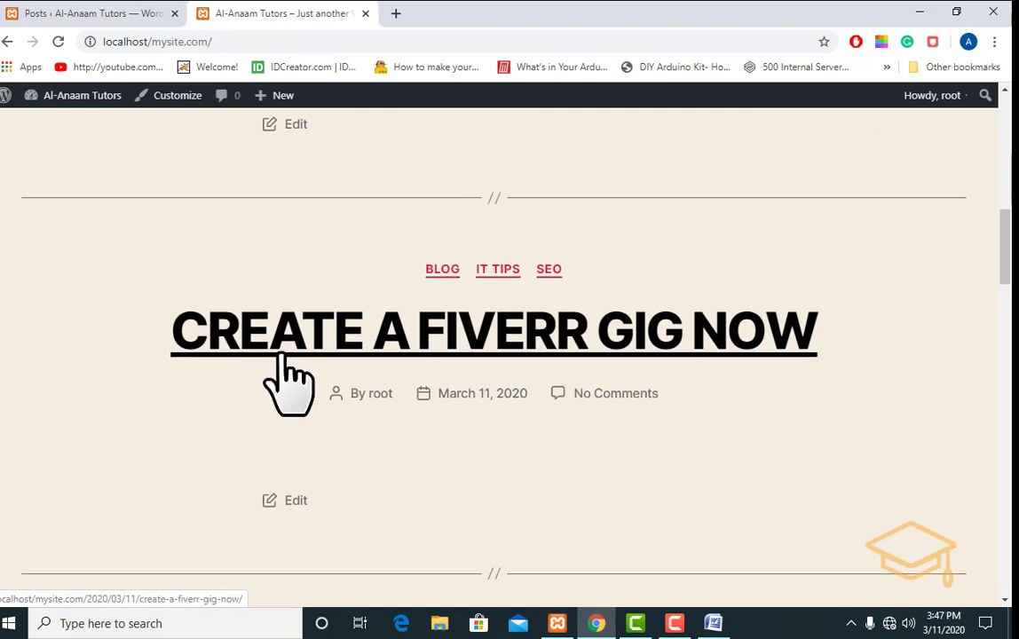
click(129, 16)
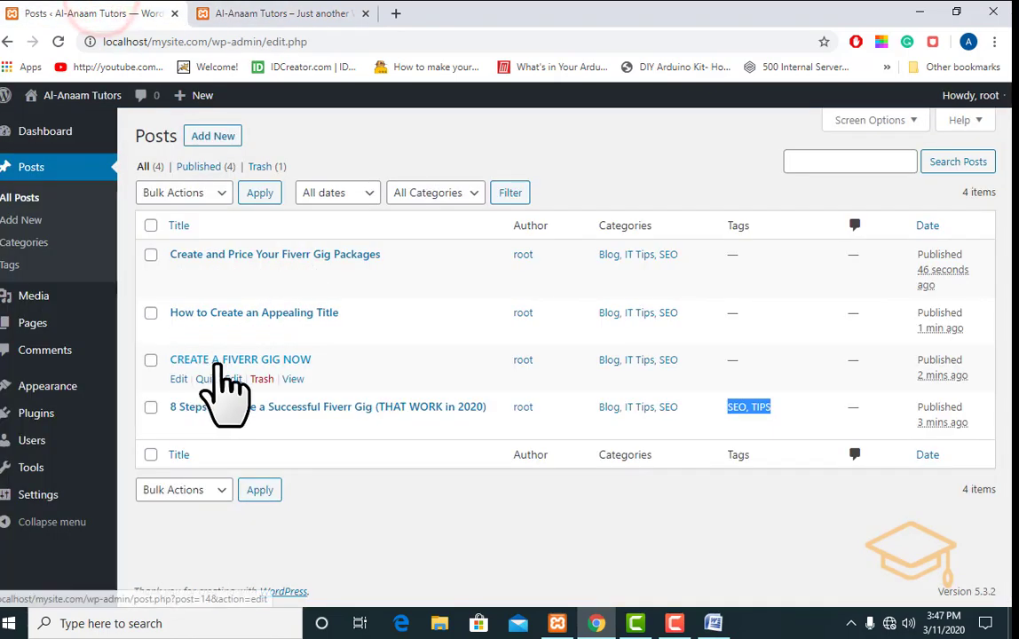
click(229, 10)
scroll(293, 351, down, 2)
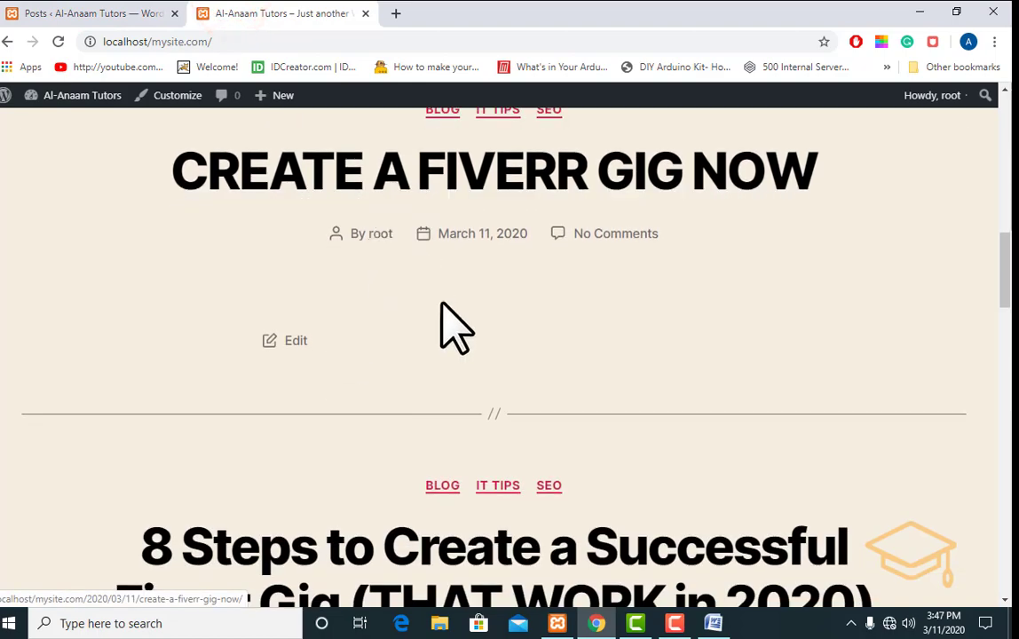
scroll(454, 325, down, 1)
scroll(454, 319, down, 3)
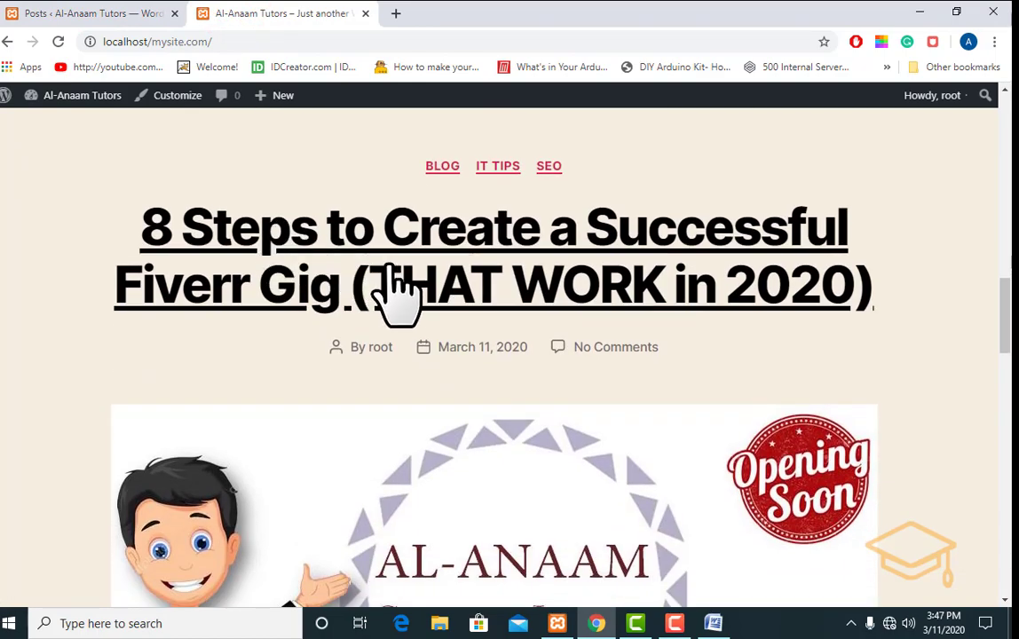
scroll(404, 297, down, 2)
scroll(330, 200, down, 1)
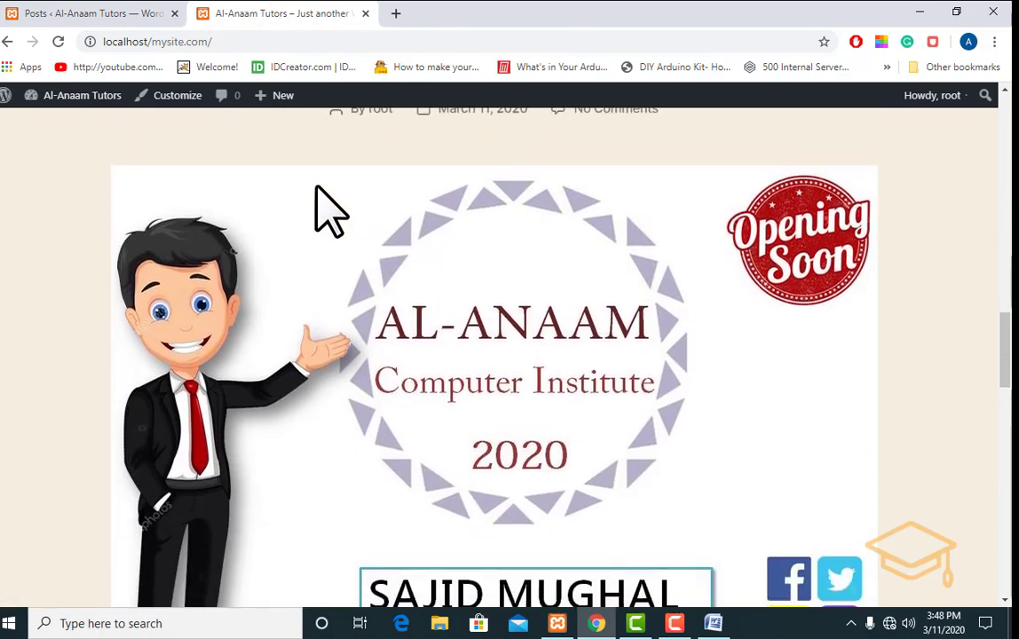
scroll(319, 200, down, 10)
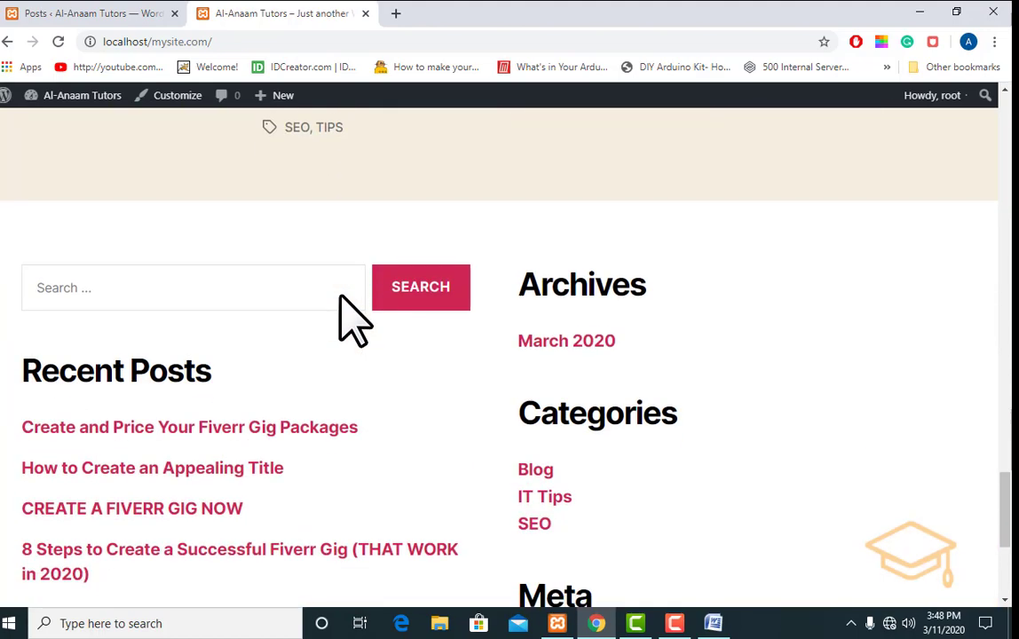
scroll(354, 320, up, 2)
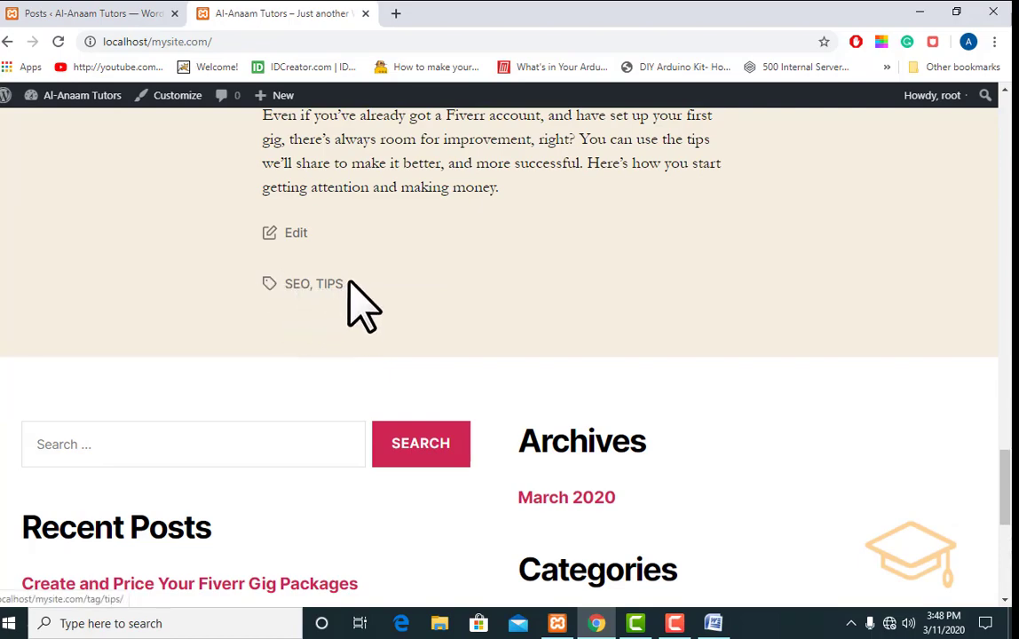
scroll(348, 282, up, 15)
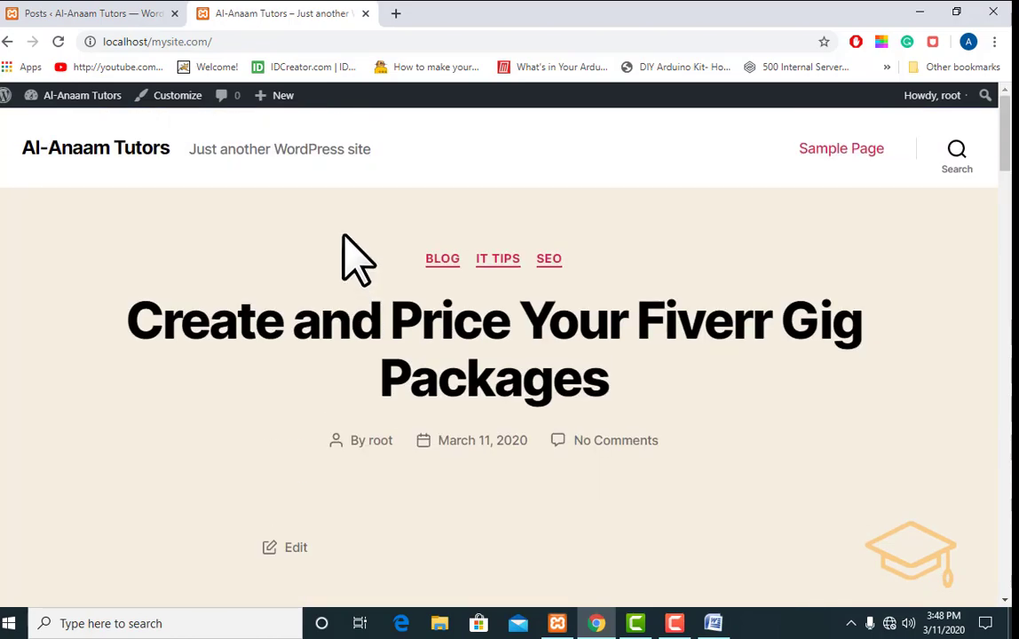
Open the installed themes and activate the Twenty Sixteen theme.
click(141, 11)
mouse_move(47, 391)
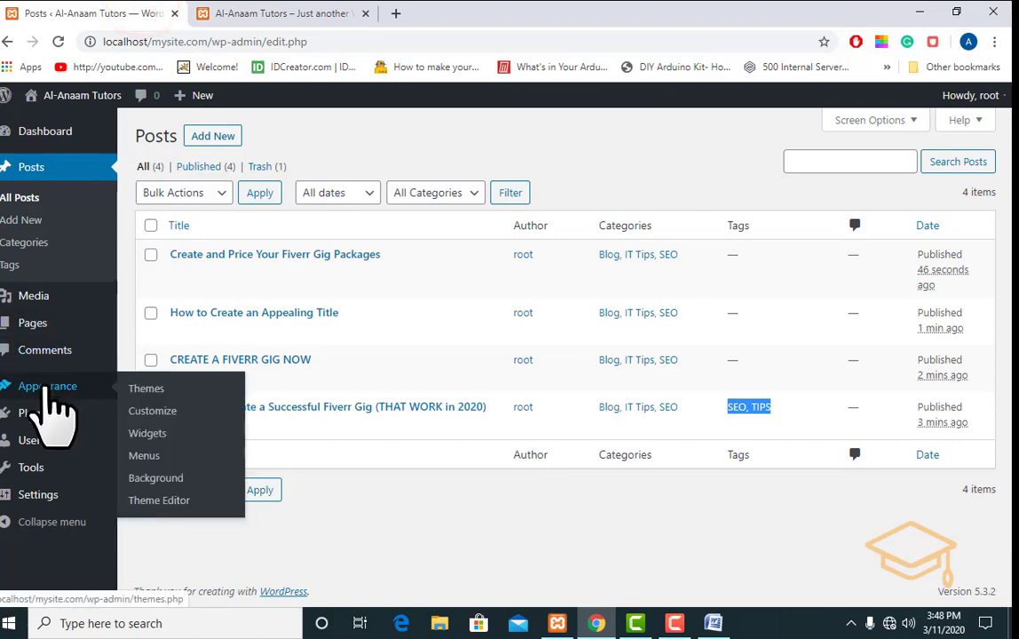
click(261, 13)
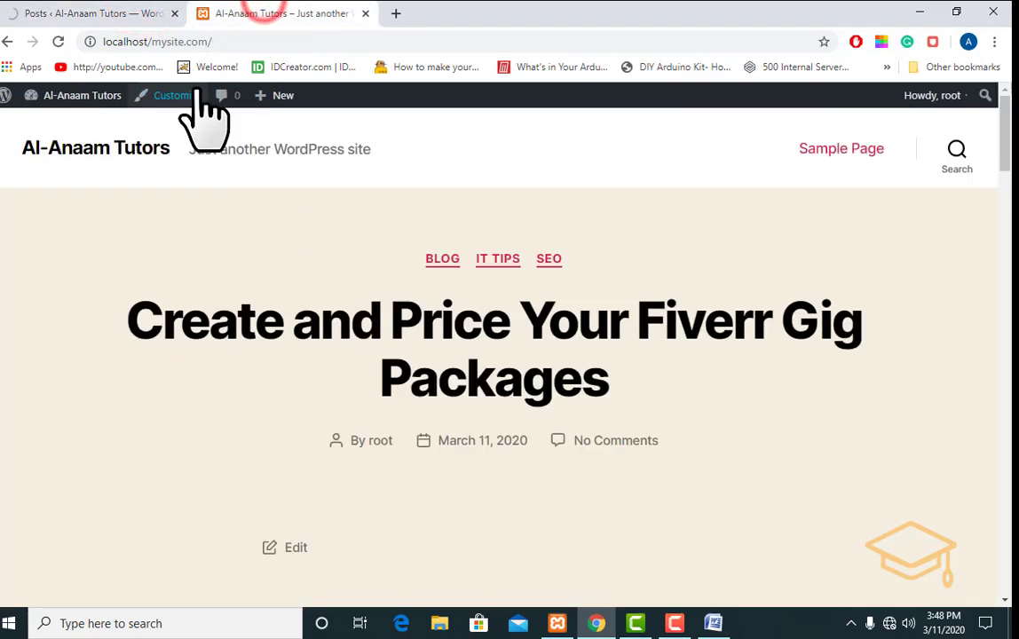
click(133, 23)
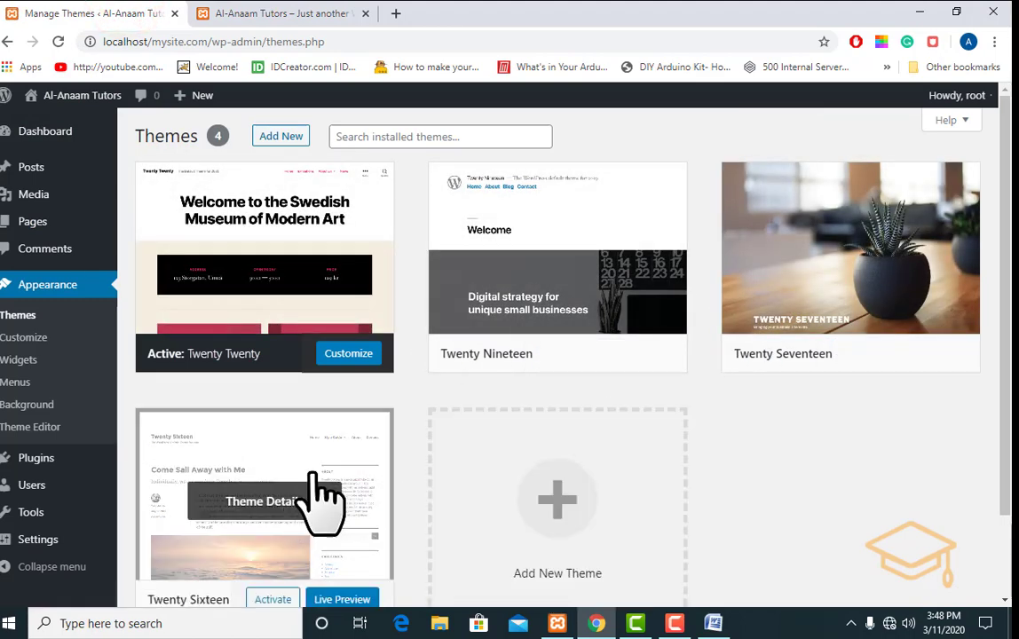
click(312, 479)
click(522, 571)
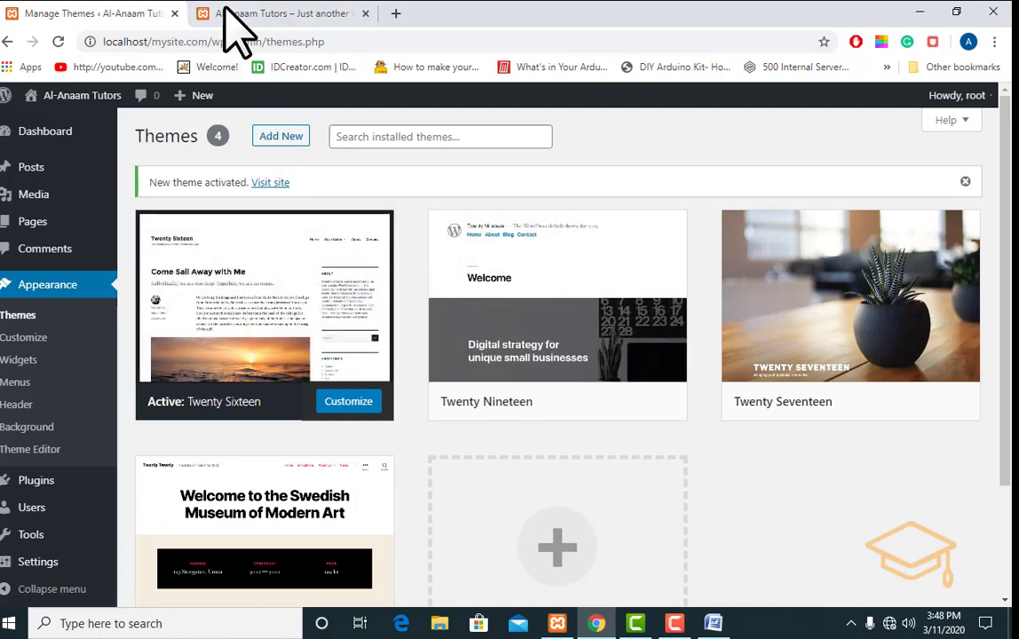
Reload the site's home page and examine how the posts, featured image and sidebar are laid out in the new theme.
click(229, 13)
click(56, 42)
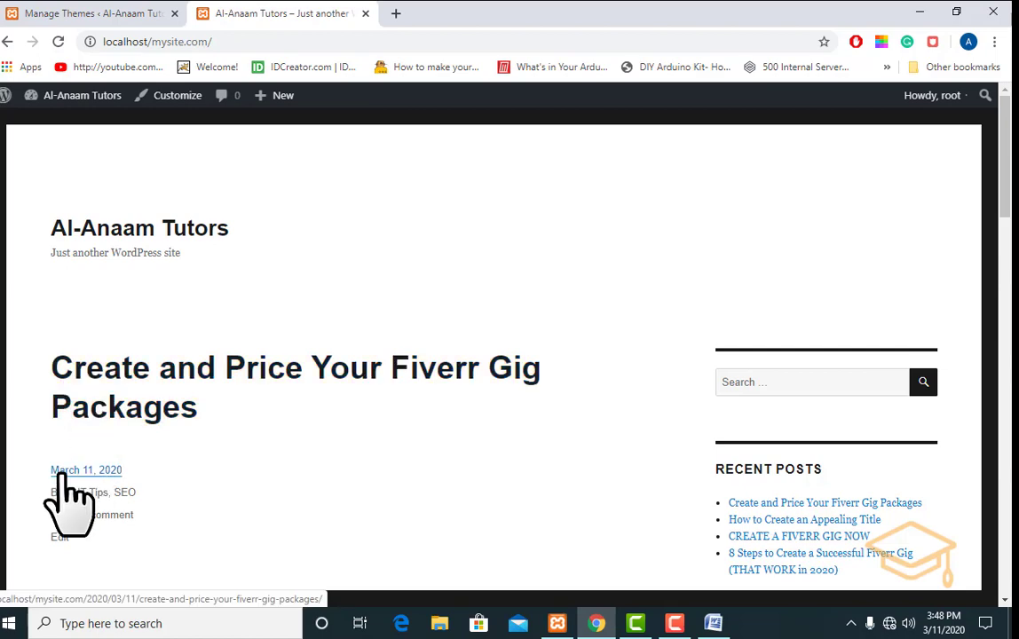
scroll(128, 401, down, 8)
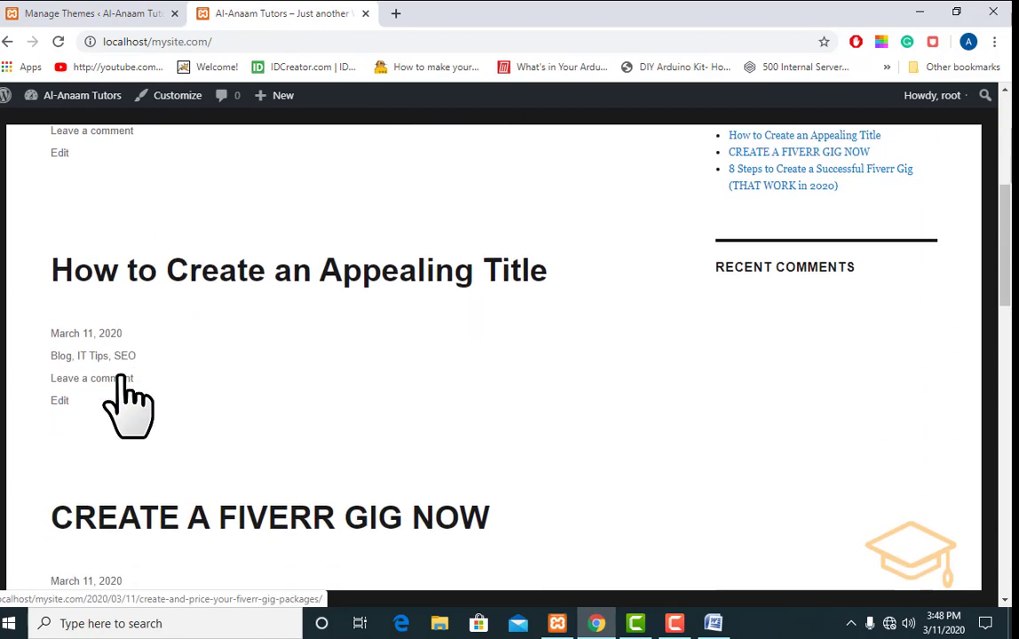
scroll(129, 401, down, 10)
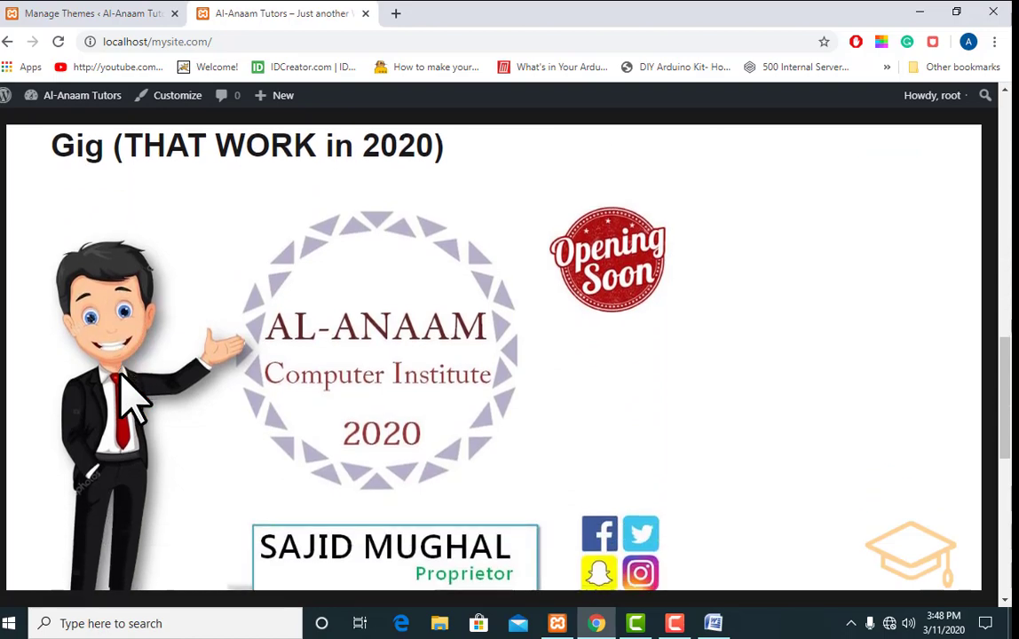
scroll(129, 402, up, 20)
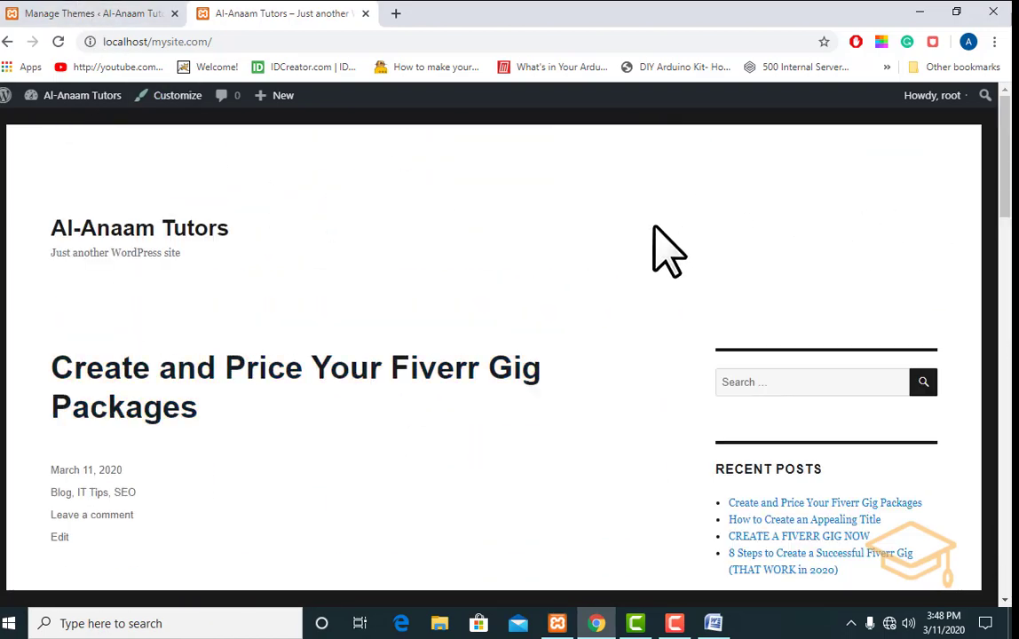
scroll(752, 490, down, 3)
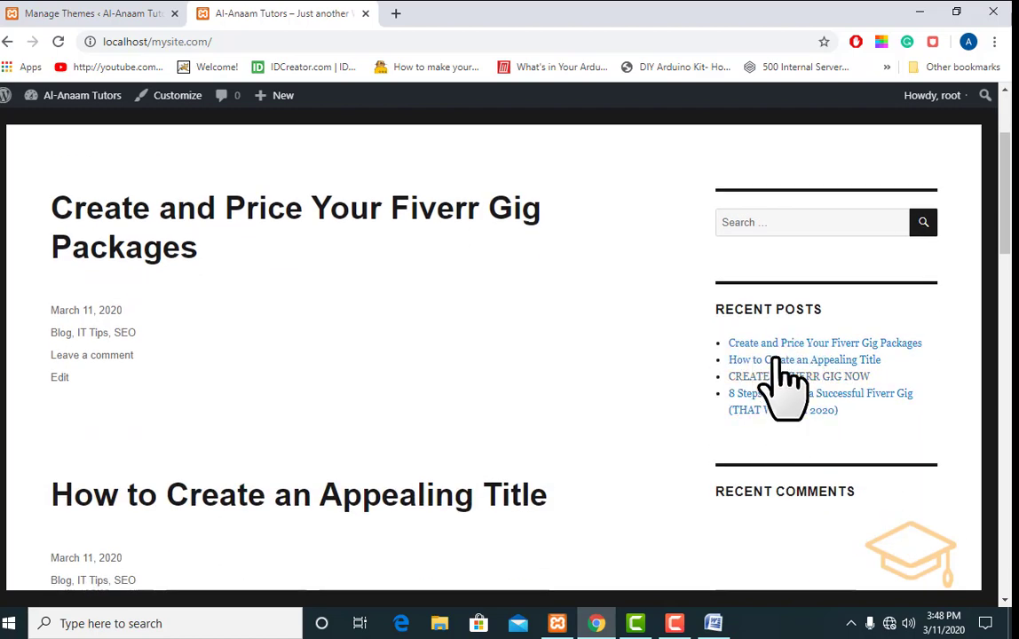
scroll(102, 171, up, 3)
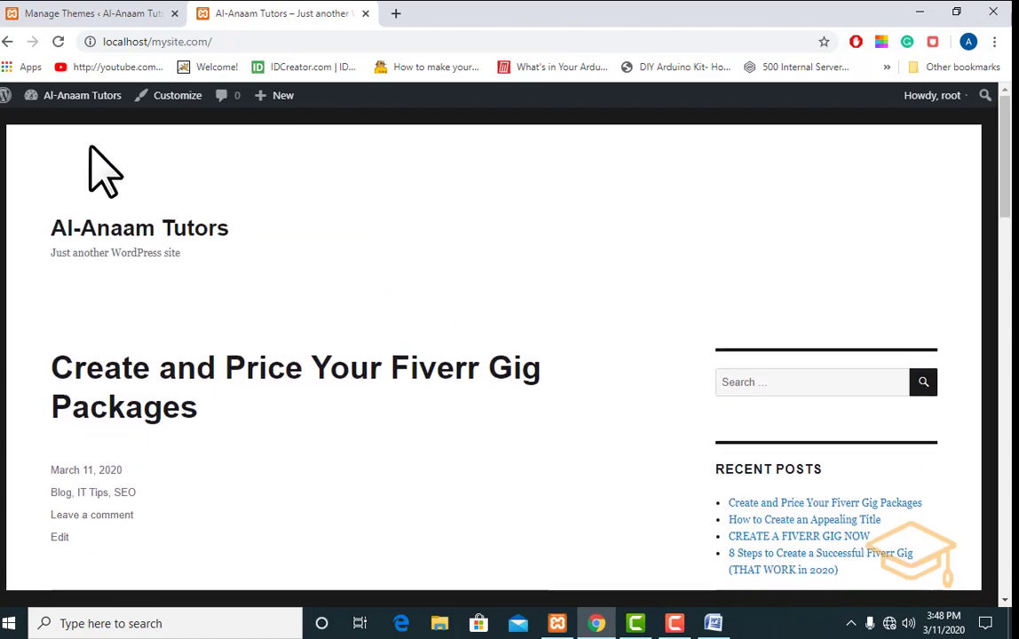
Create a navigation menu named Main menu in the site's dashboard.
click(94, 13)
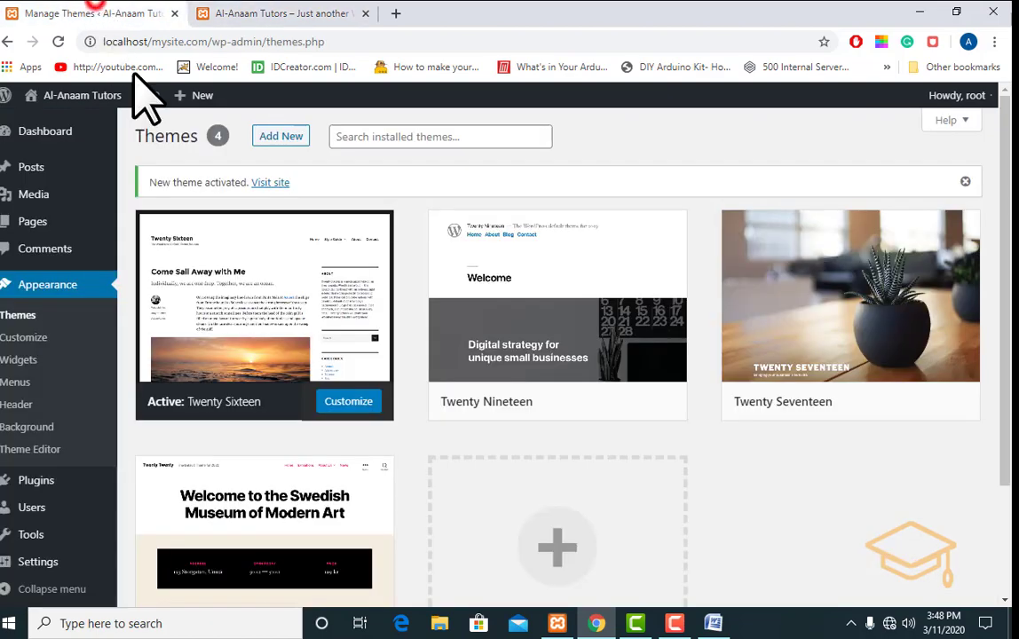
click(15, 382)
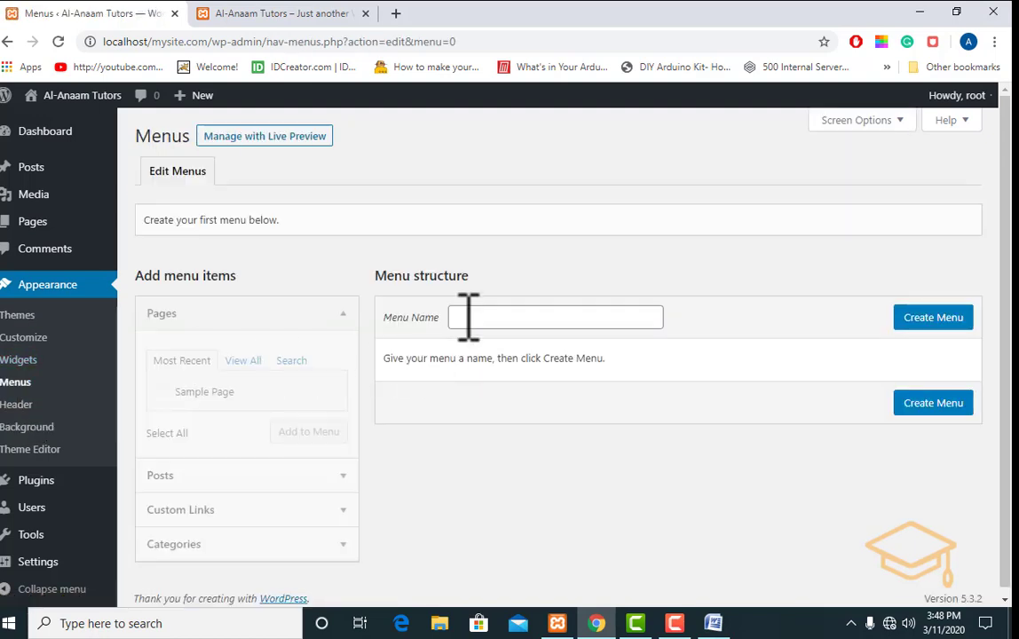
click(464, 316)
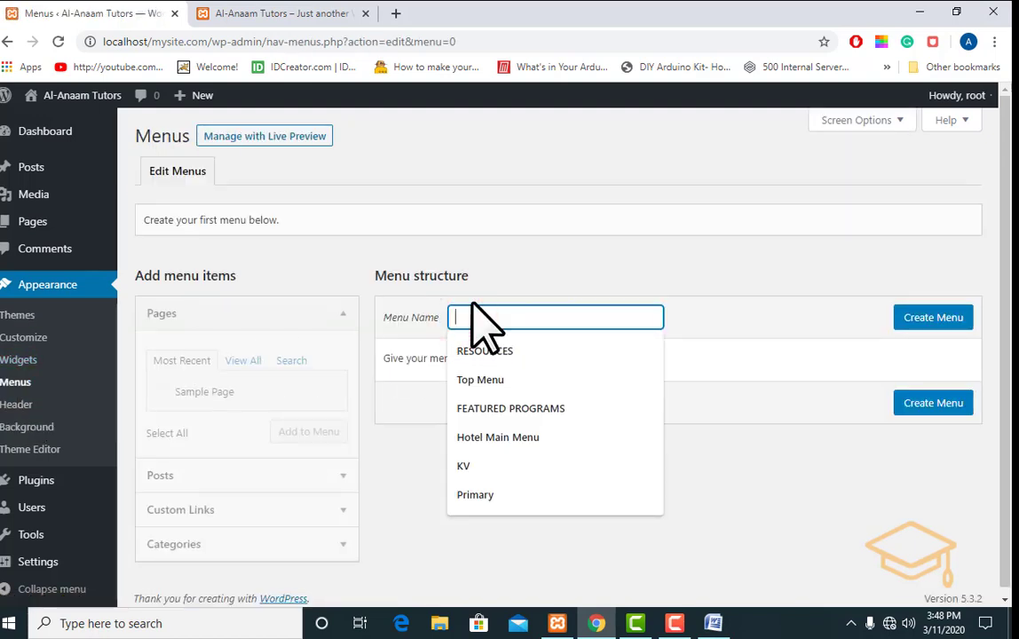
text(Main menu)
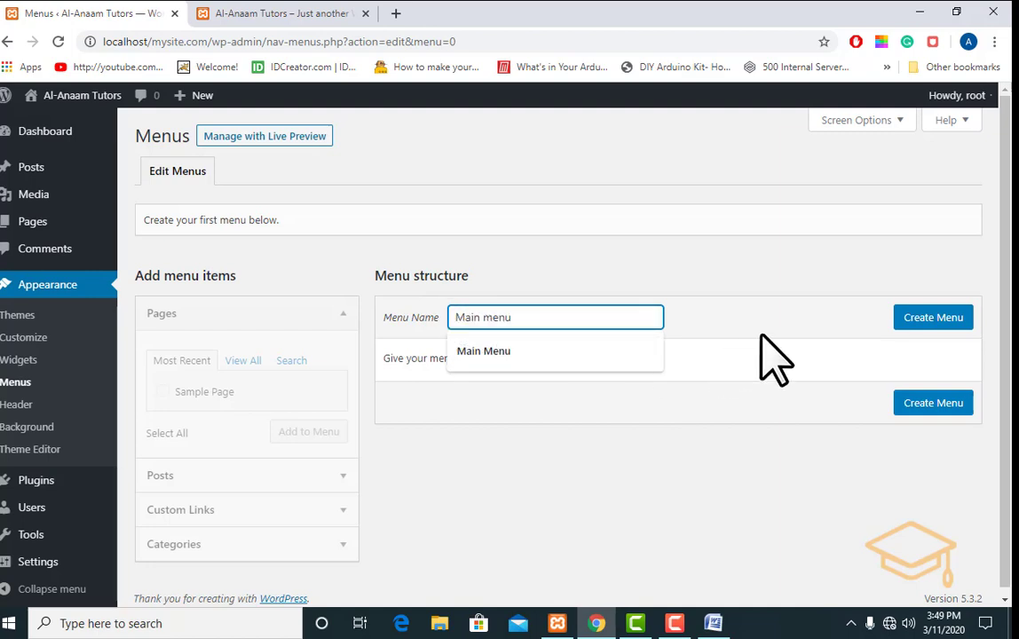
click(932, 317)
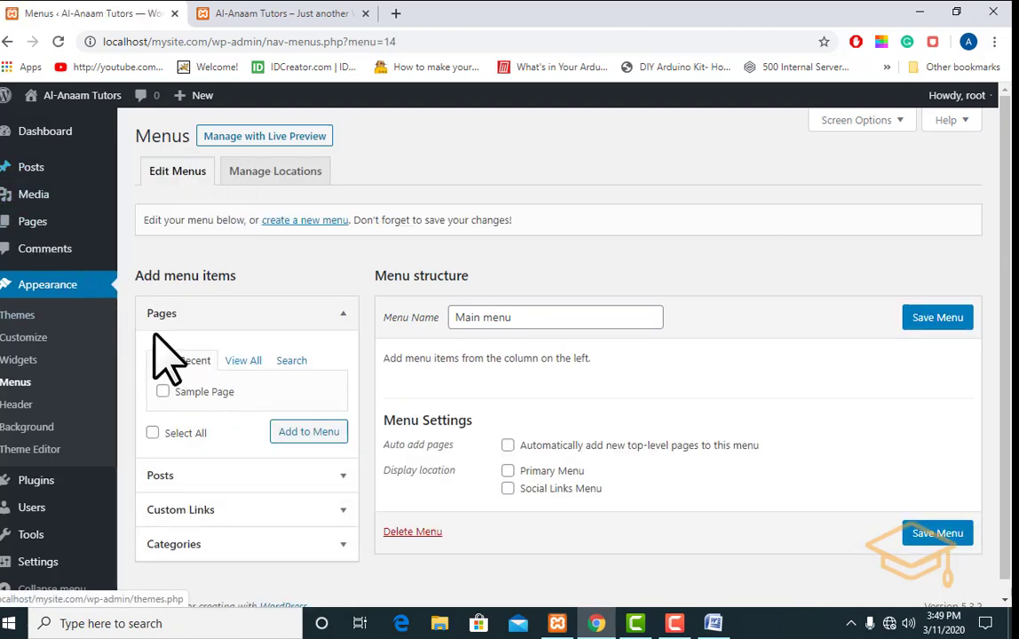
Add the Blog, SEO and IT Tips categories as items of Main menu.
click(342, 314)
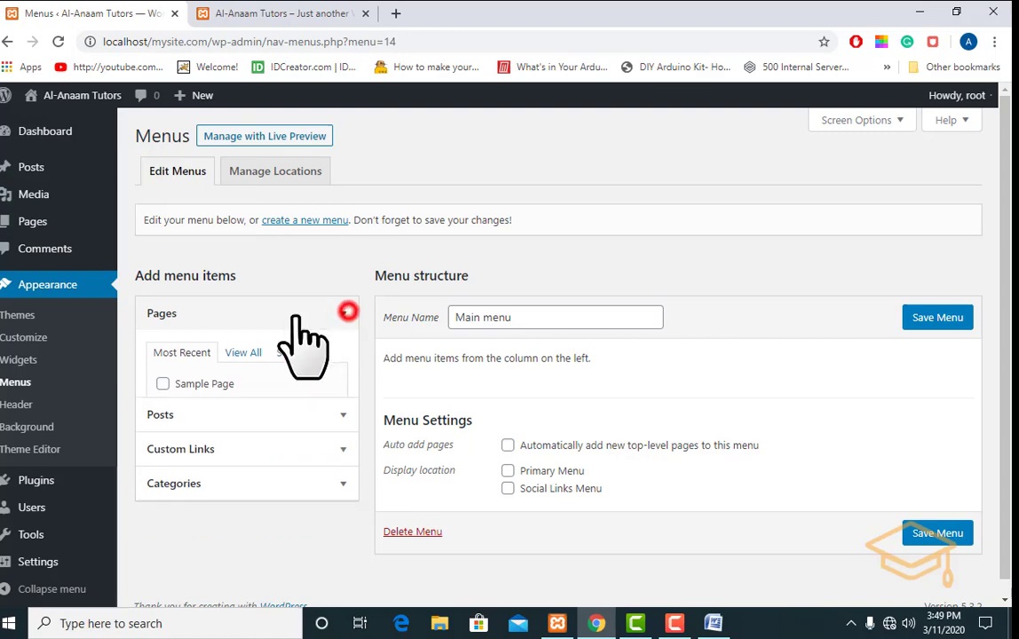
click(165, 348)
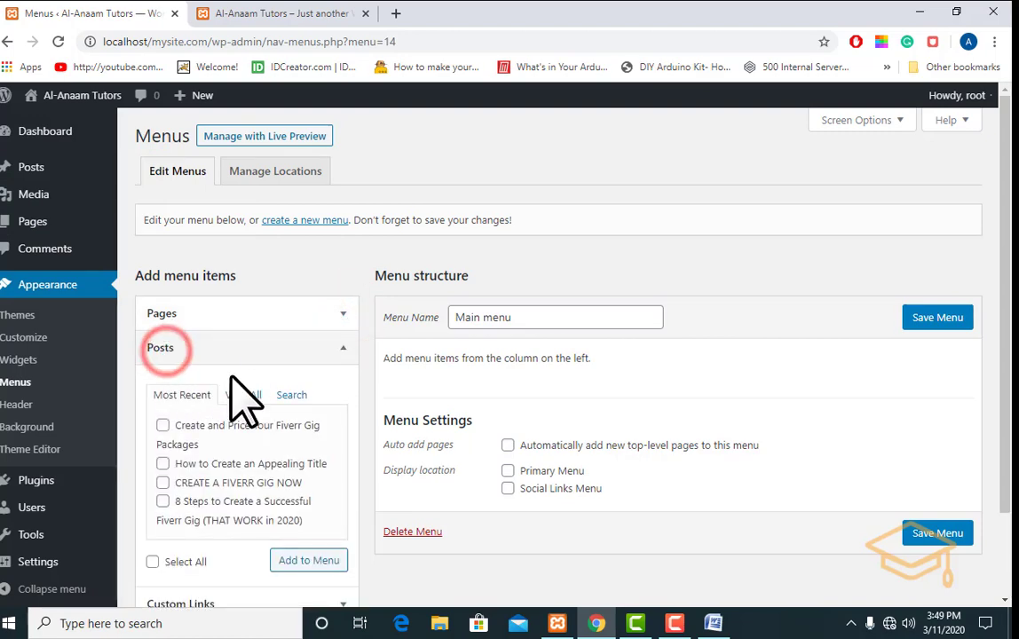
scroll(216, 473, down, 2)
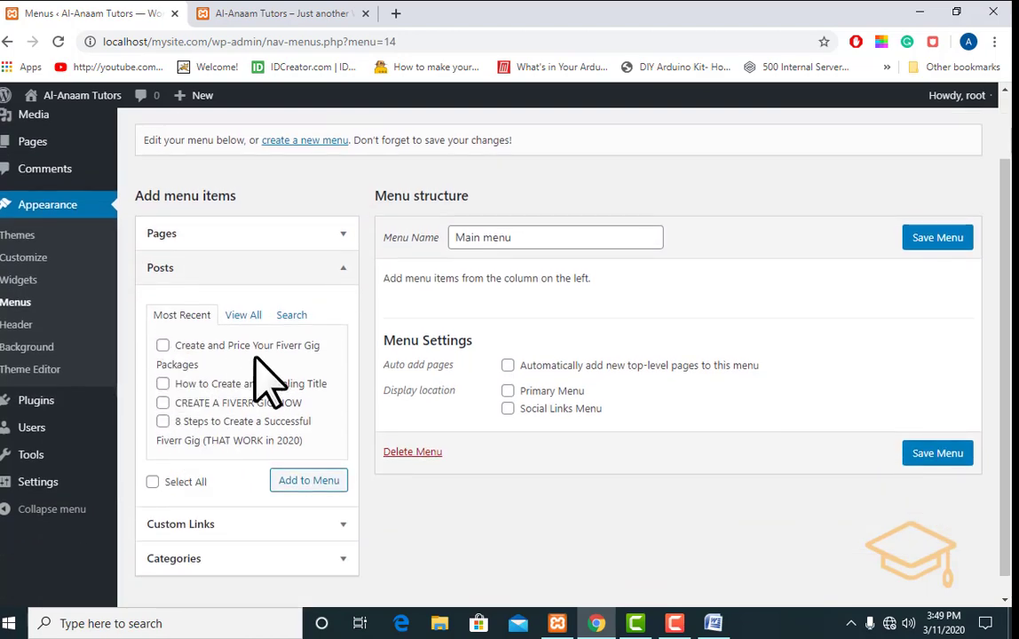
scroll(185, 430, down, 1)
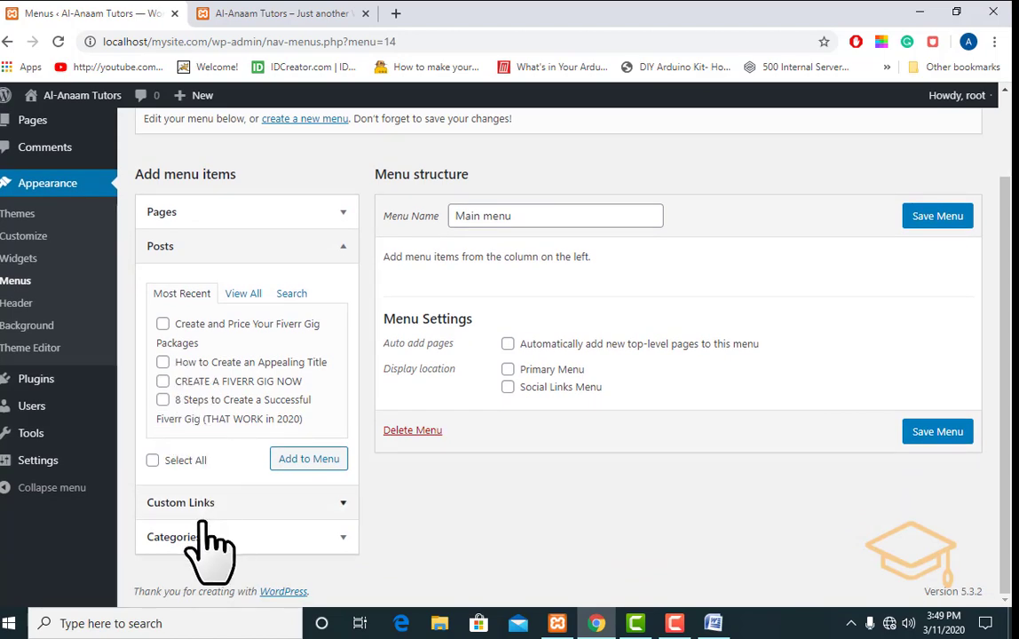
click(254, 538)
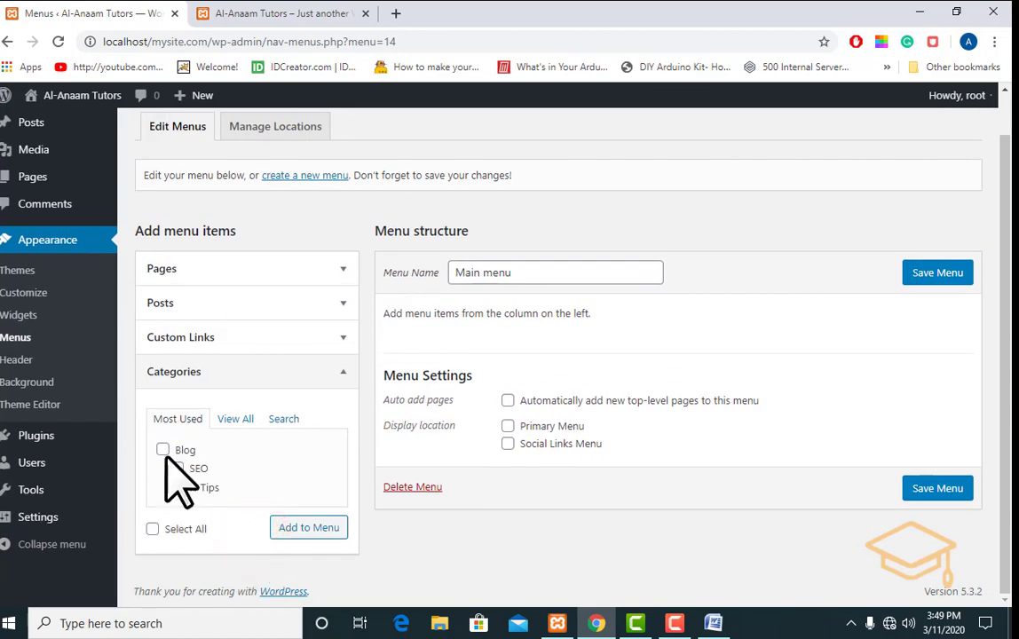
click(162, 450)
click(307, 527)
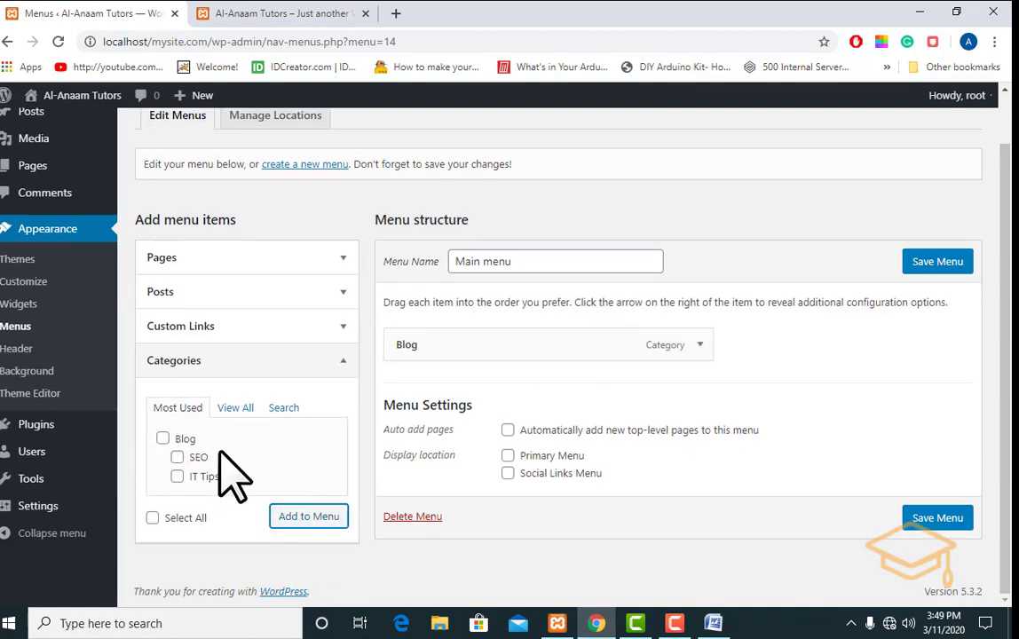
click(176, 457)
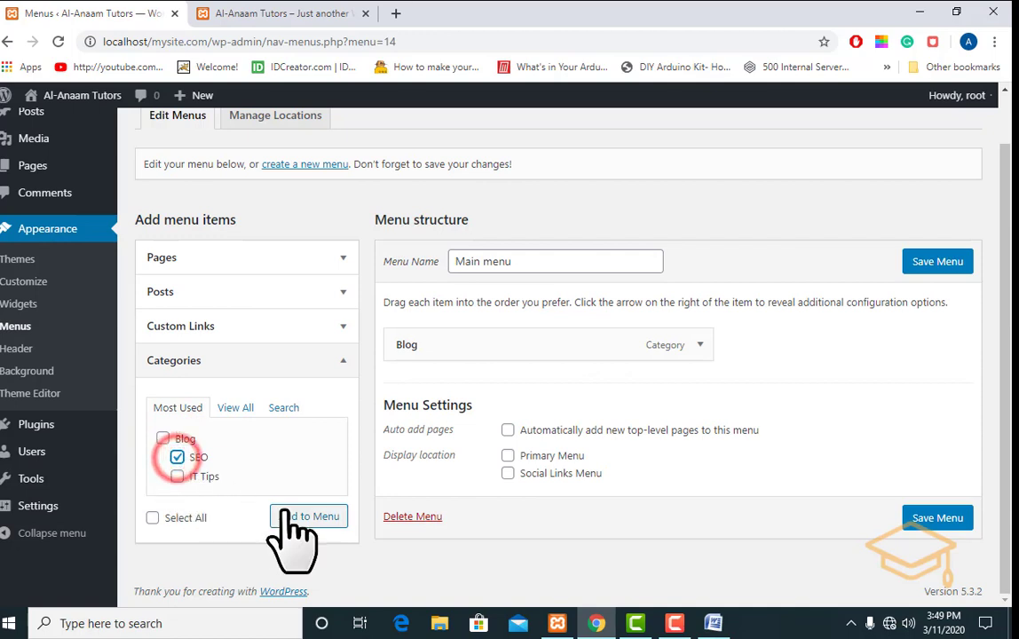
click(301, 516)
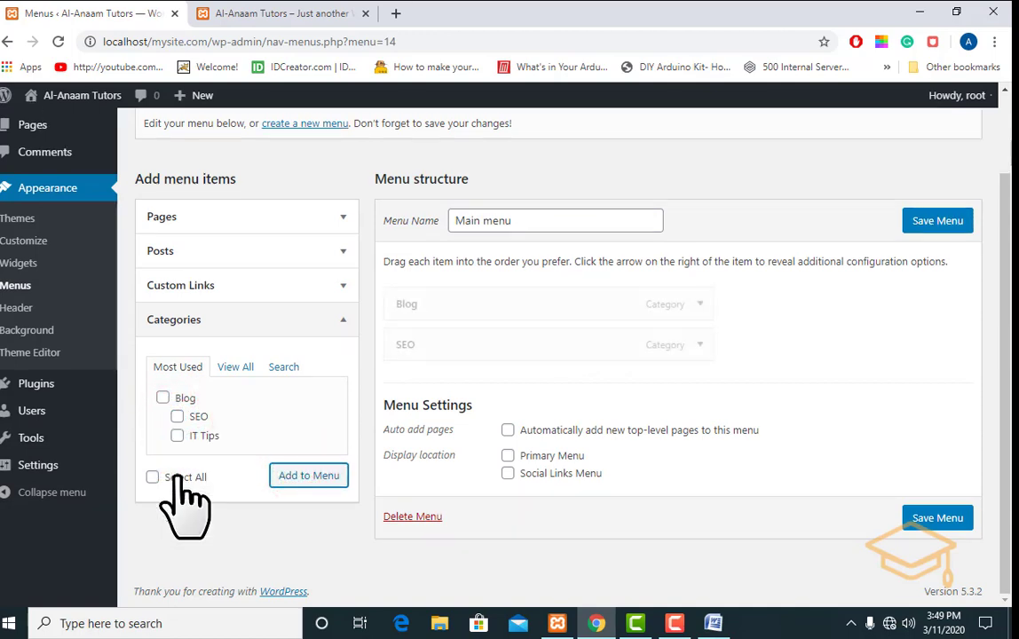
click(177, 436)
click(299, 476)
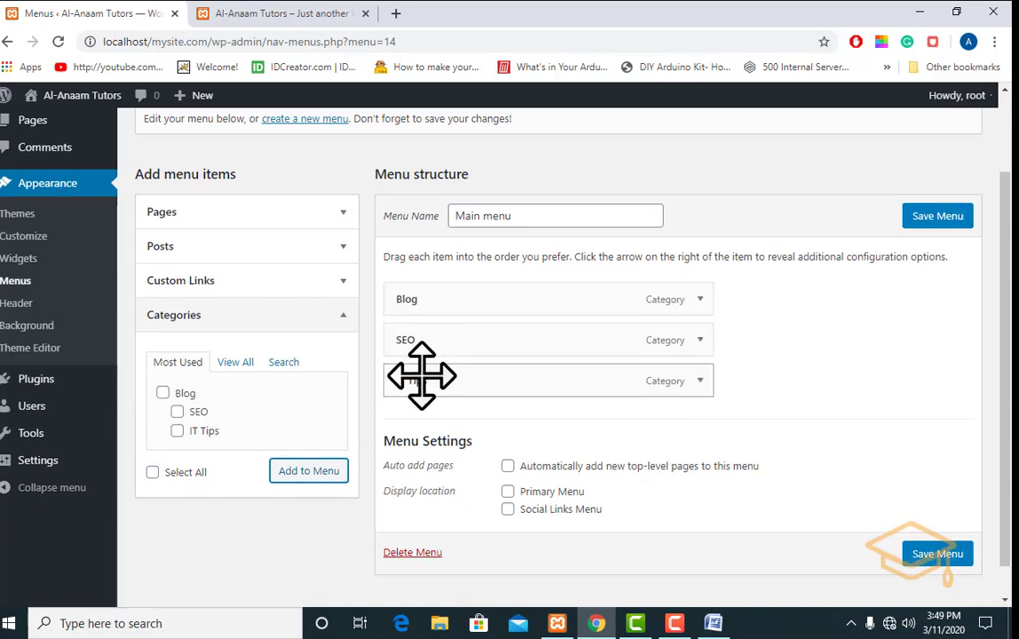
Make IT Tips a sub item of SEO, and save the menu with Primary Menu as its display location.
drag(423, 375, 449, 382)
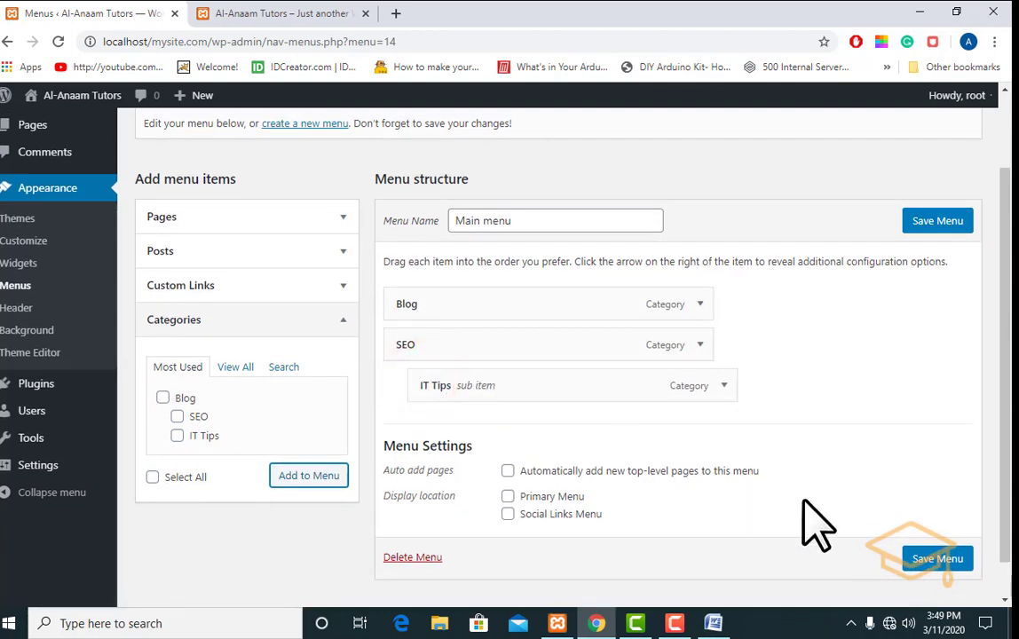
click(508, 496)
click(937, 559)
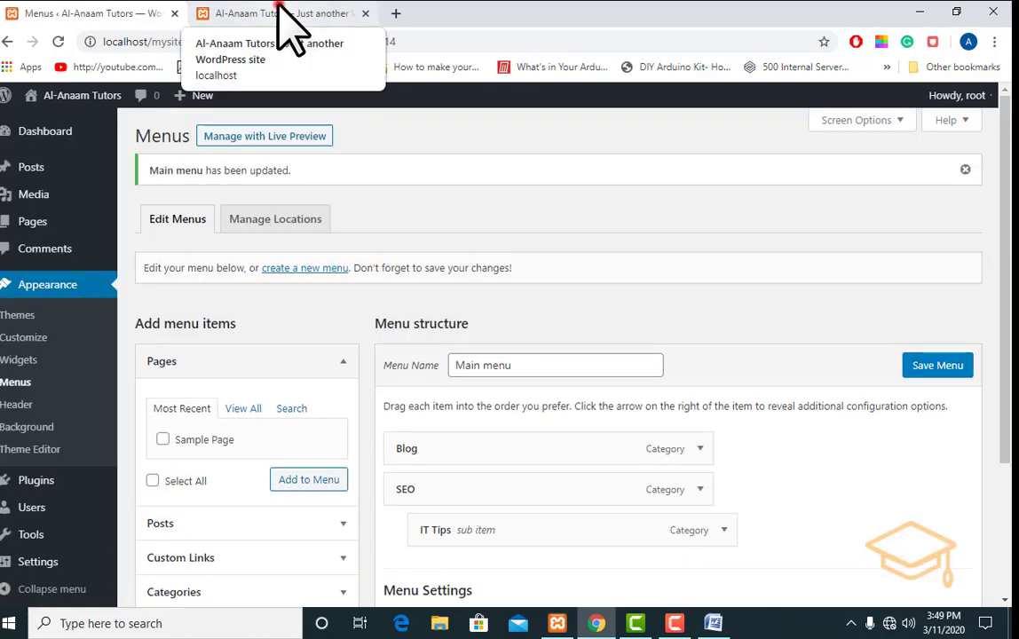
Reload the site's home page and inspect the new navigation menu, including the sub item under SEO.
click(281, 13)
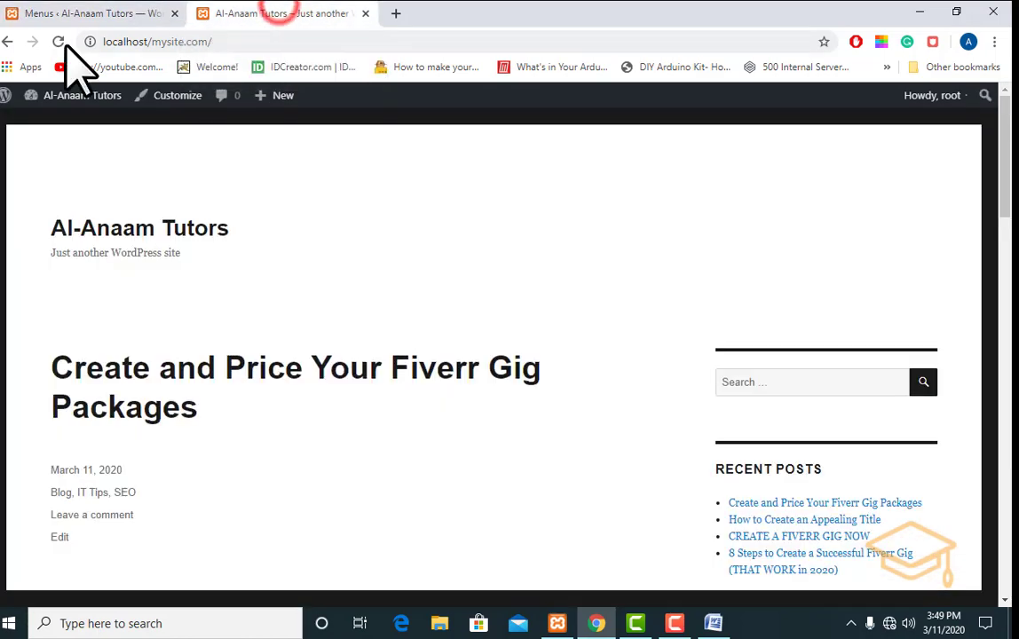
click(59, 41)
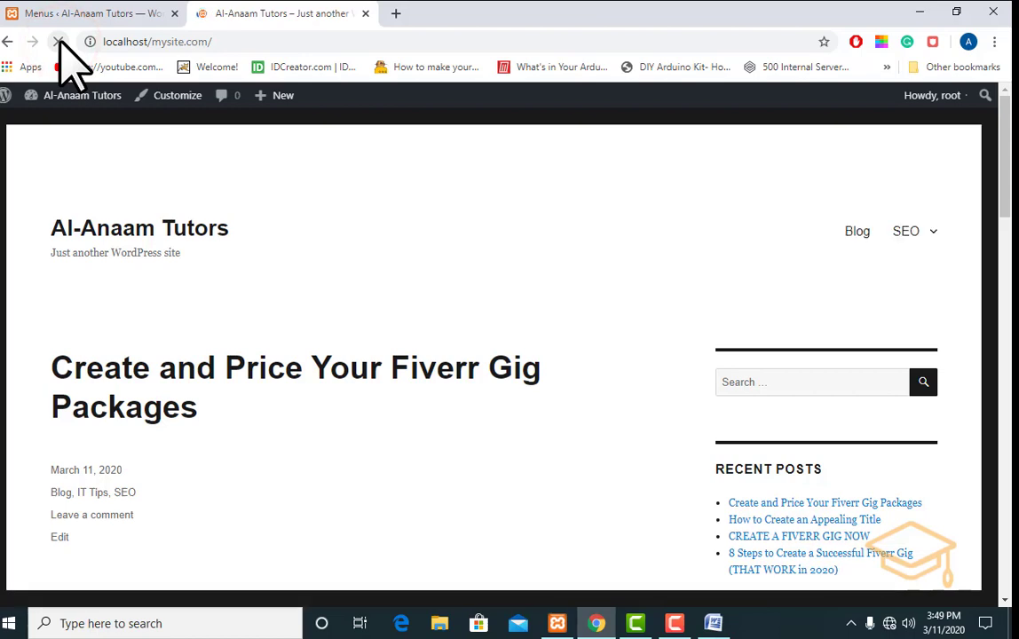
mouse_move(916, 238)
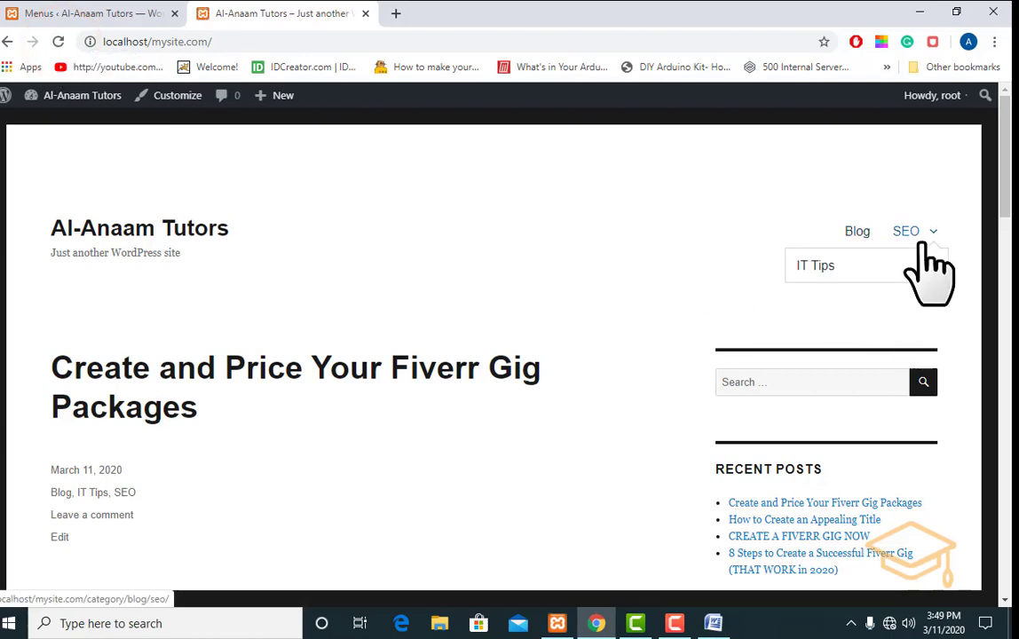
Move IT Tips out from under SEO to the top level of Main menu and save the menu.
click(164, 13)
mouse_move(465, 531)
mouse_down()
mouse_move(441, 532)
mouse_move(454, 530)
mouse_up()
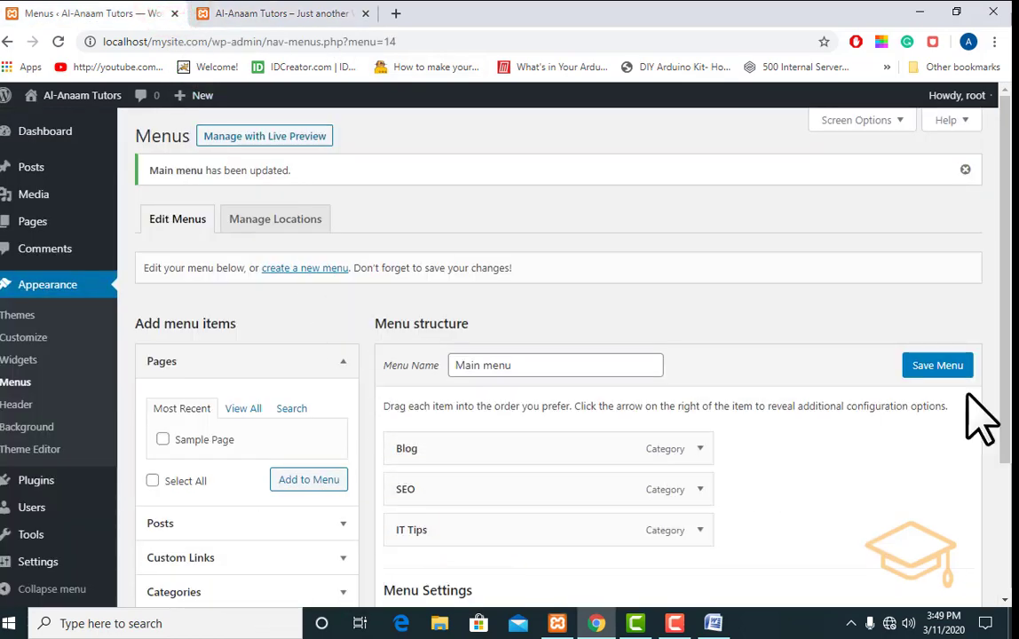
click(939, 364)
View the Blog category page on the site and examine the posts listed under it.
click(293, 13)
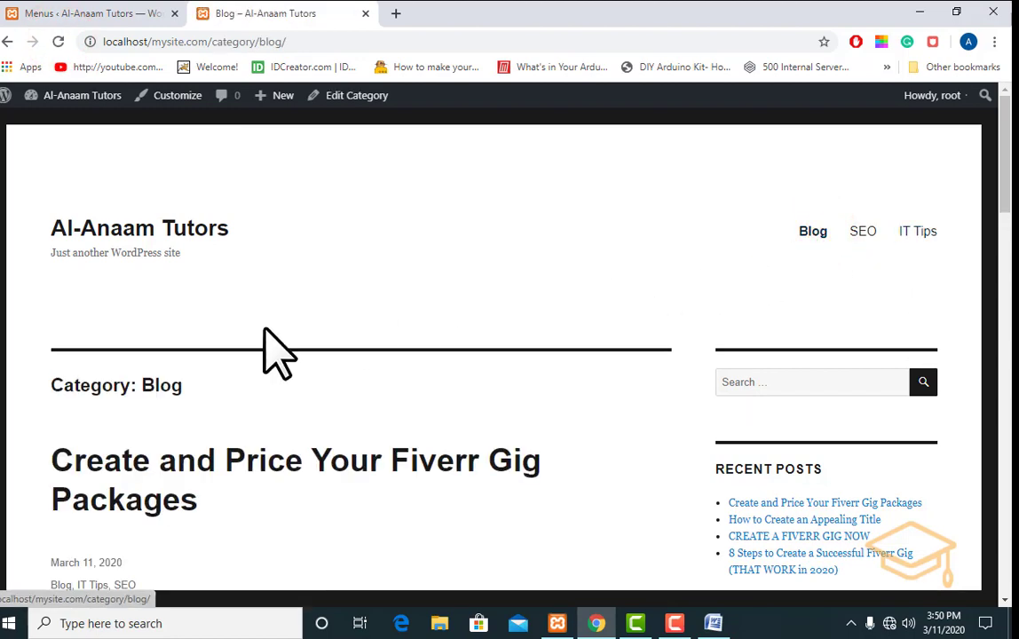
drag(182, 385, 84, 413)
scroll(86, 454, down, 6)
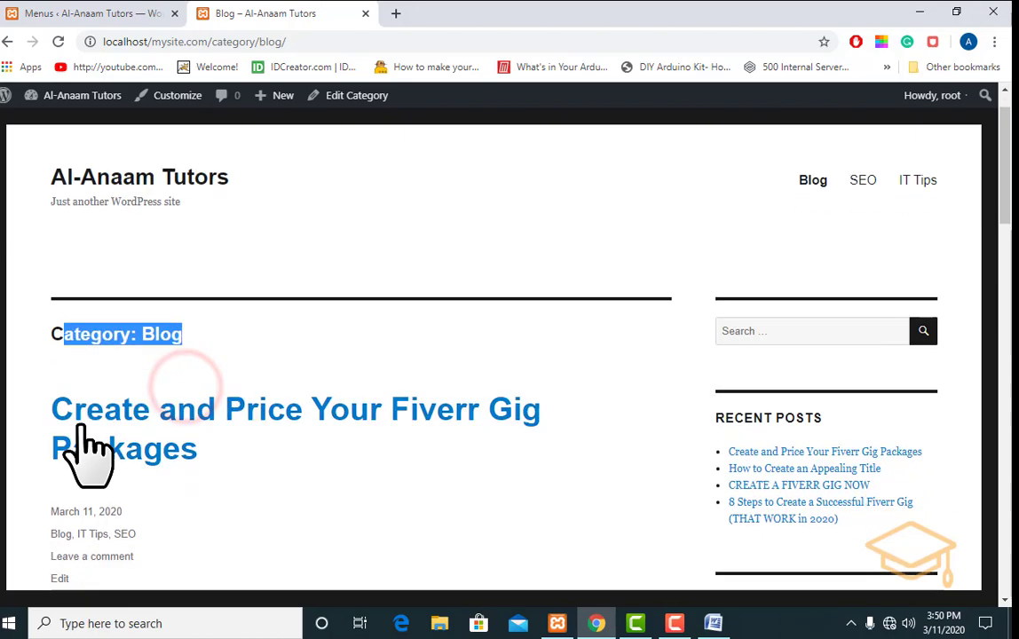
scroll(89, 454, down, 20)
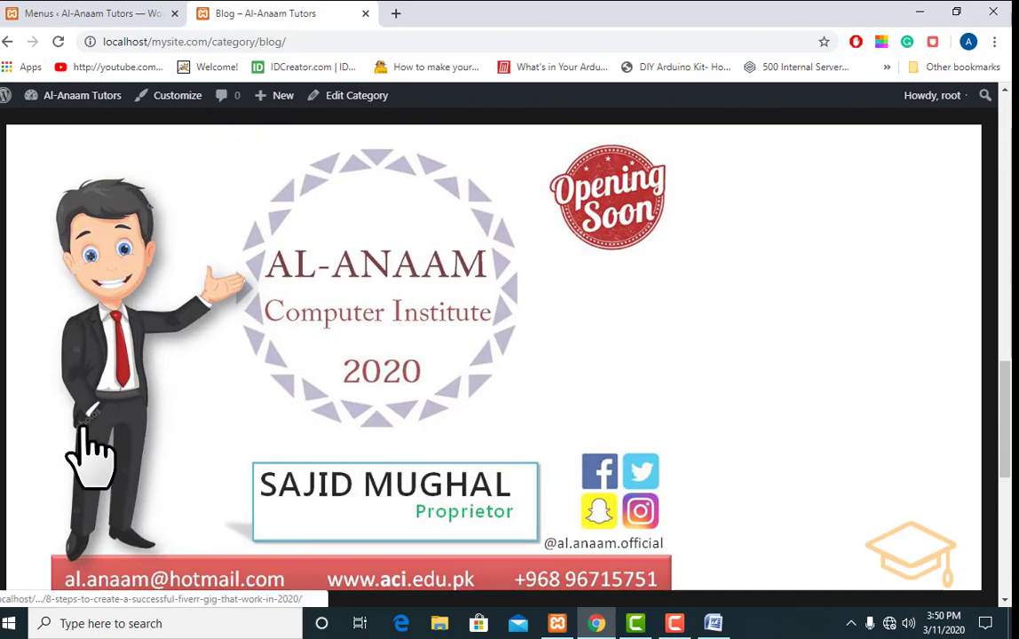
scroll(86, 454, up, 18)
scroll(160, 426, up, 8)
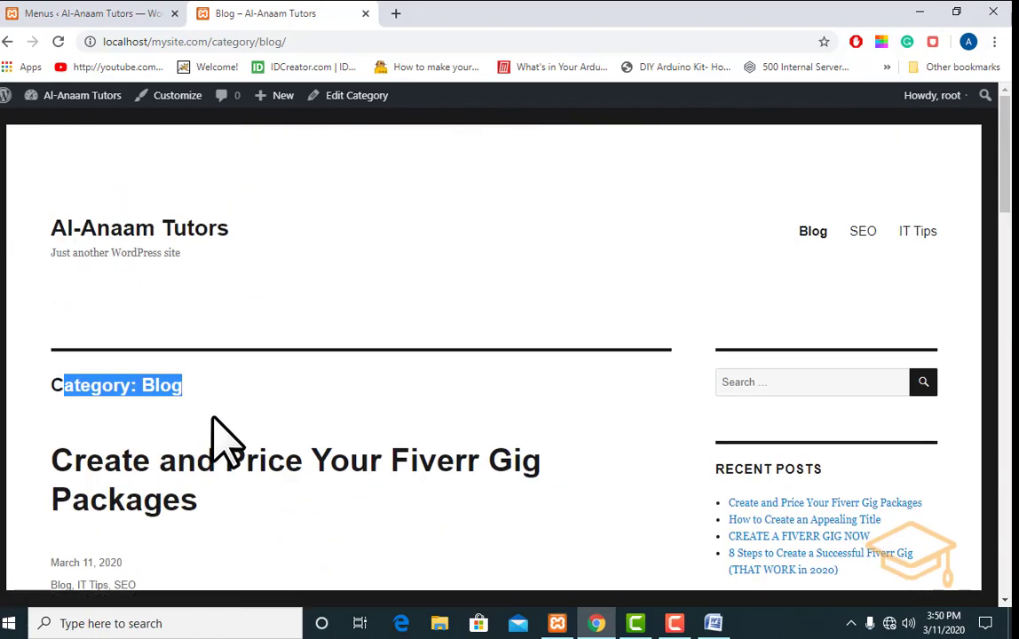
View the SEO category page from the site's navigation menu and examine its posts.
click(863, 231)
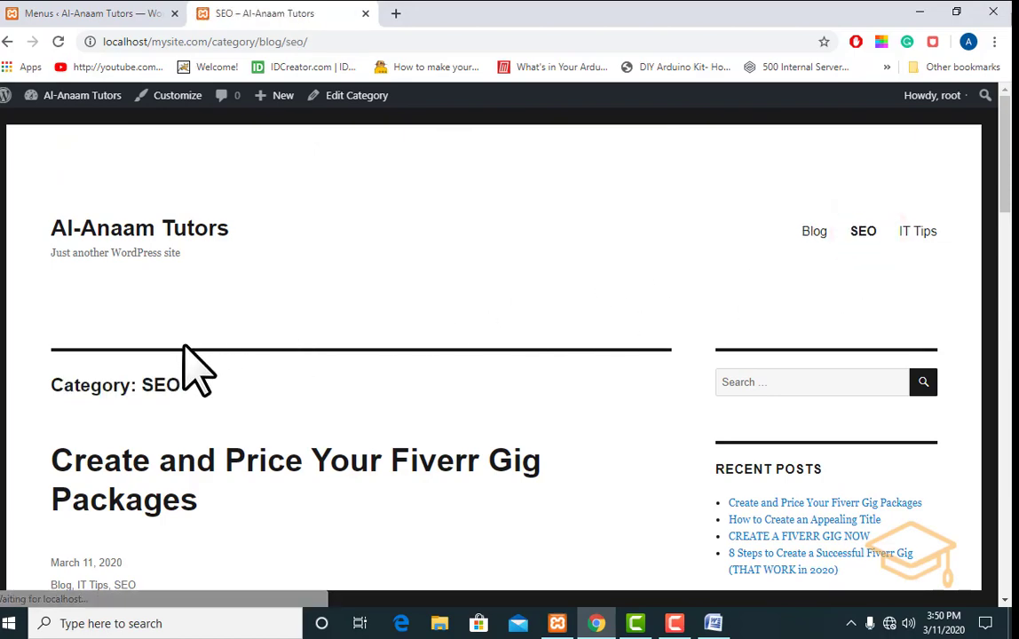
scroll(191, 373, down, 10)
scroll(194, 375, down, 6)
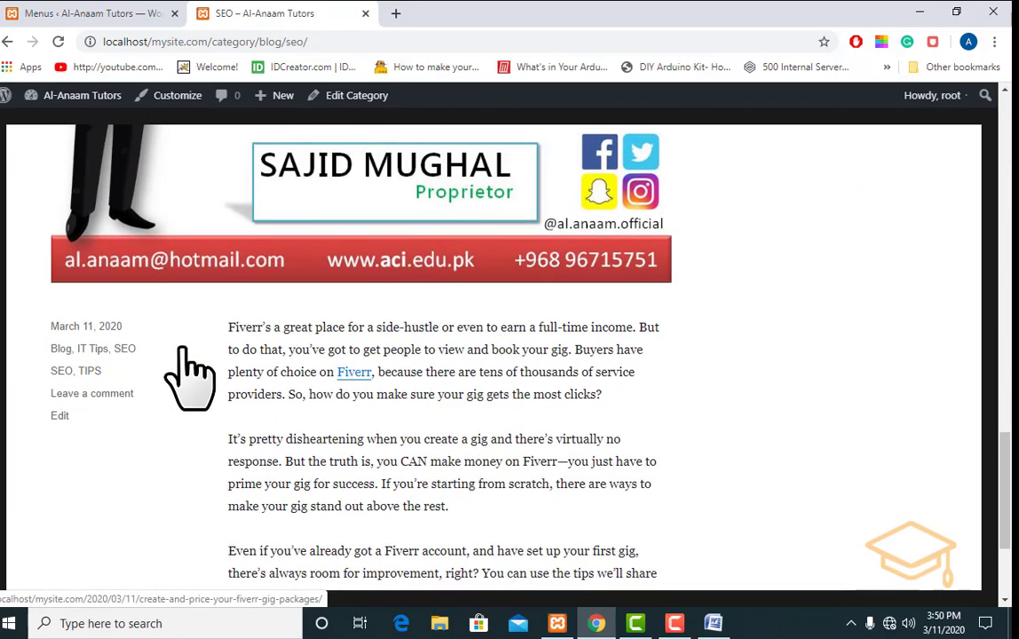
scroll(194, 375, up, 16)
Edit the post Create and Price Your Fiverr Gig Packages to keep only the Blog category, and update it.
click(116, 13)
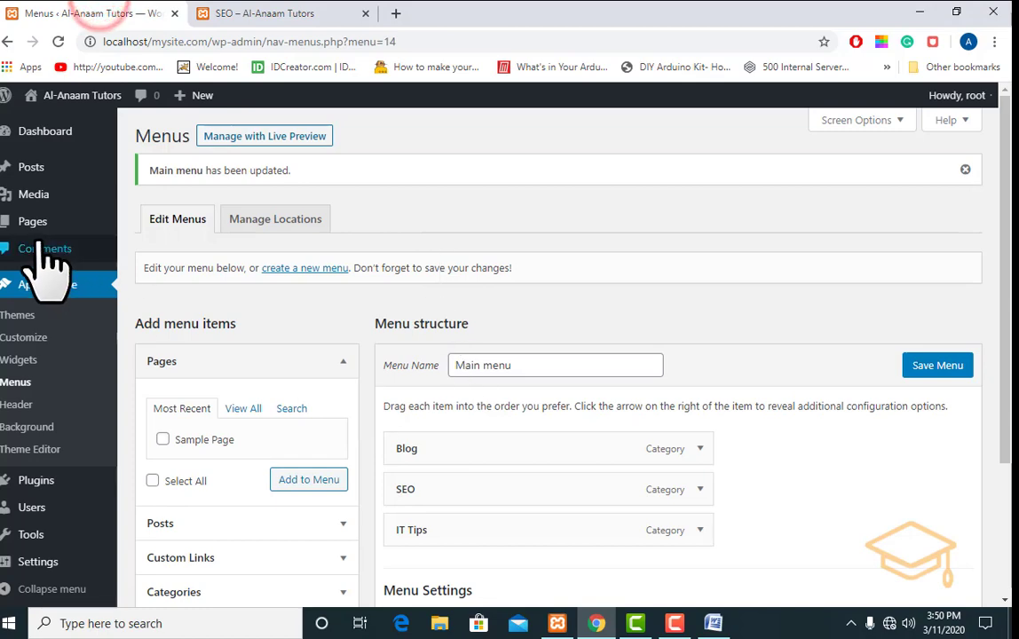
click(33, 167)
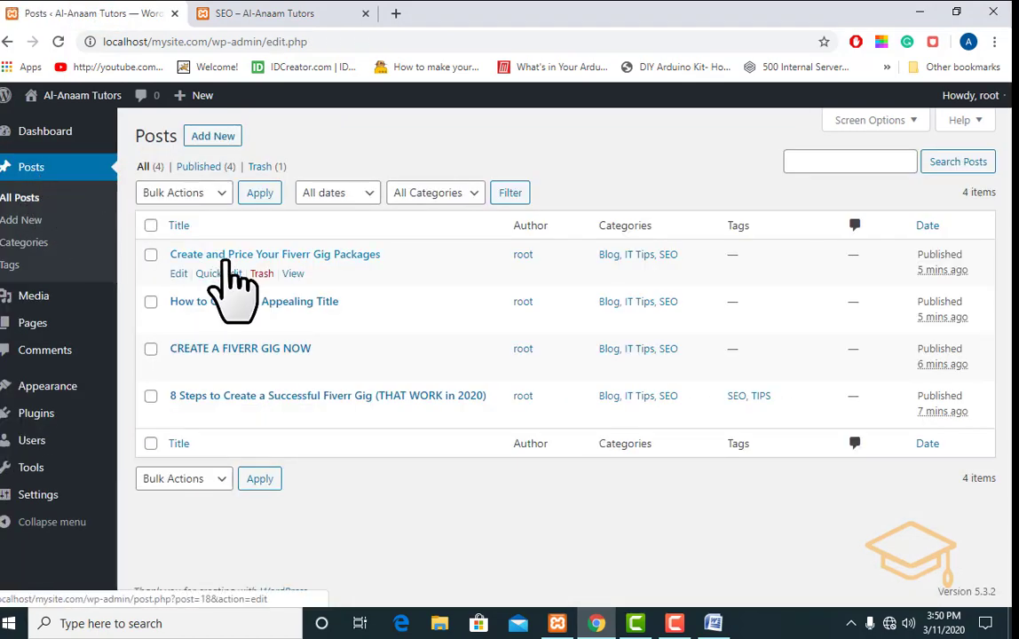
click(231, 254)
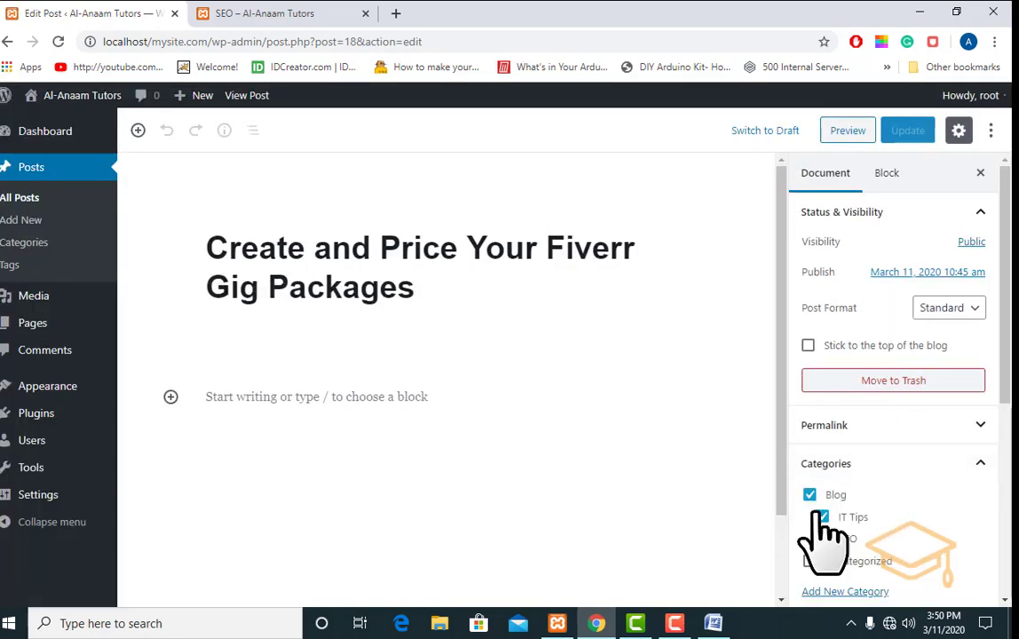
click(822, 517)
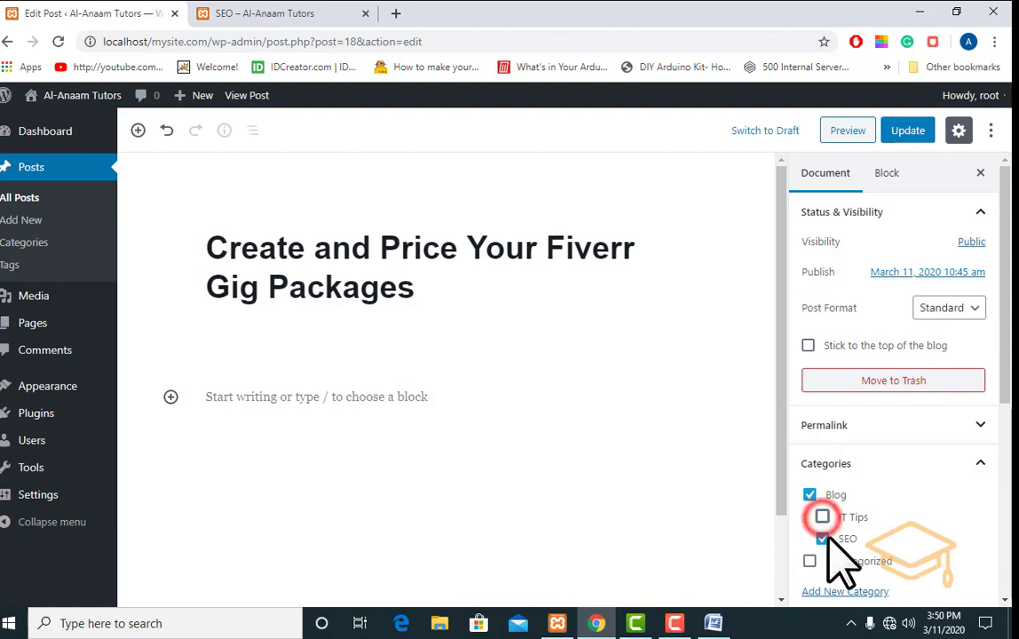
click(824, 539)
click(822, 539)
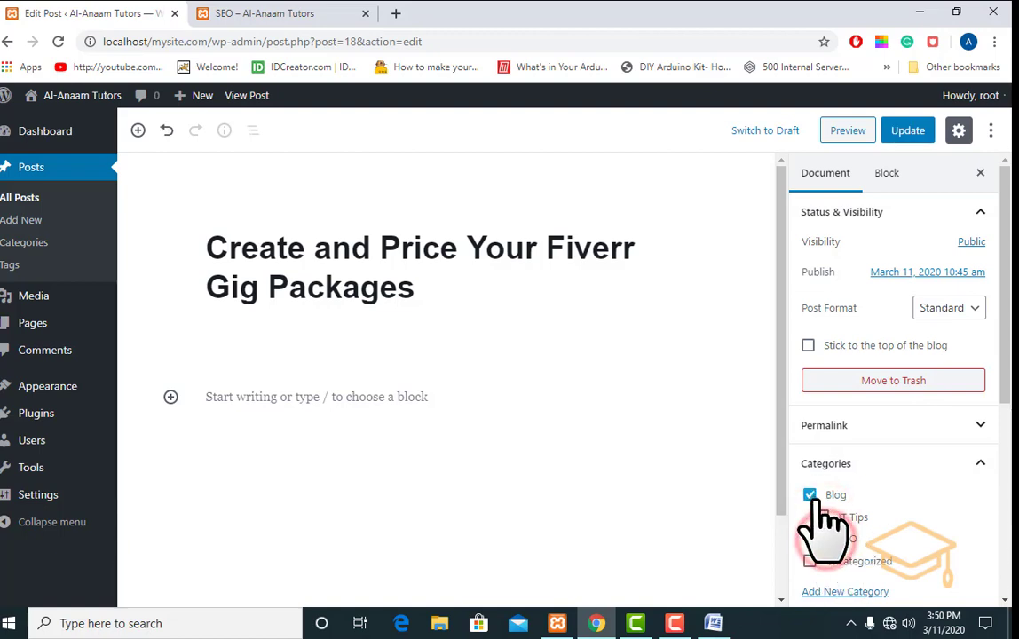
click(911, 133)
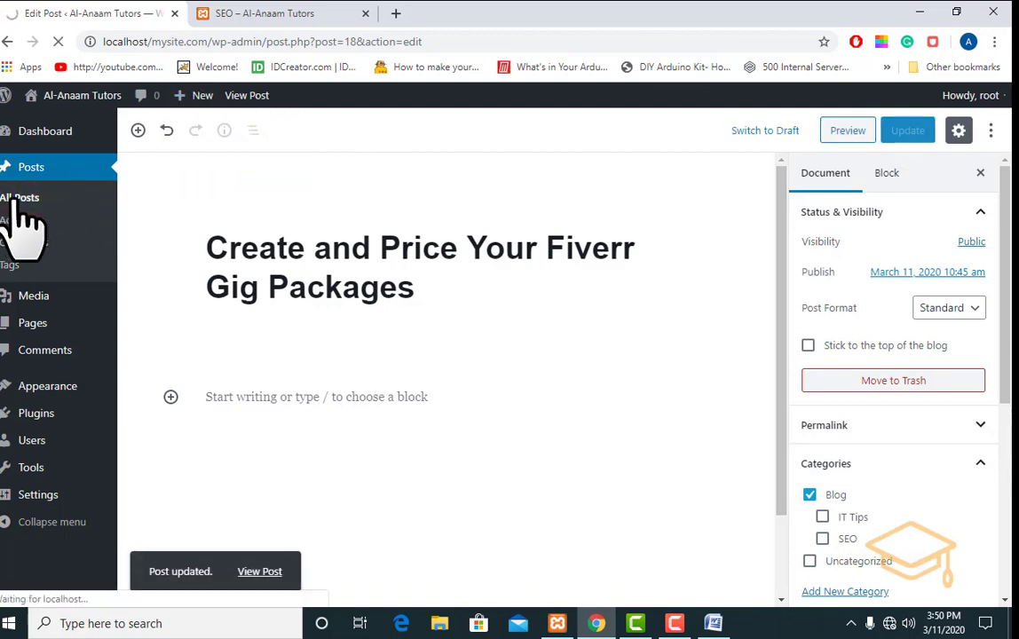
Quick edit the post How to Create an Appealing Title so that IT Tips is its only category.
click(263, 13)
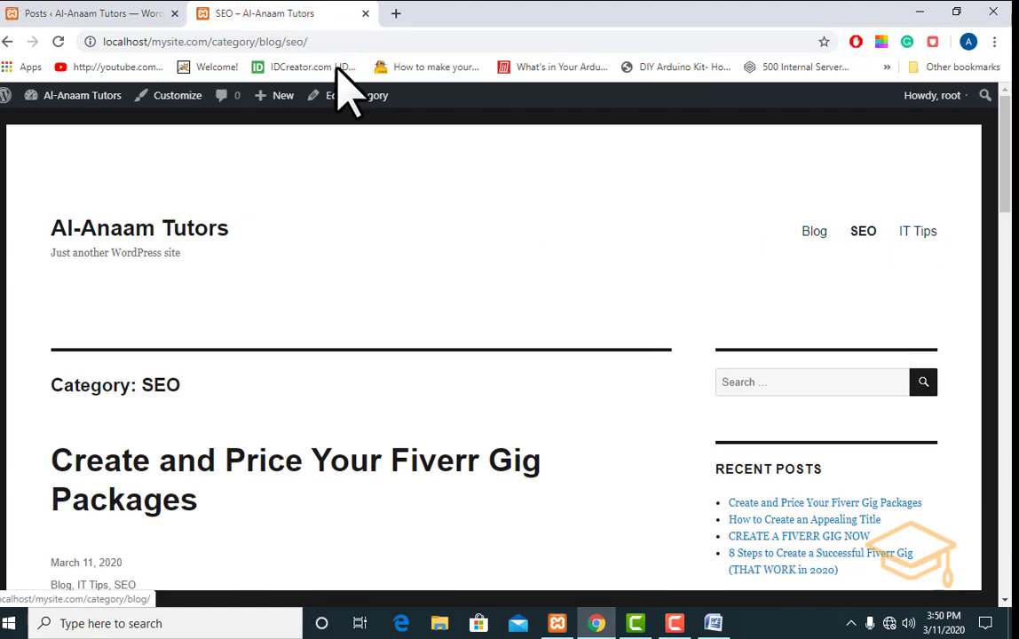
click(106, 10)
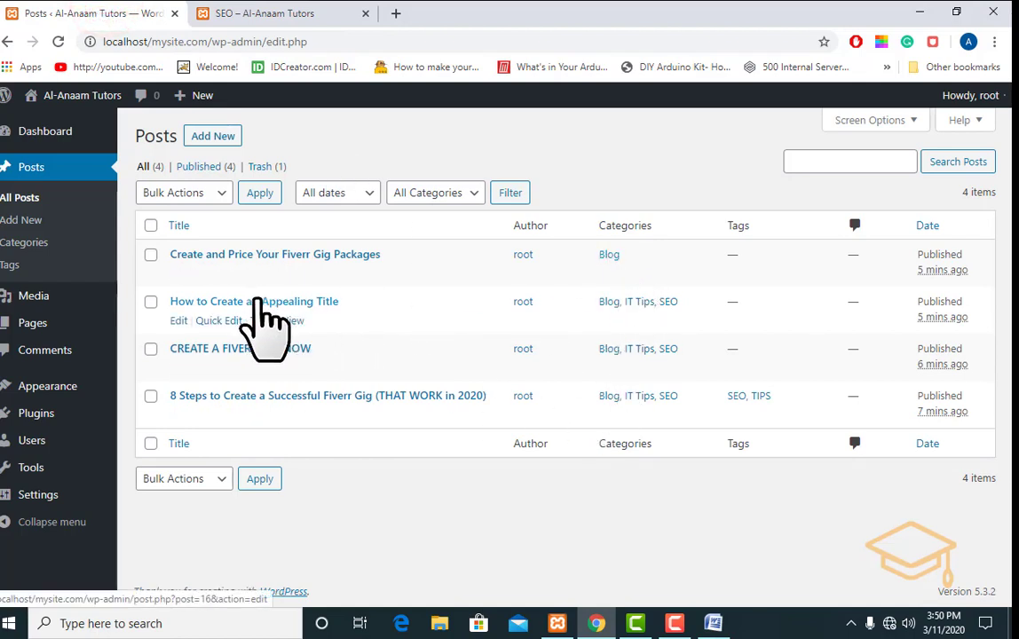
click(220, 320)
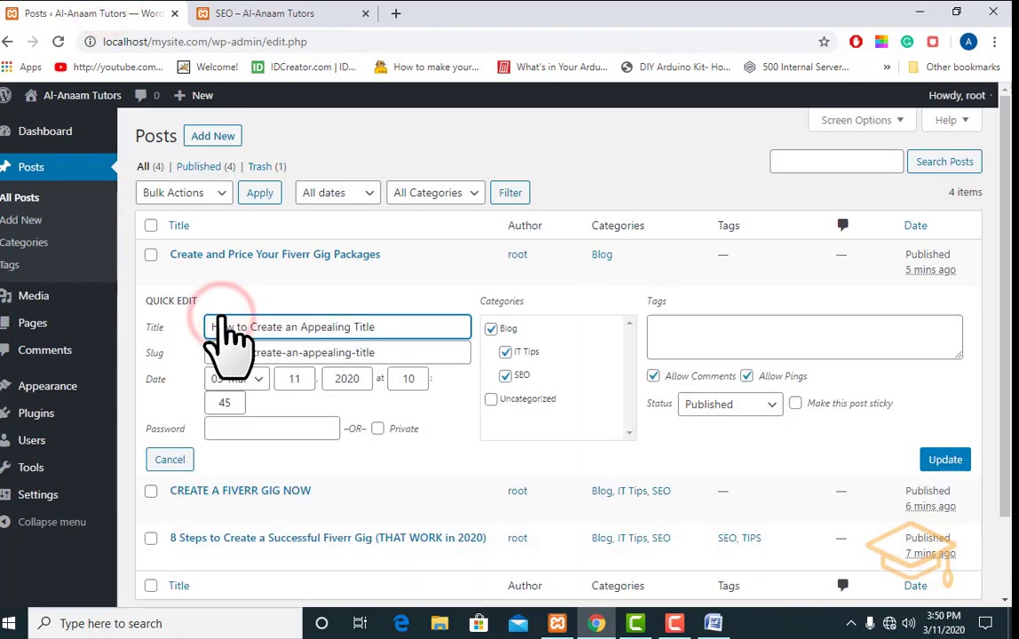
click(505, 352)
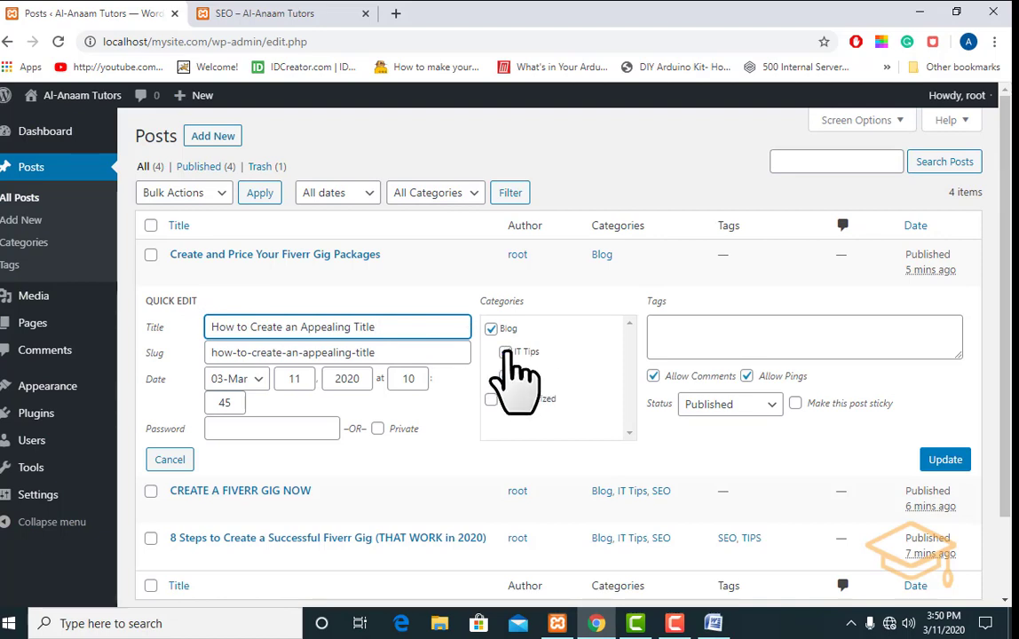
click(490, 329)
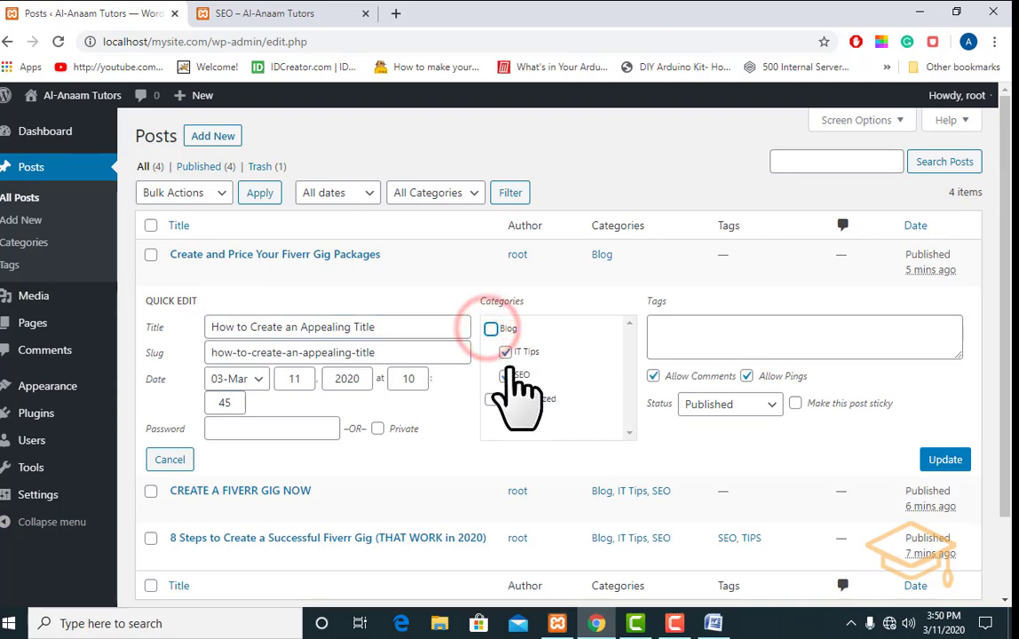
click(505, 375)
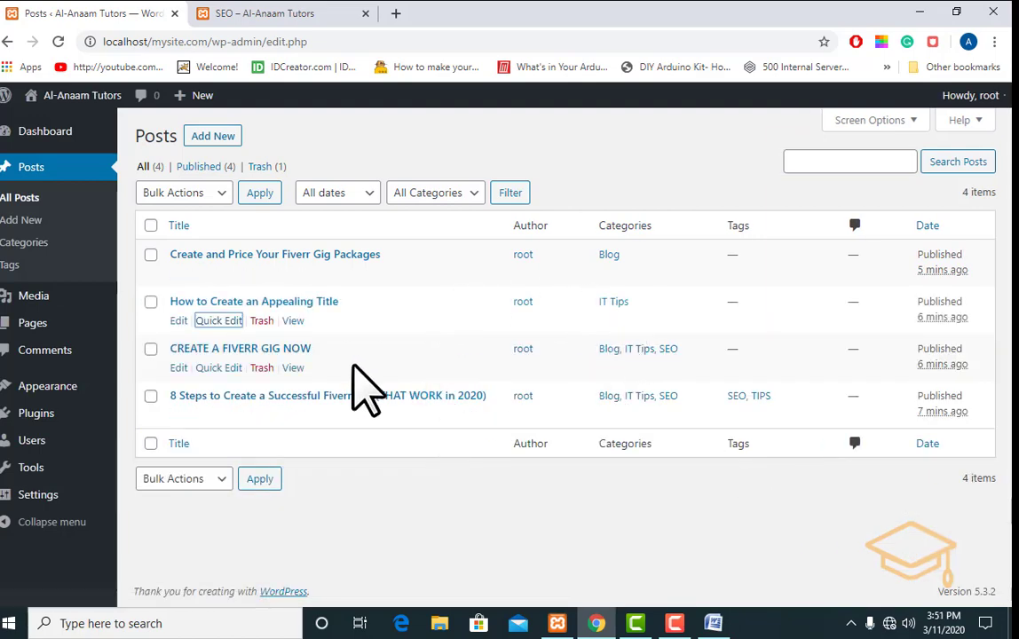
Quick edit the post CREATE A FIVERR GIG NOW so that SEO is its only category.
click(232, 368)
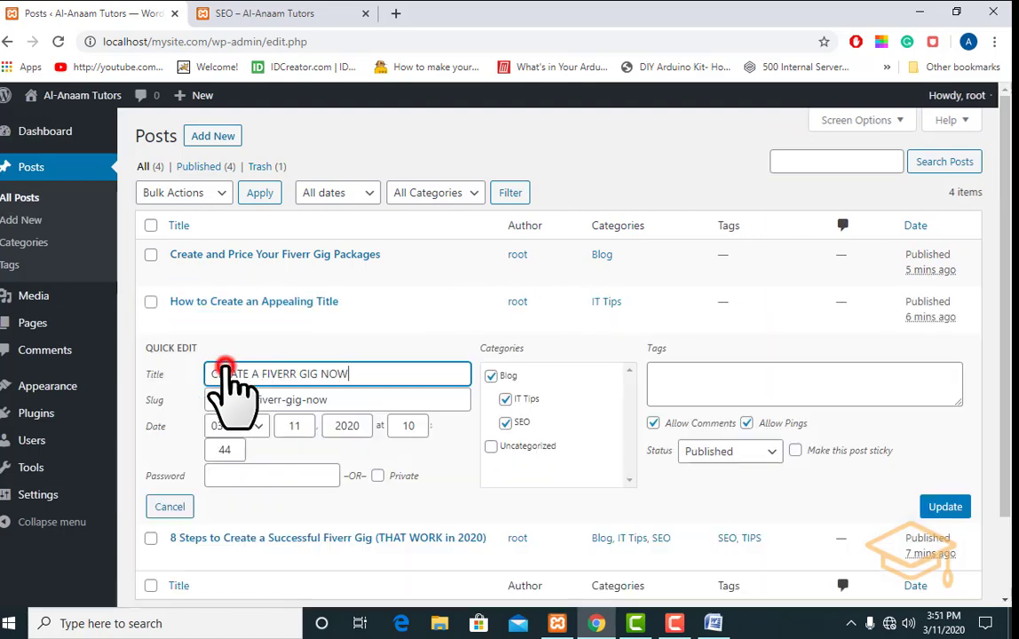
click(491, 376)
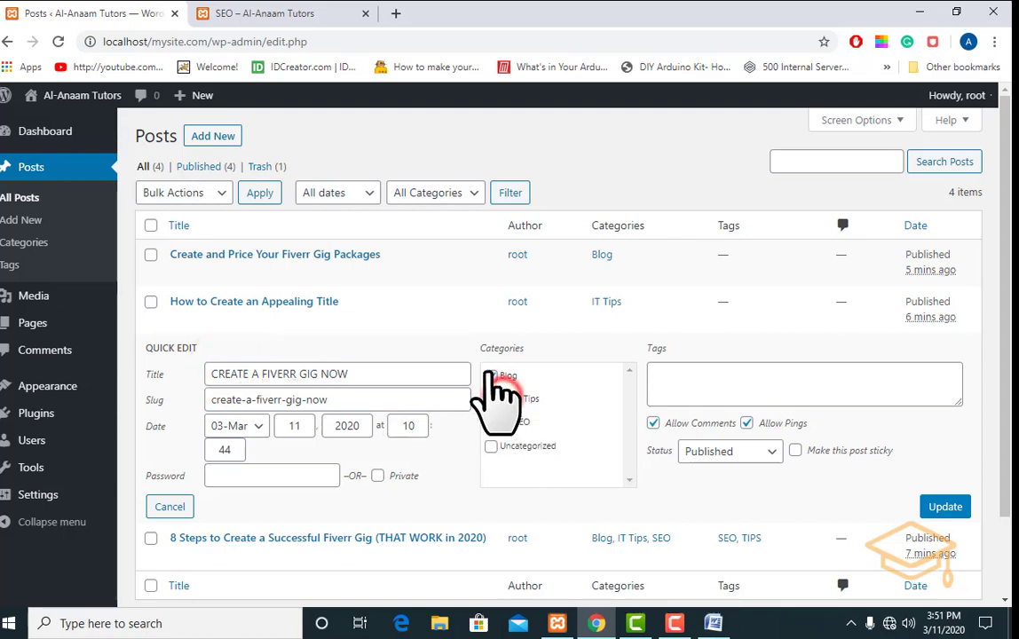
click(948, 511)
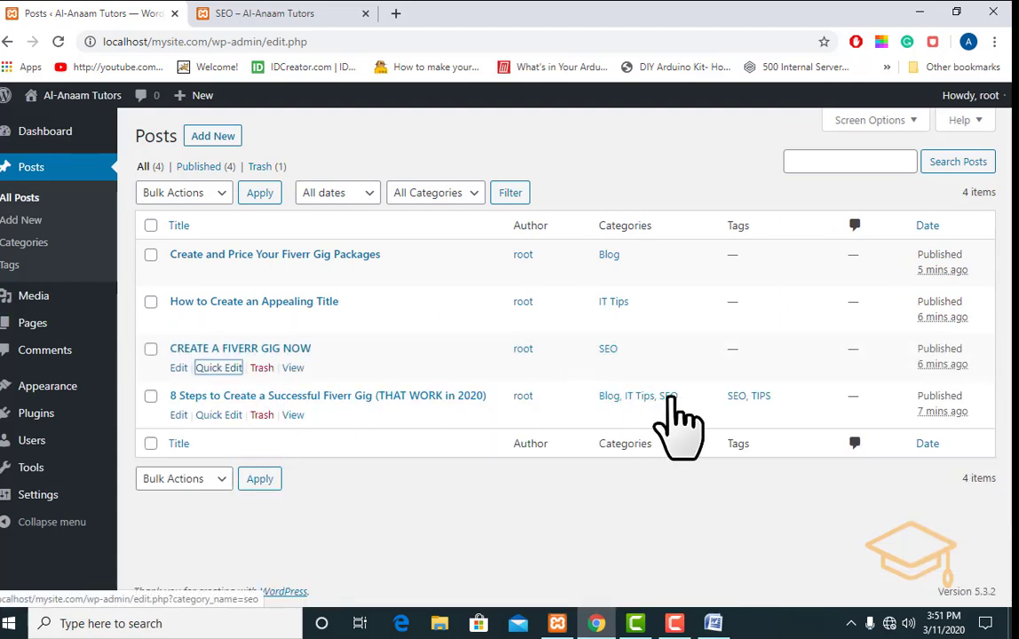
Reload the SEO category page on the site and compare its posts with the categories in the dashboard's post list.
click(255, 15)
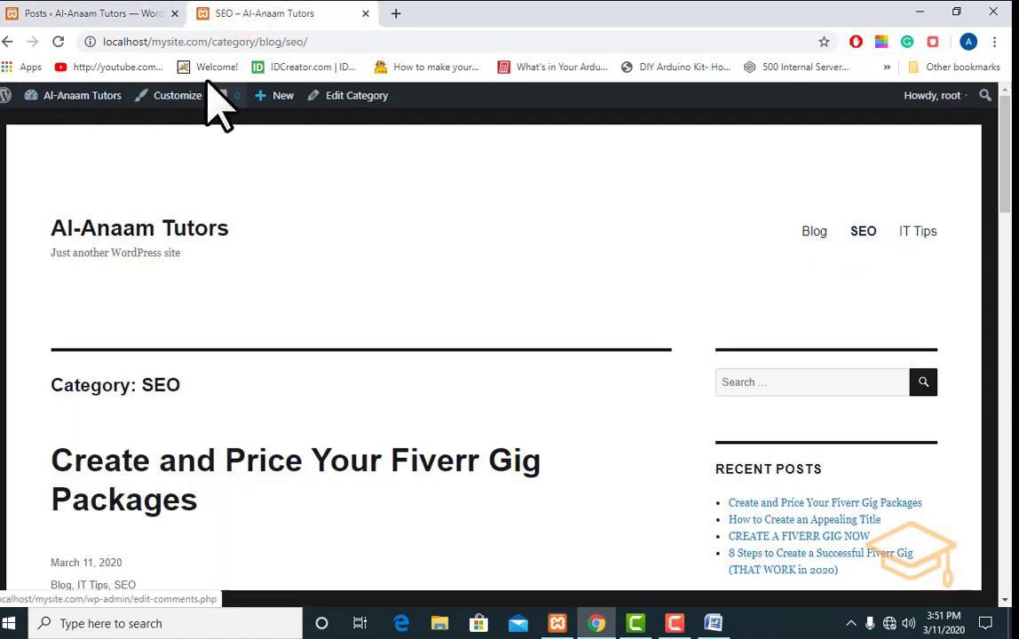
click(58, 42)
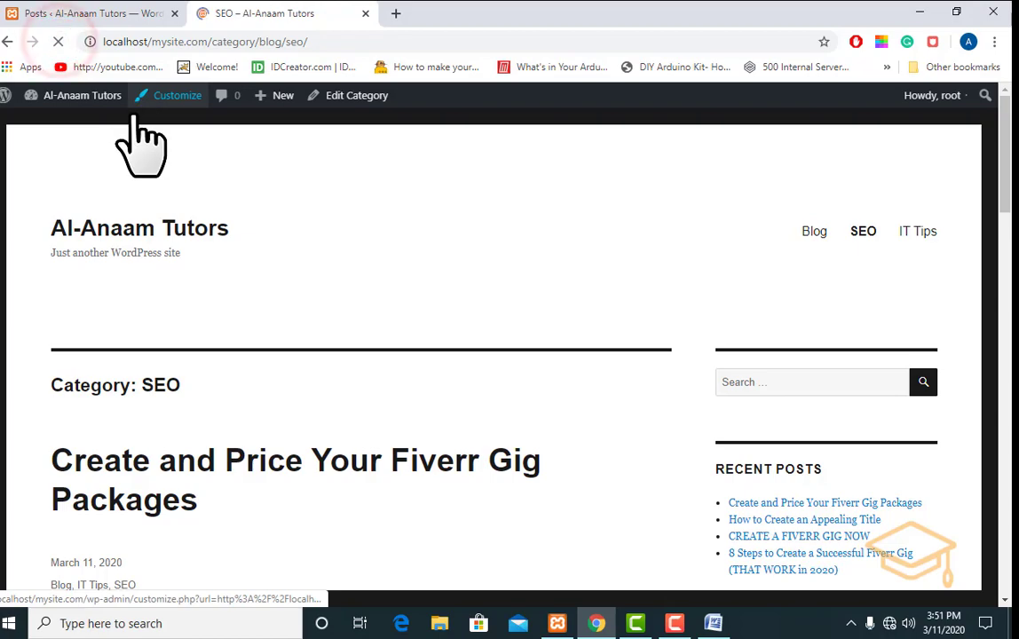
scroll(159, 354, down, 15)
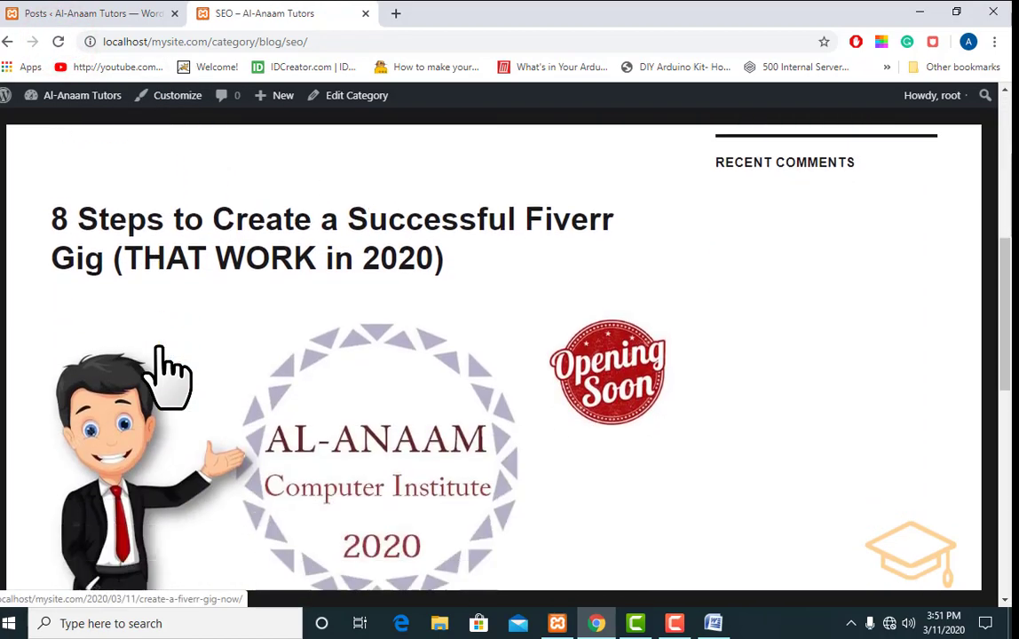
scroll(164, 374, up, 15)
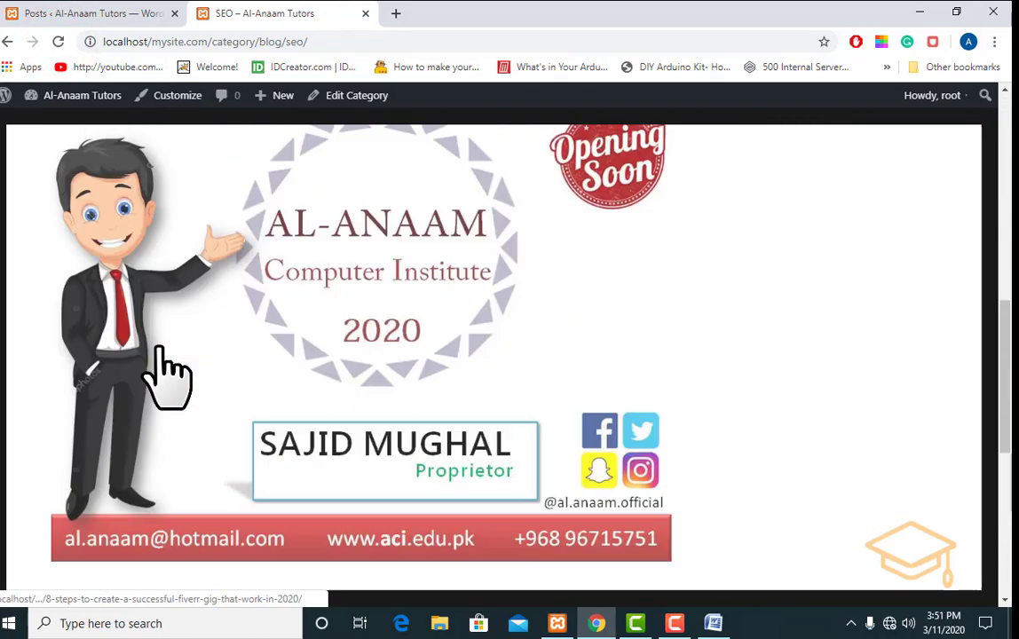
scroll(175, 364, up, 2)
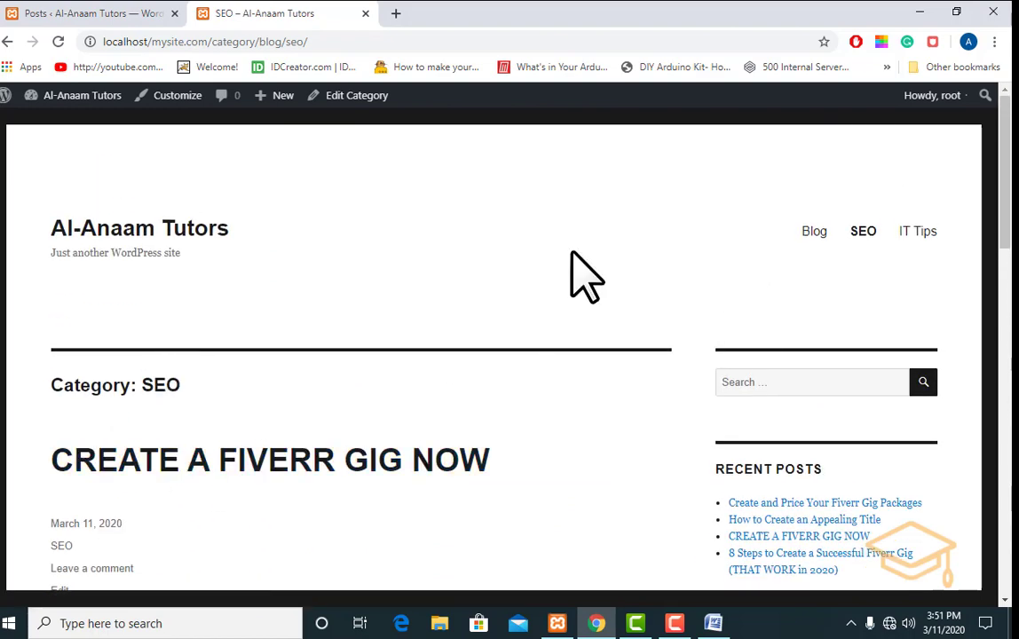
click(137, 12)
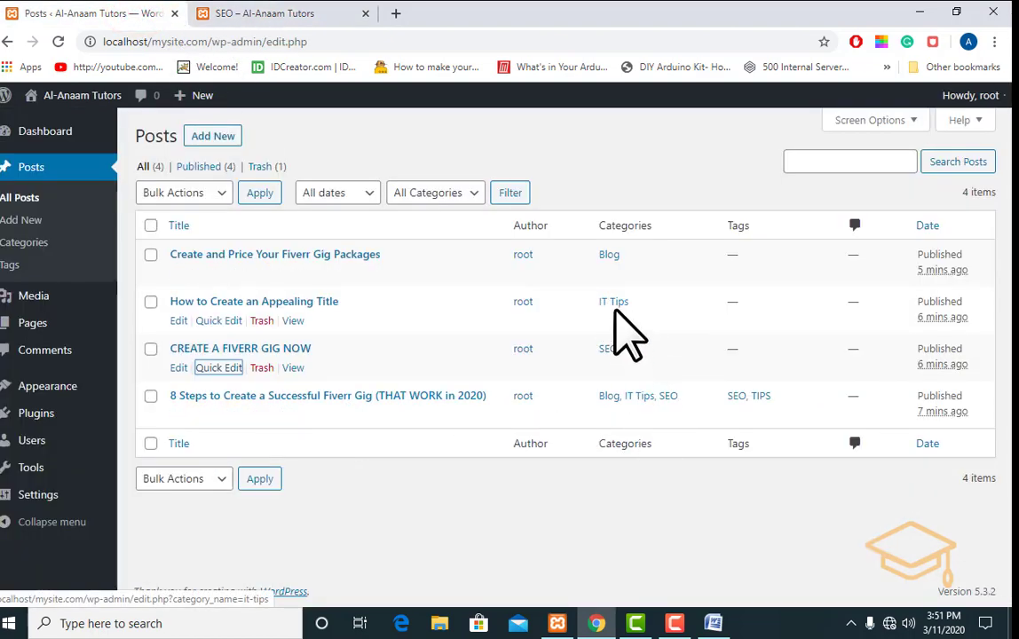
click(264, 11)
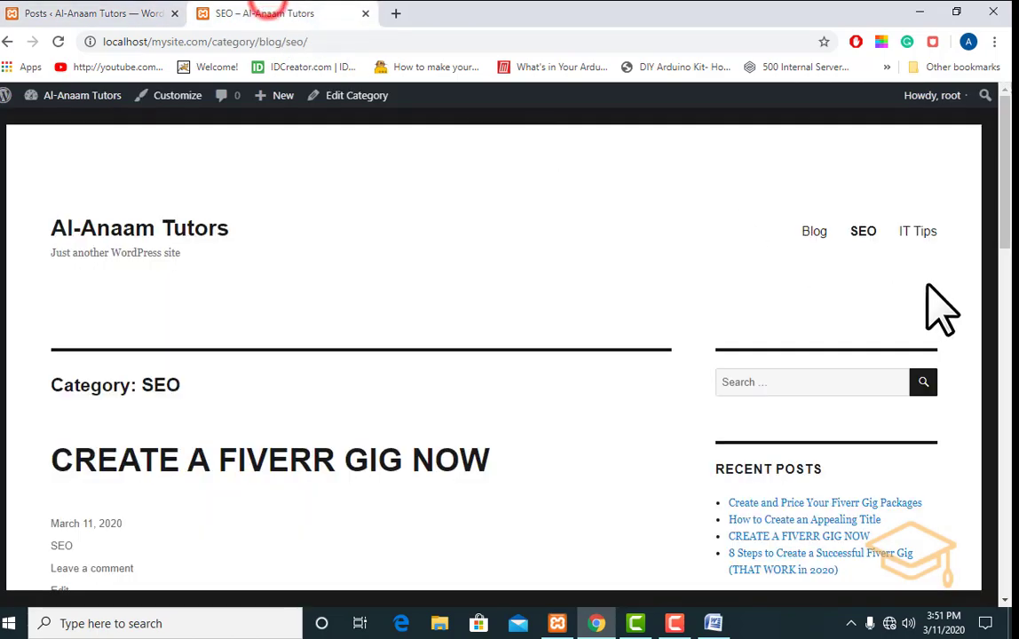
Quick edit the post 8 Steps to Create a Successful Fiverr Gig (THAT WORK in 2020) to remove its SEO category.
click(126, 11)
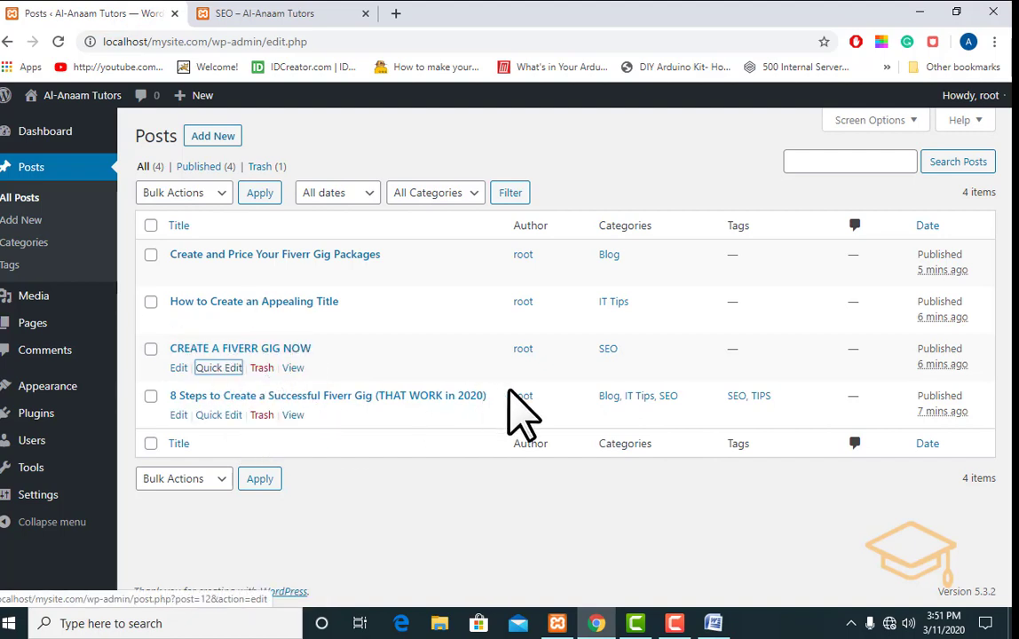
click(218, 414)
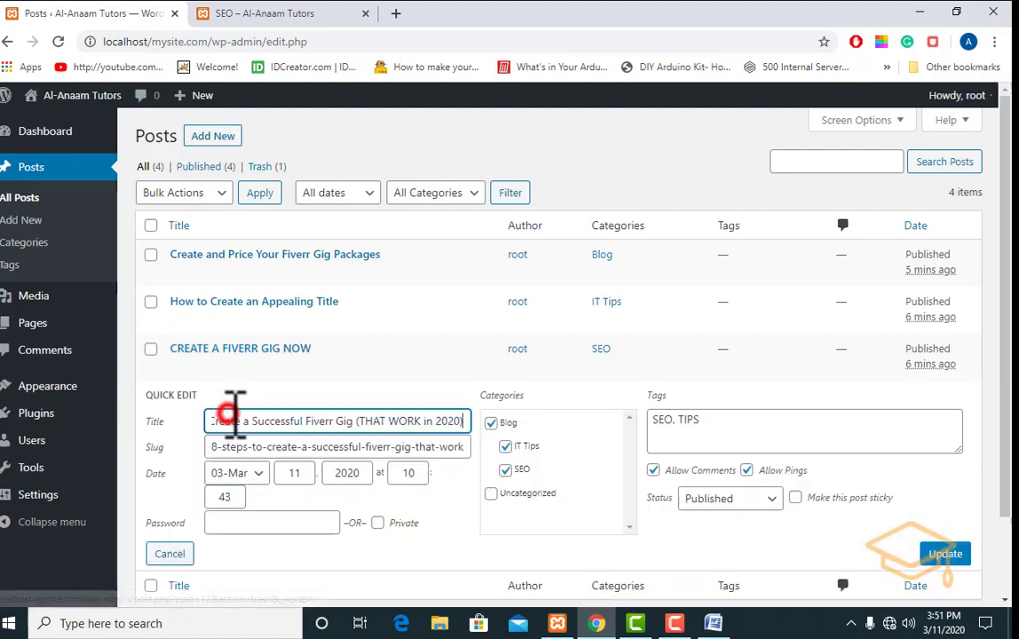
click(505, 469)
click(943, 552)
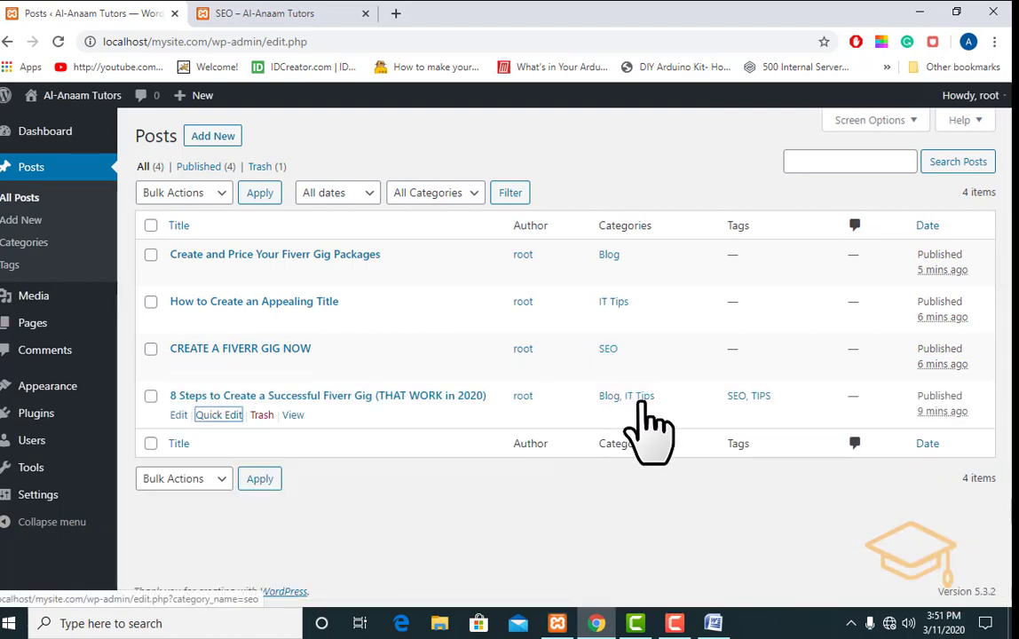
Reload the SEO category page on the site and check which posts it lists.
click(282, 16)
click(861, 233)
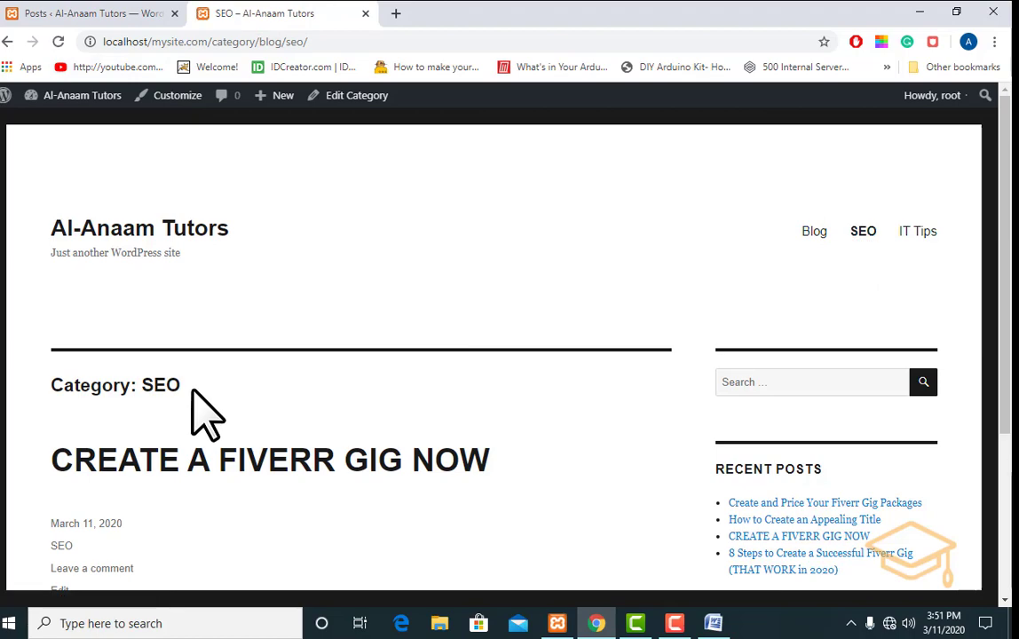
scroll(195, 400, down, 1)
scroll(200, 408, down, 2)
scroll(200, 408, up, 3)
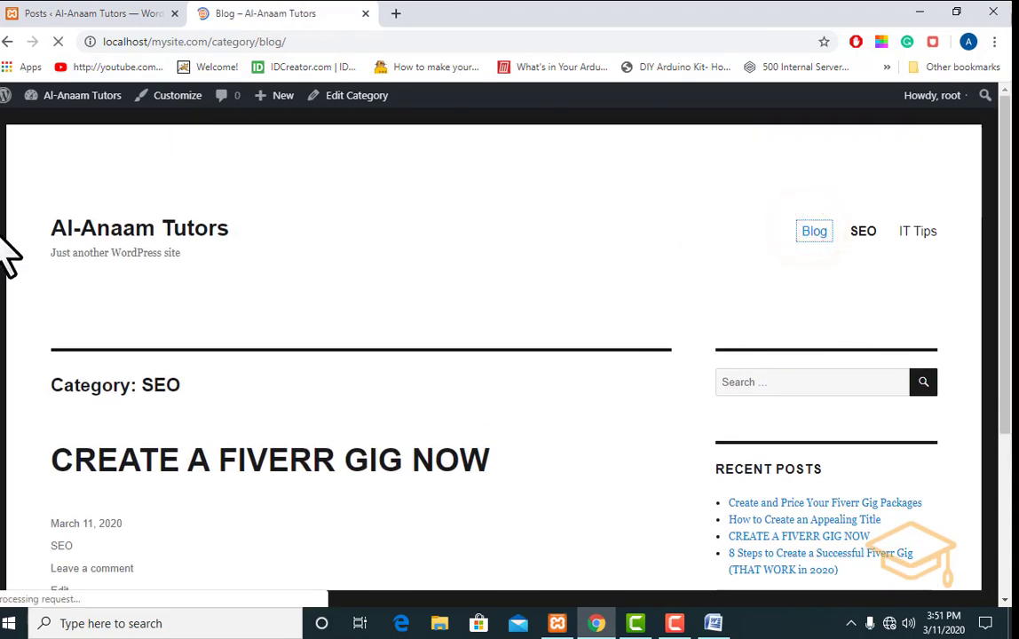
Open the Blog category page on the site and review its posts and their assigned categories.
scroll(33, 388, down, 2)
scroll(34, 388, down, 9)
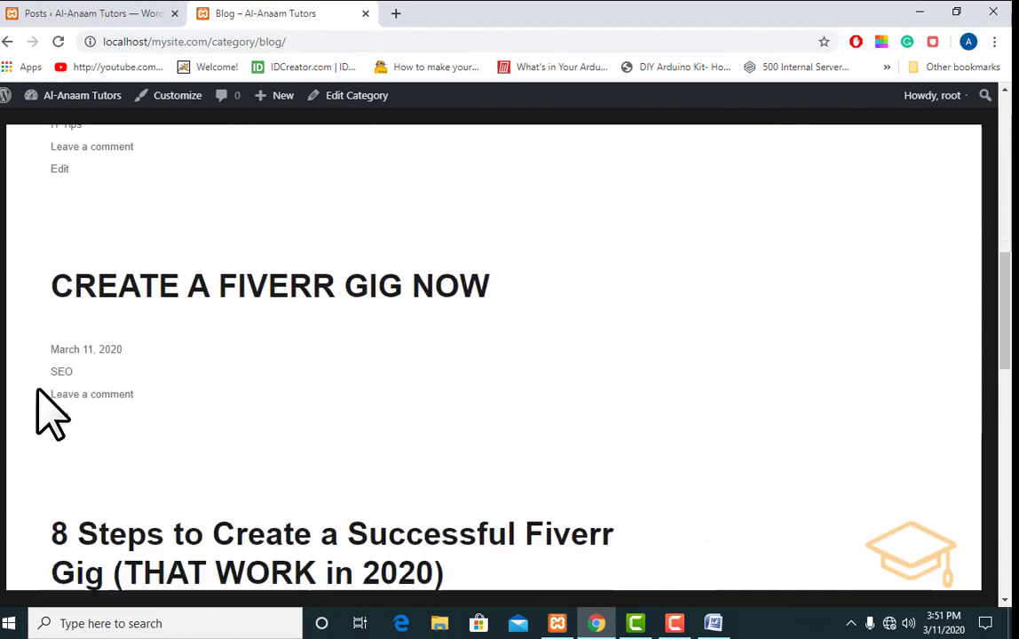
scroll(40, 391, down, 8)
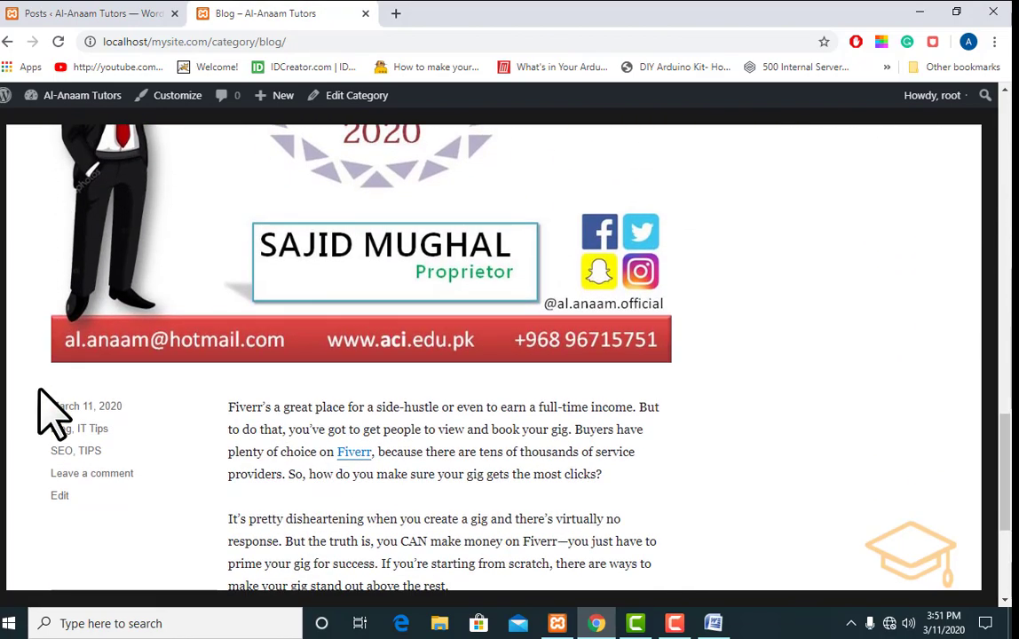
scroll(42, 389, up, 12)
scroll(44, 389, up, 10)
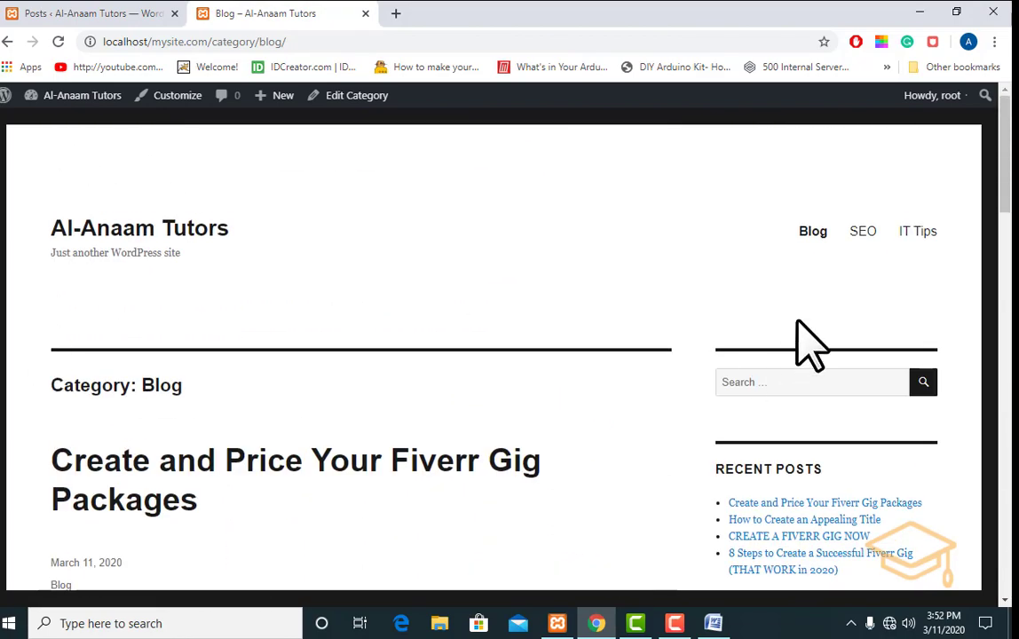
Open the IT Tips category page on the site and review the posts it lists.
click(918, 233)
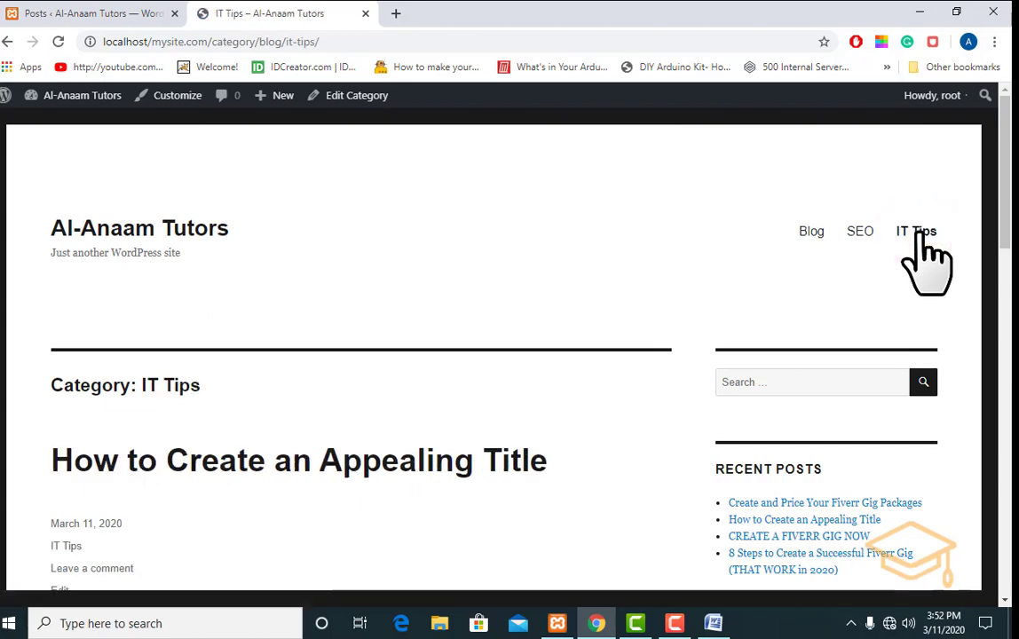
scroll(140, 364, down, 10)
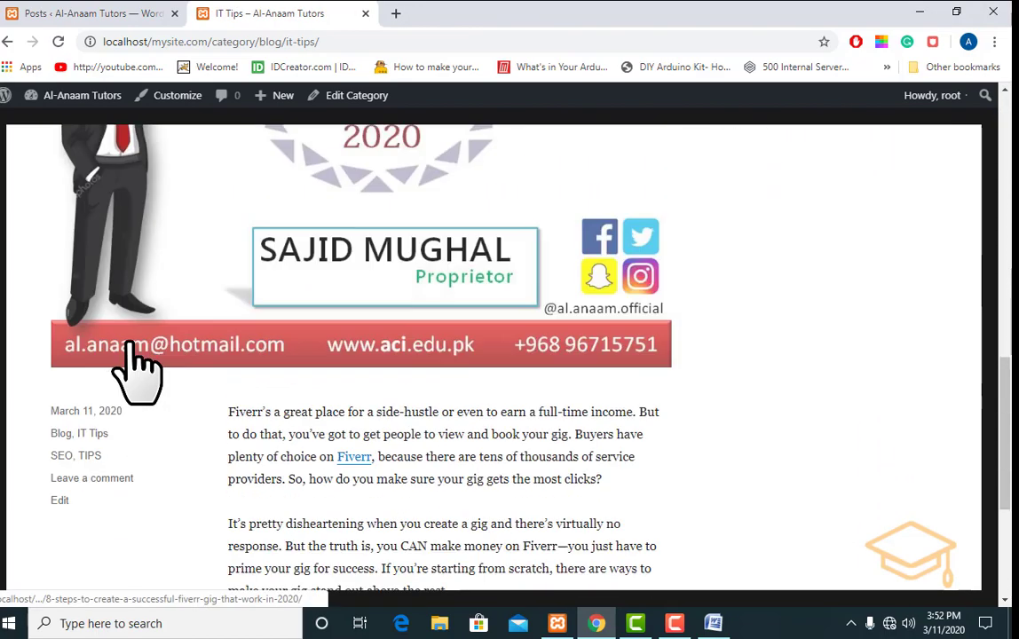
scroll(138, 366, up, 8)
scroll(139, 364, up, 3)
Quick edit the post How to Create an Appealing Title so that Blog is its only category.
click(104, 14)
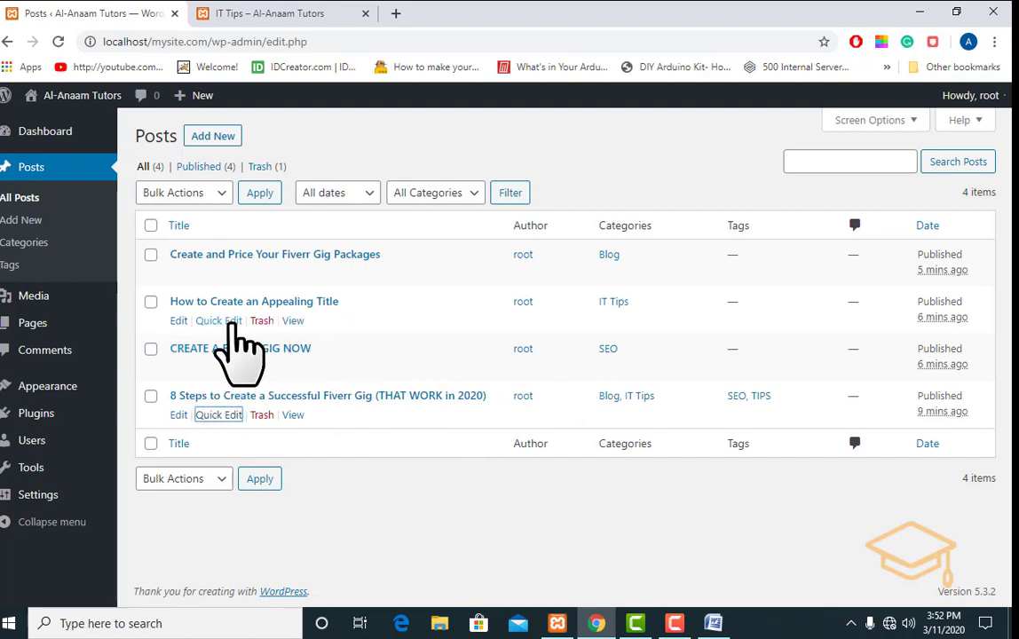
click(214, 321)
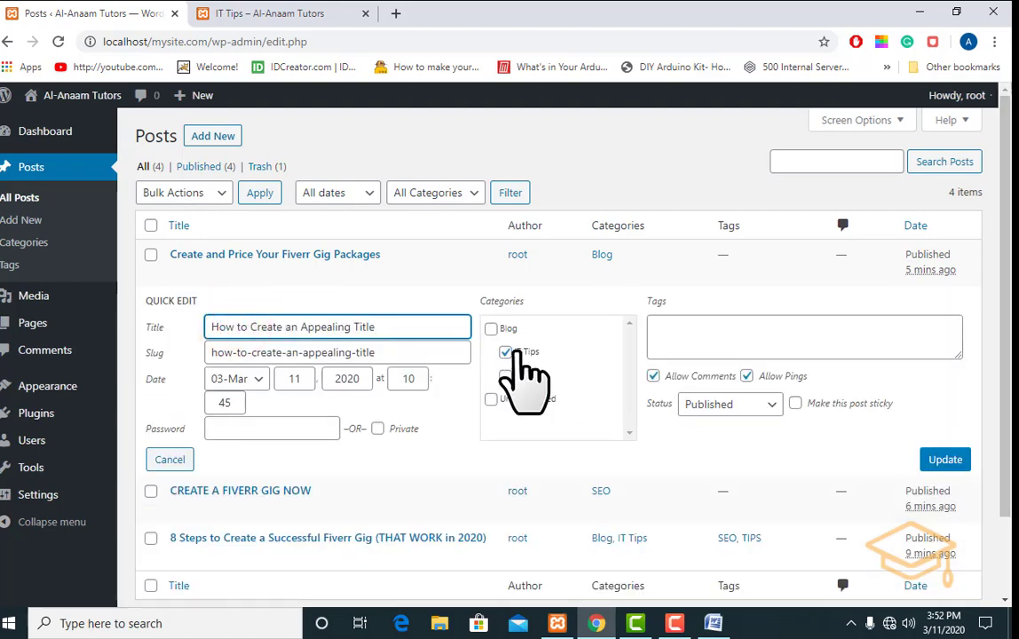
click(491, 328)
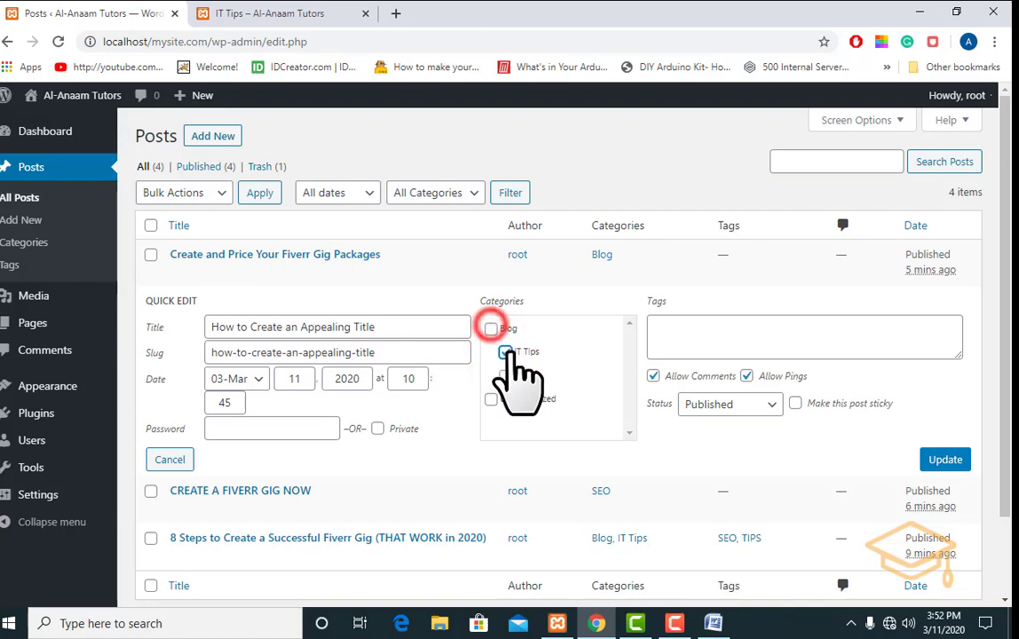
click(505, 351)
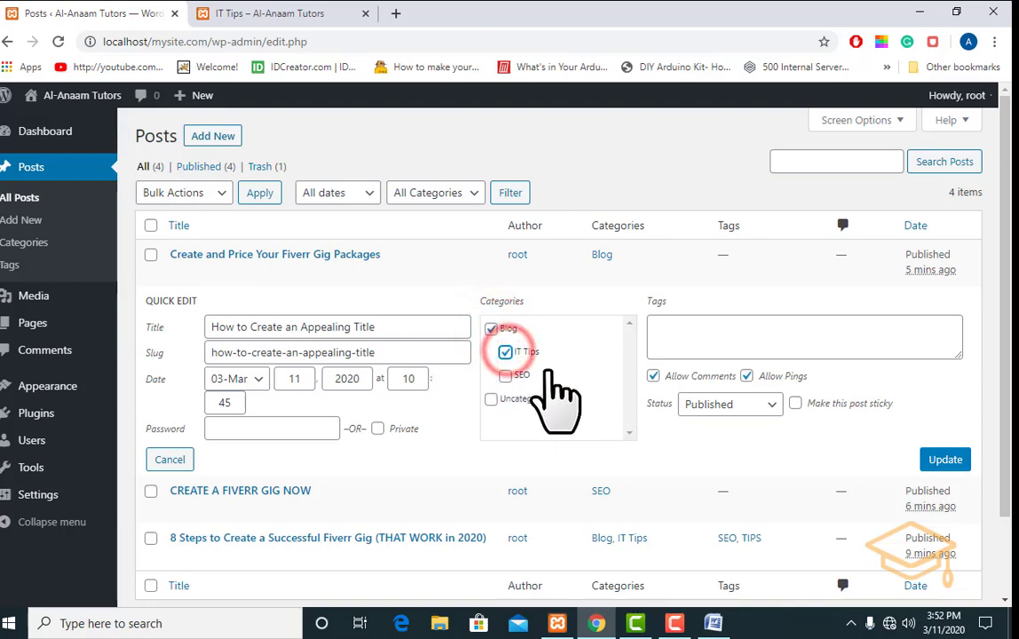
click(945, 459)
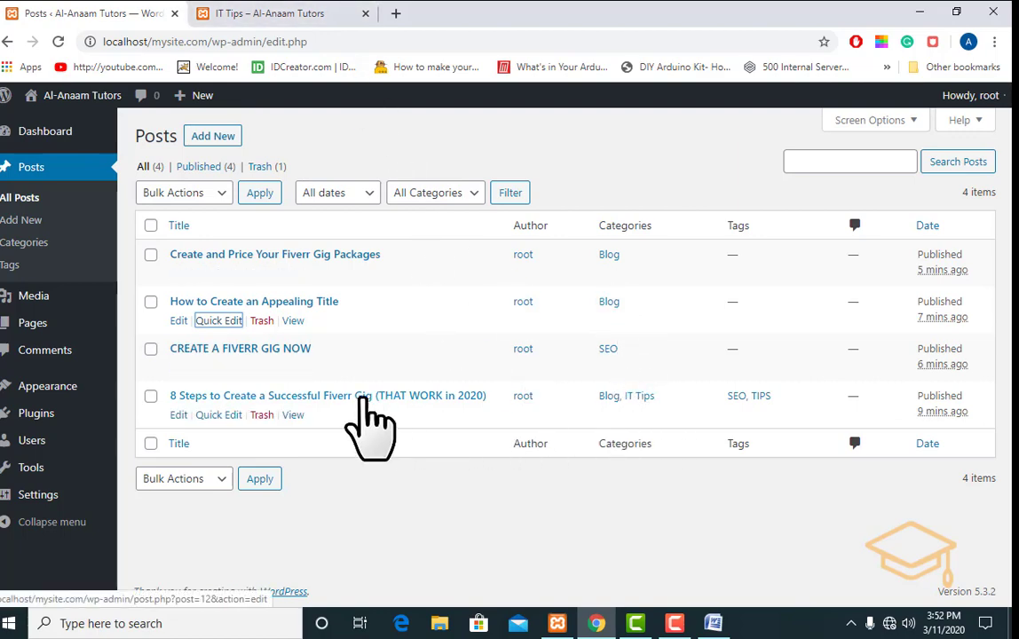
Reload the IT Tips category page on the site and check its posts after the category change.
click(301, 13)
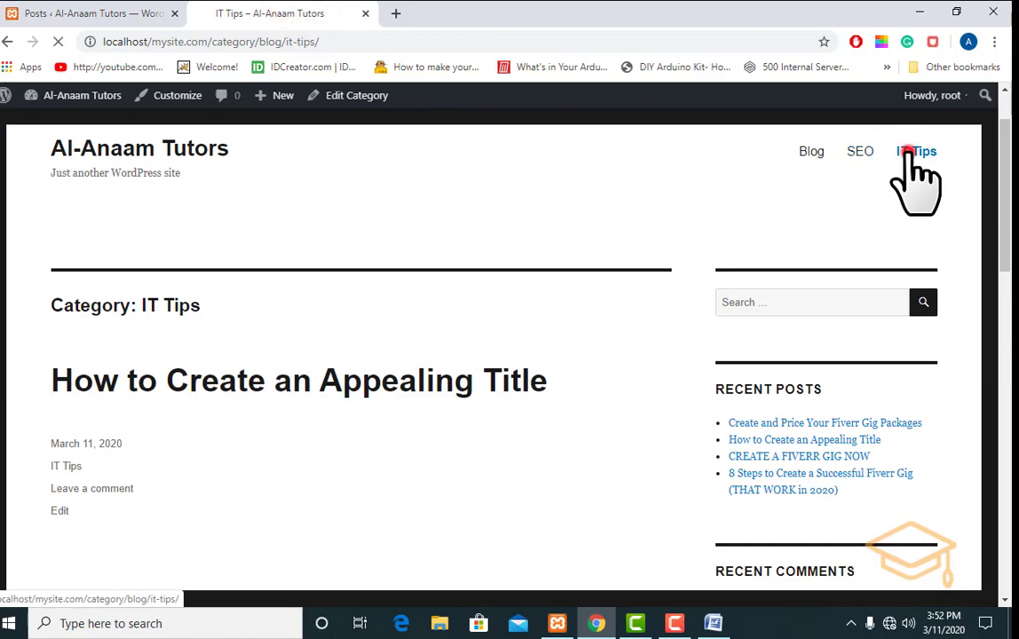
click(911, 152)
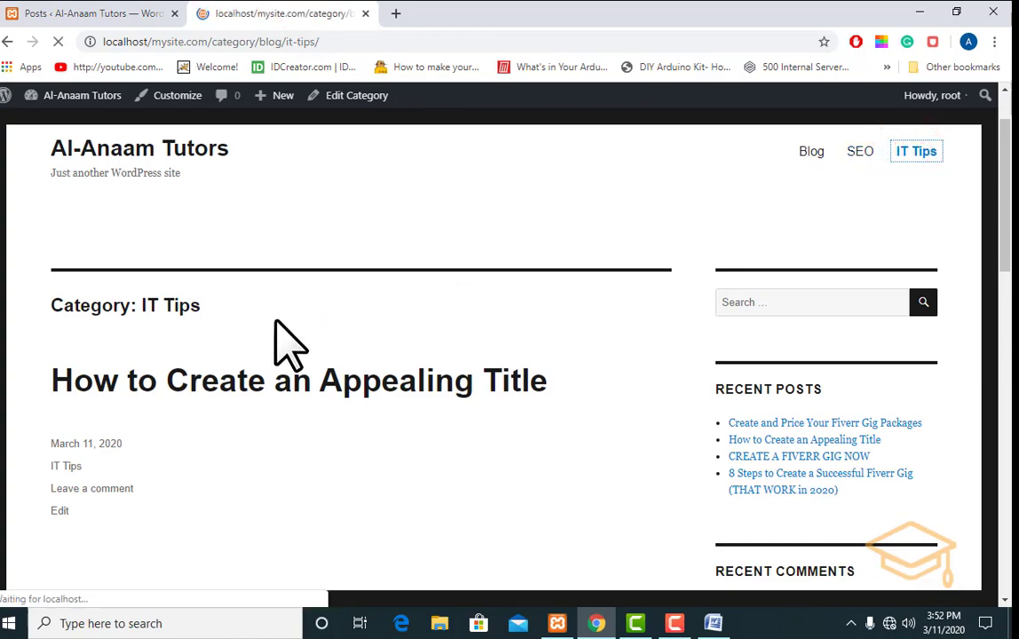
scroll(191, 342, down, 7)
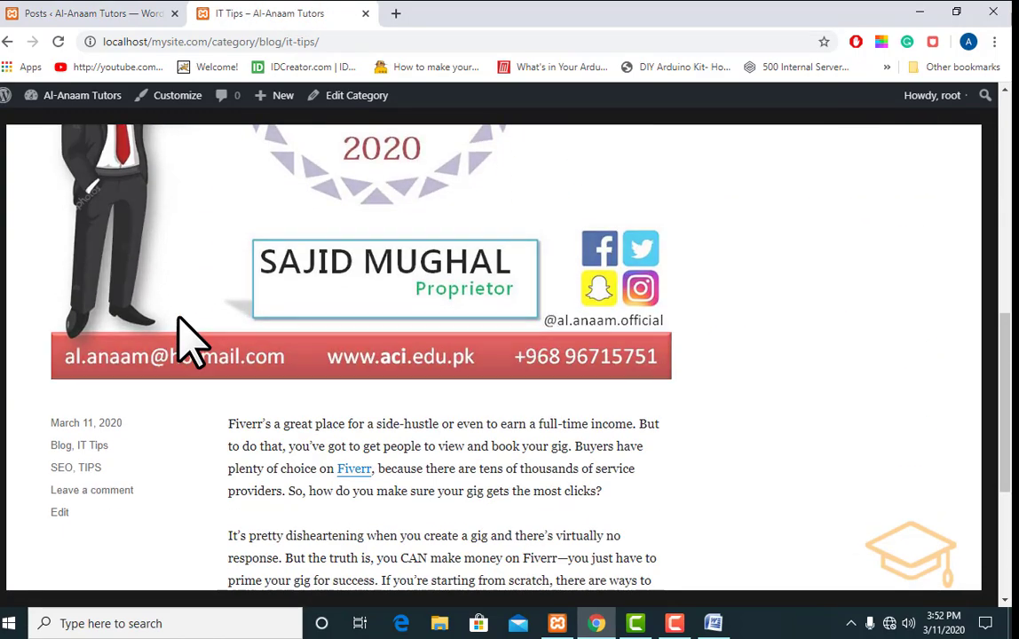
scroll(190, 342, down, 5)
scroll(182, 346, up, 10)
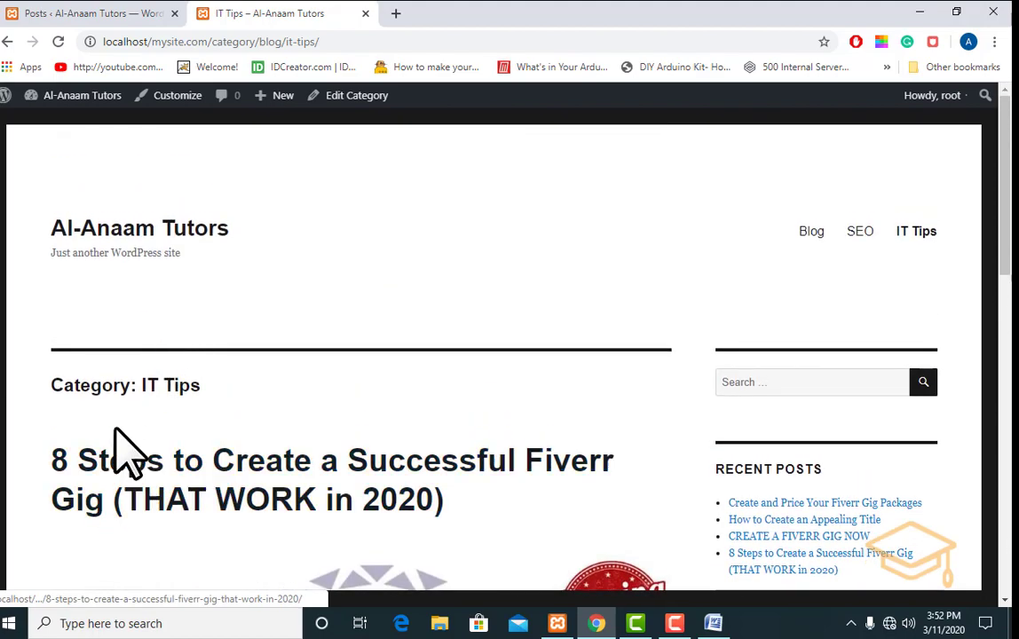
scroll(132, 510, down, 5)
scroll(130, 508, up, 5)
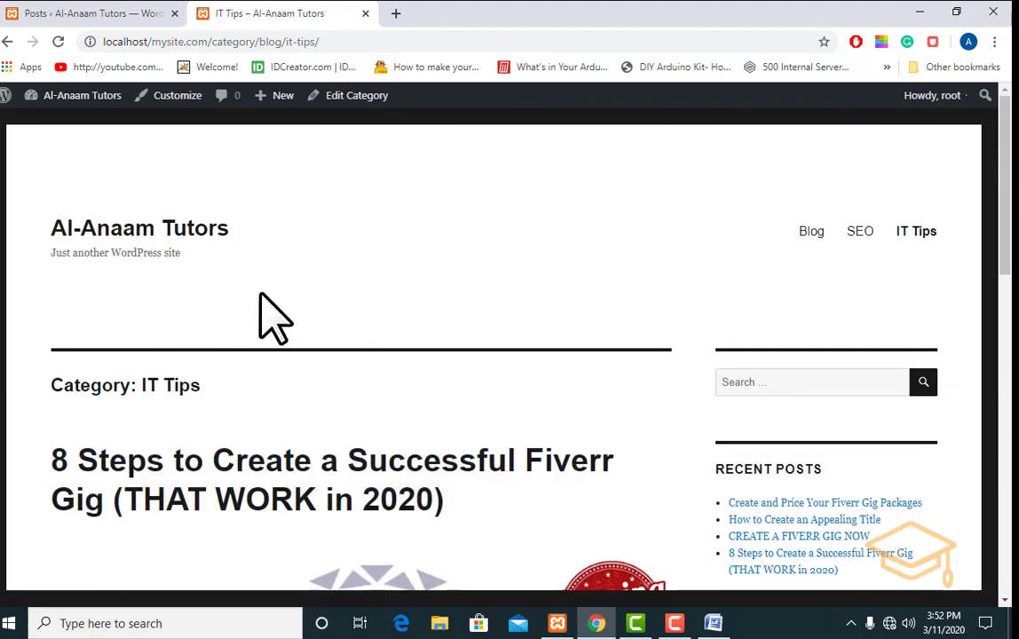
Create a new post titled Computer Essentials and assign it to the IT Tips category.
click(55, 12)
click(199, 136)
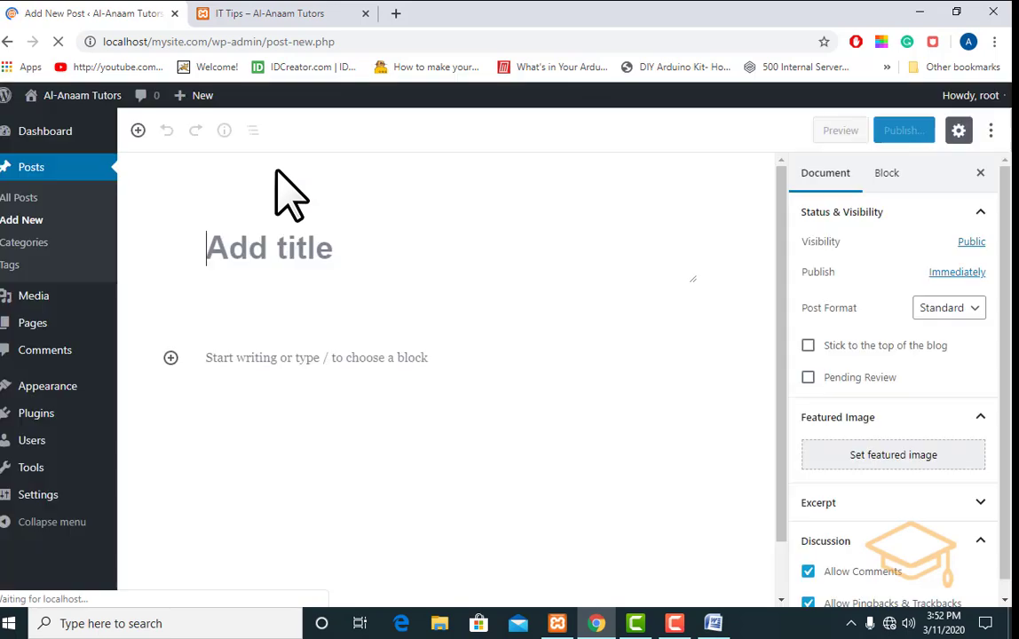
click(284, 222)
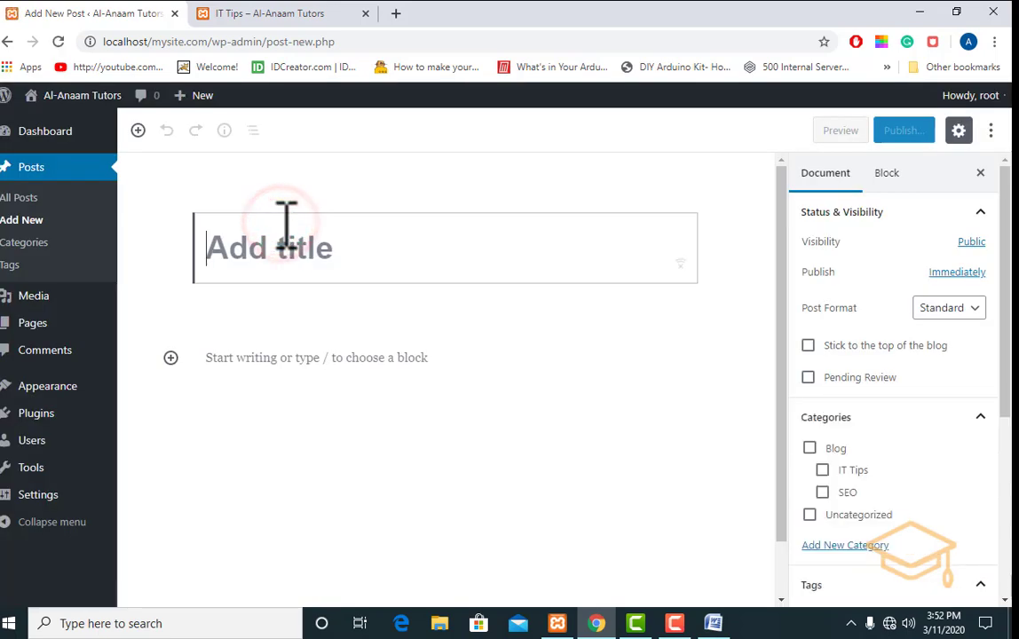
text(Computer Essentials)
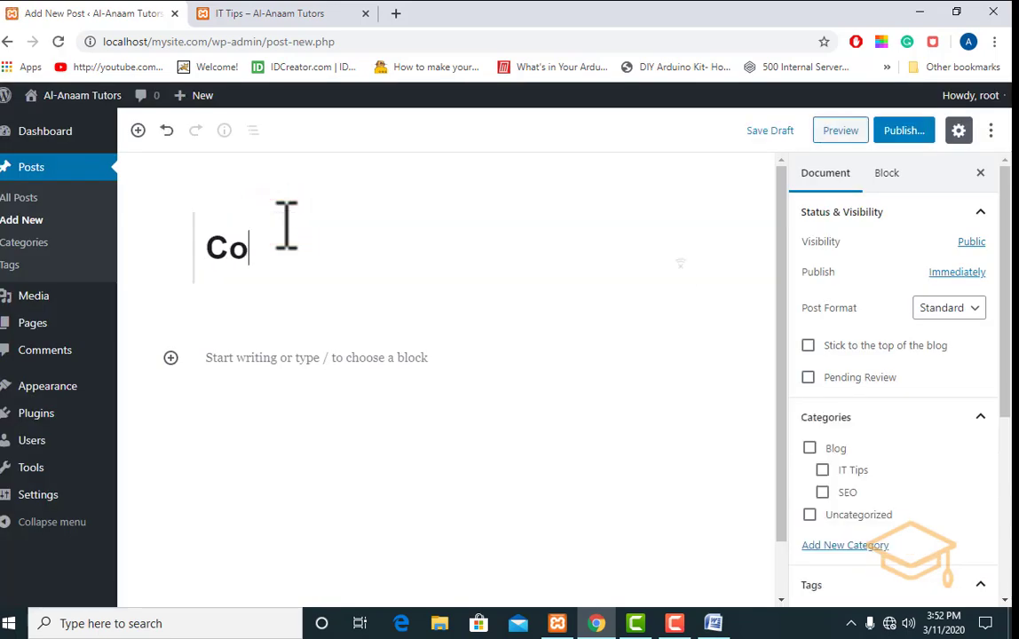
click(822, 470)
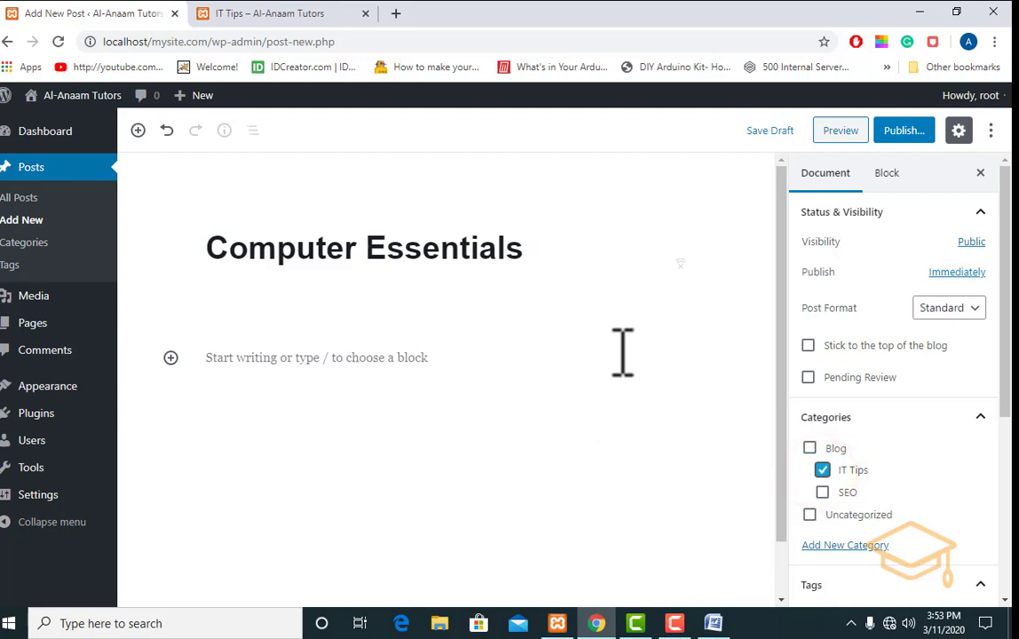
Add the tag Computer to the new post and review its remaining document settings.
scroll(878, 408, down, 2)
scroll(875, 394, down, 1)
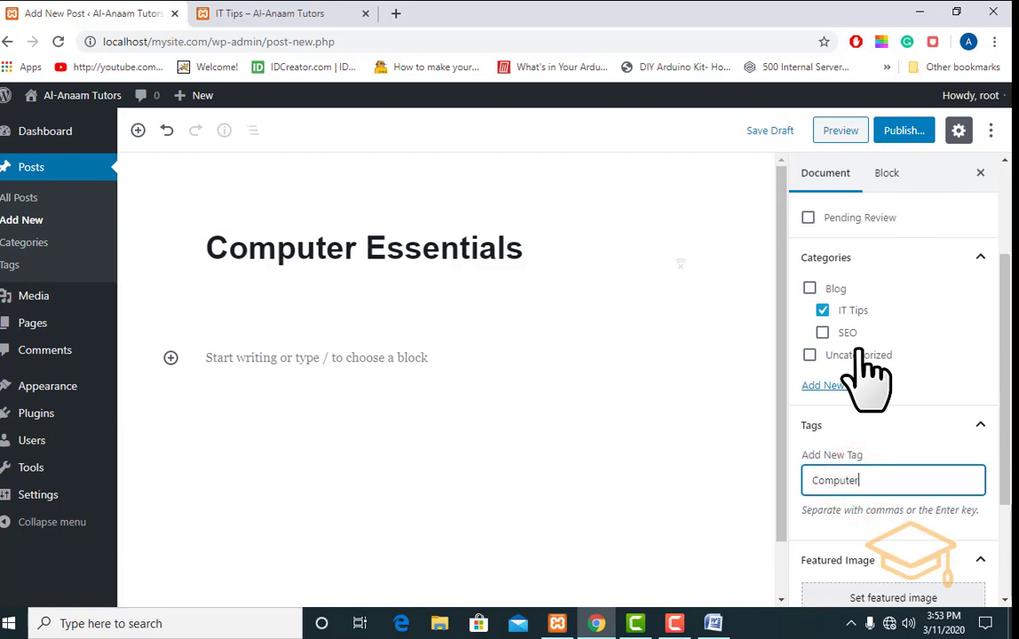
scroll(891, 382, down, 3)
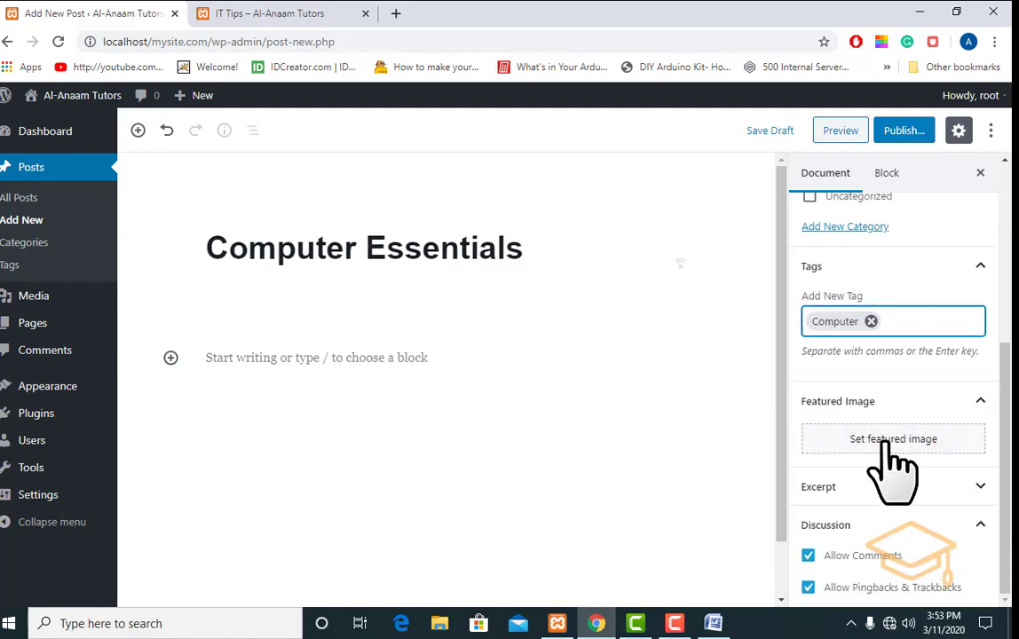
scroll(891, 352, up, 6)
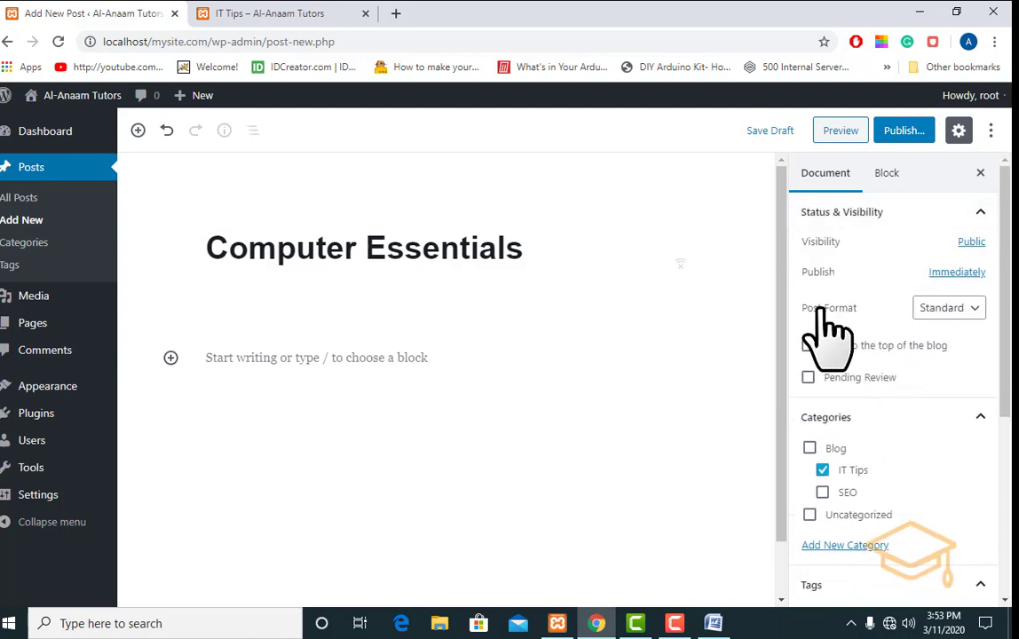
Look through the post format options, keep Standard, and publish the Computer Essentials post.
click(975, 307)
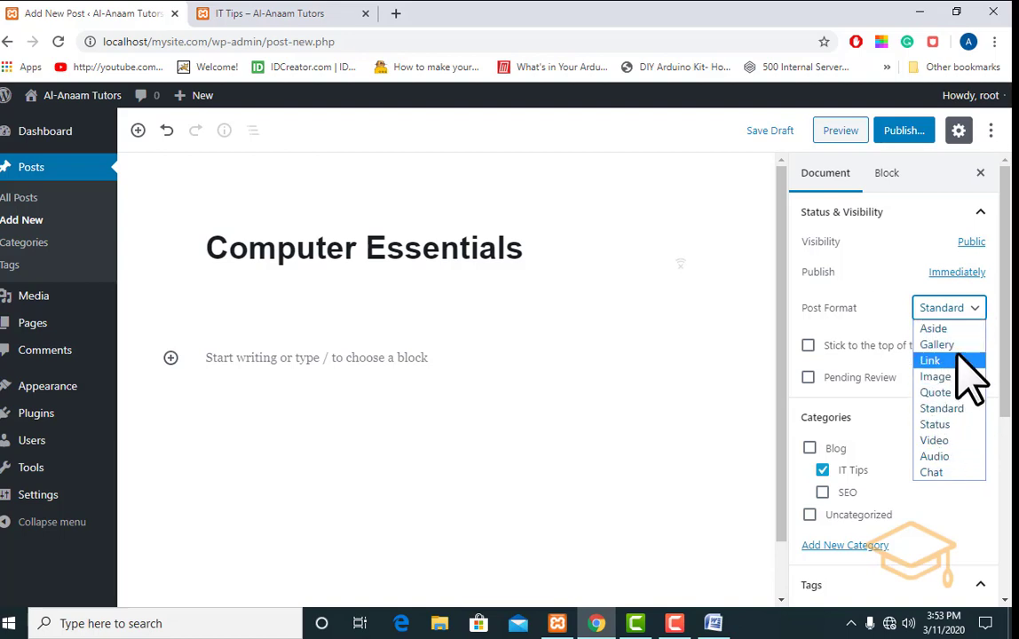
click(790, 350)
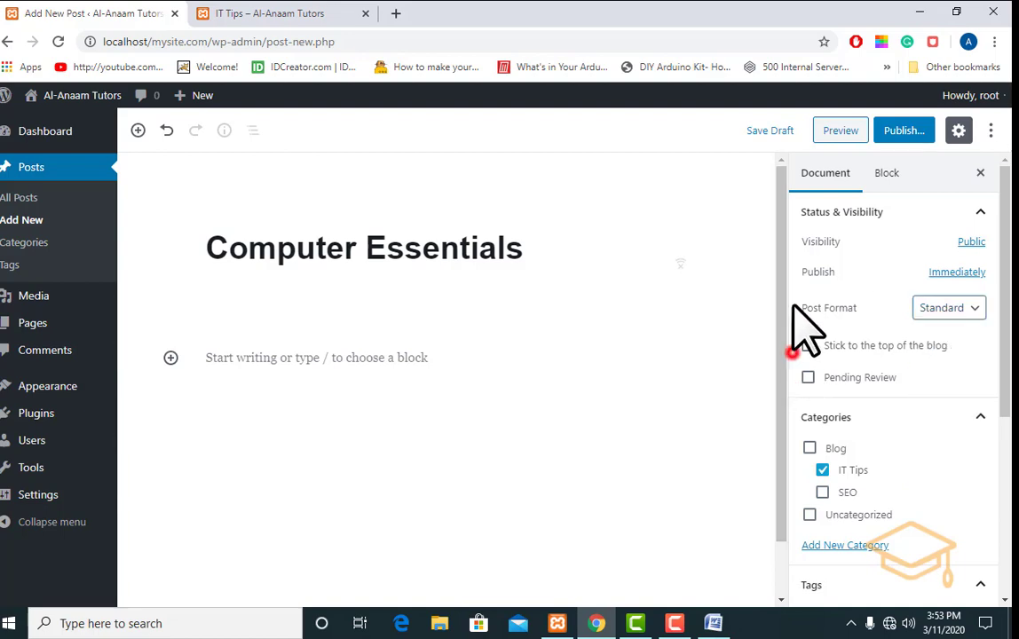
click(905, 131)
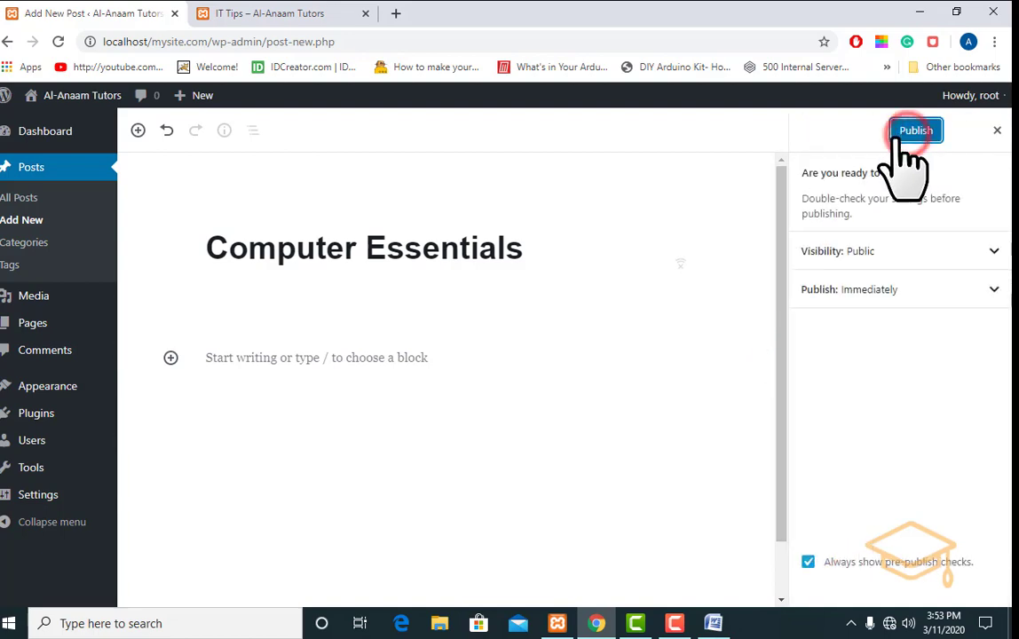
click(907, 132)
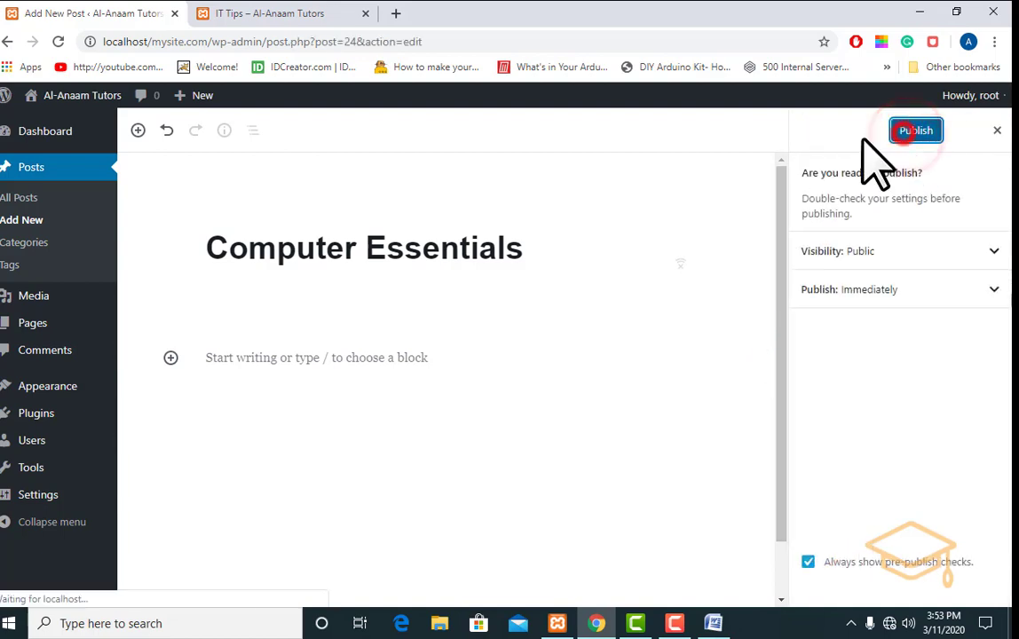
Reload the IT Tips category page, check it for the Computer Essentials post, and return to the post editor.
click(277, 16)
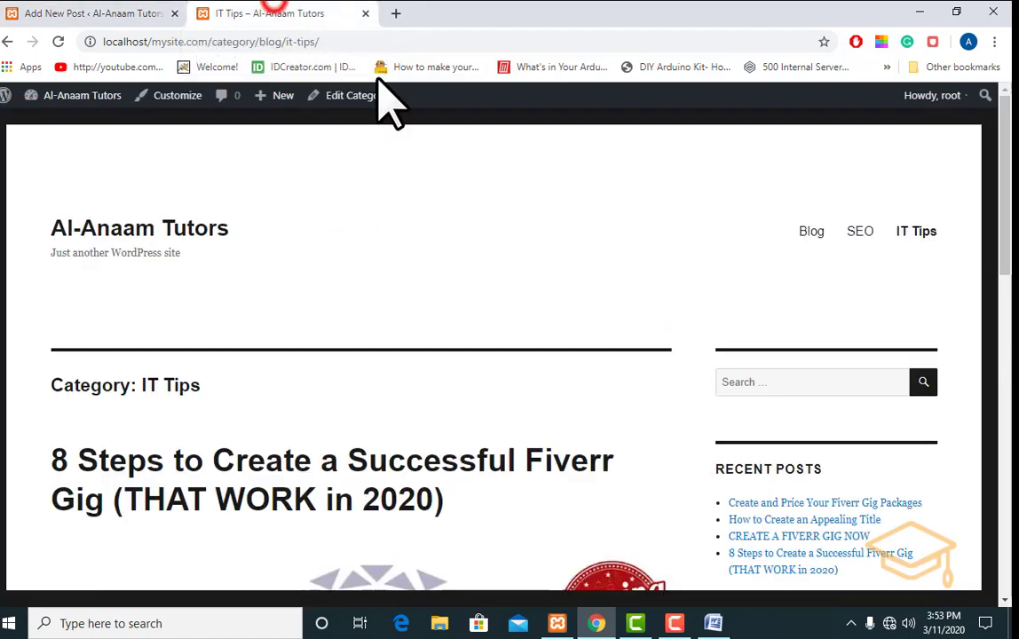
click(914, 232)
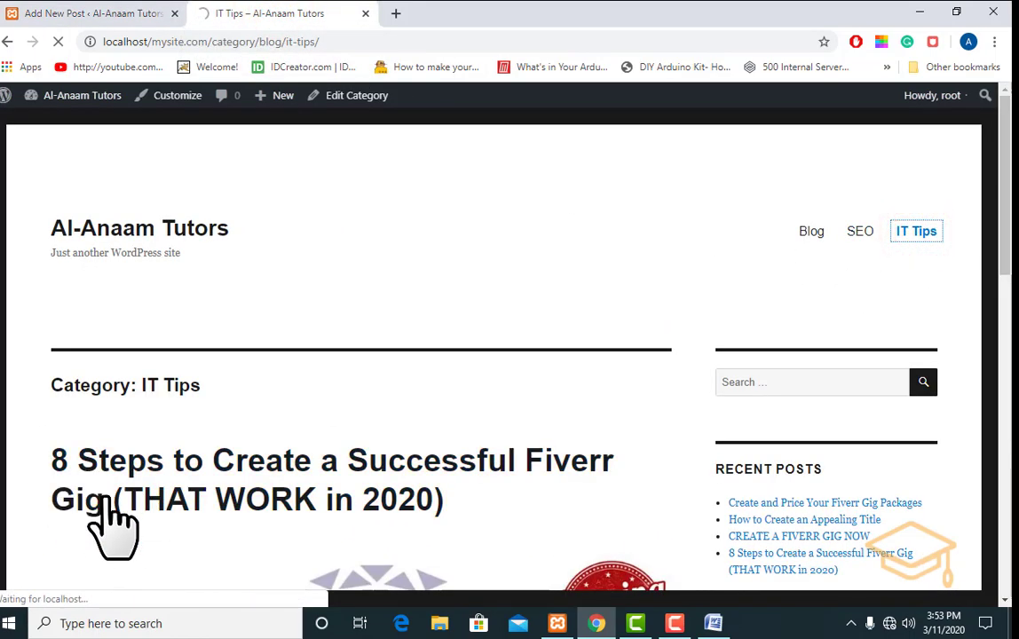
scroll(102, 486, down, 1)
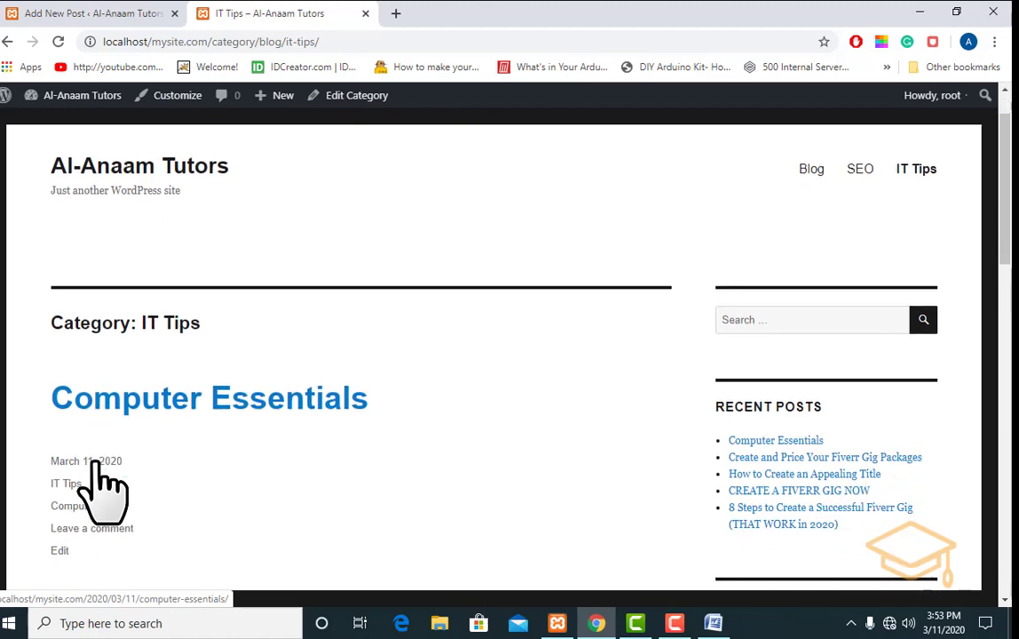
scroll(227, 421, down, 3)
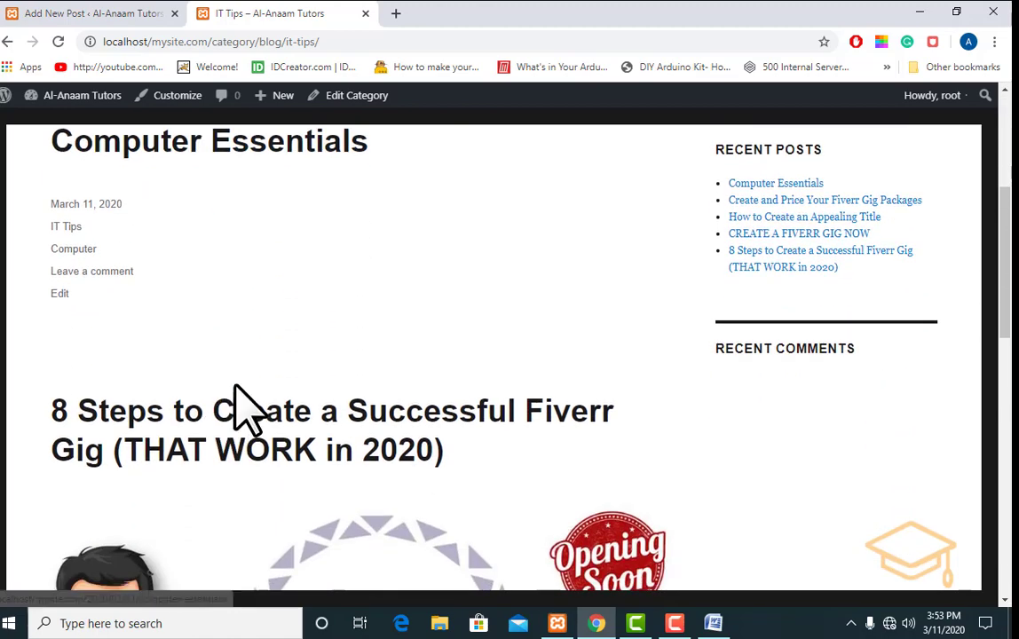
scroll(227, 318, down, 1)
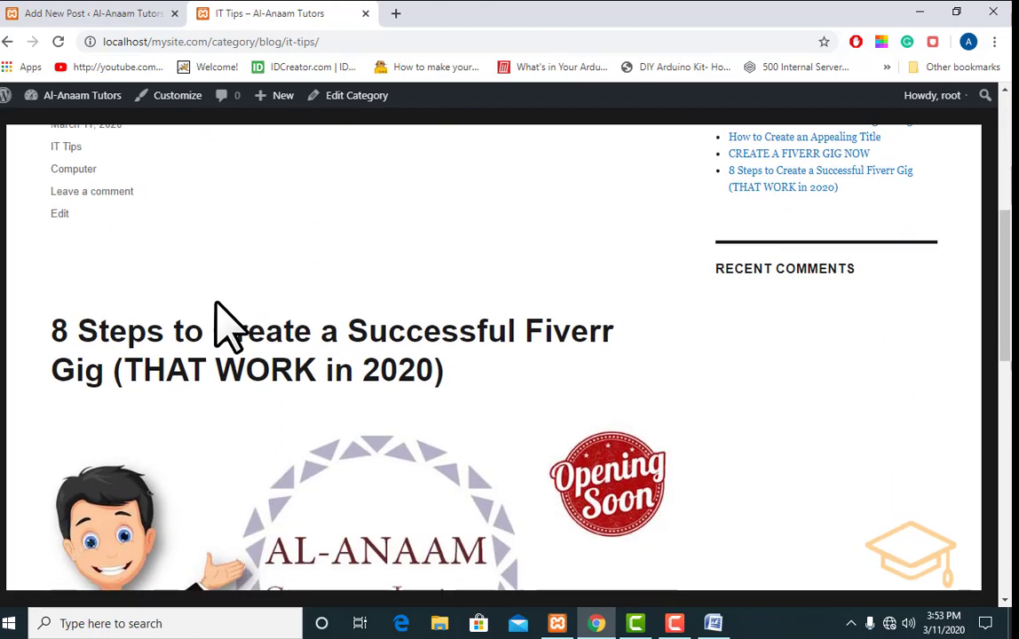
scroll(155, 364, up, 5)
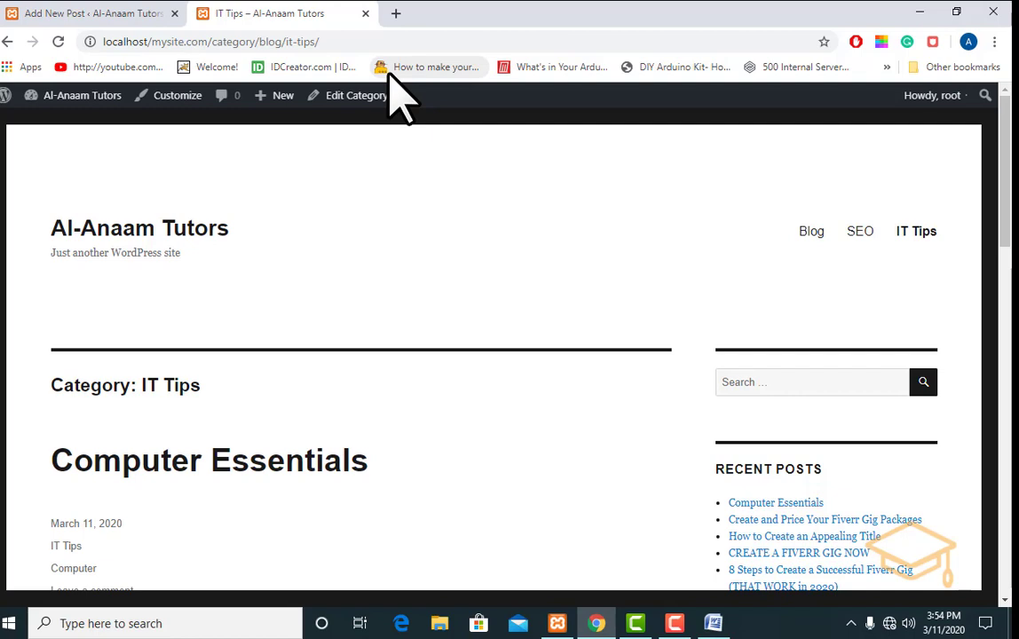
click(61, 15)
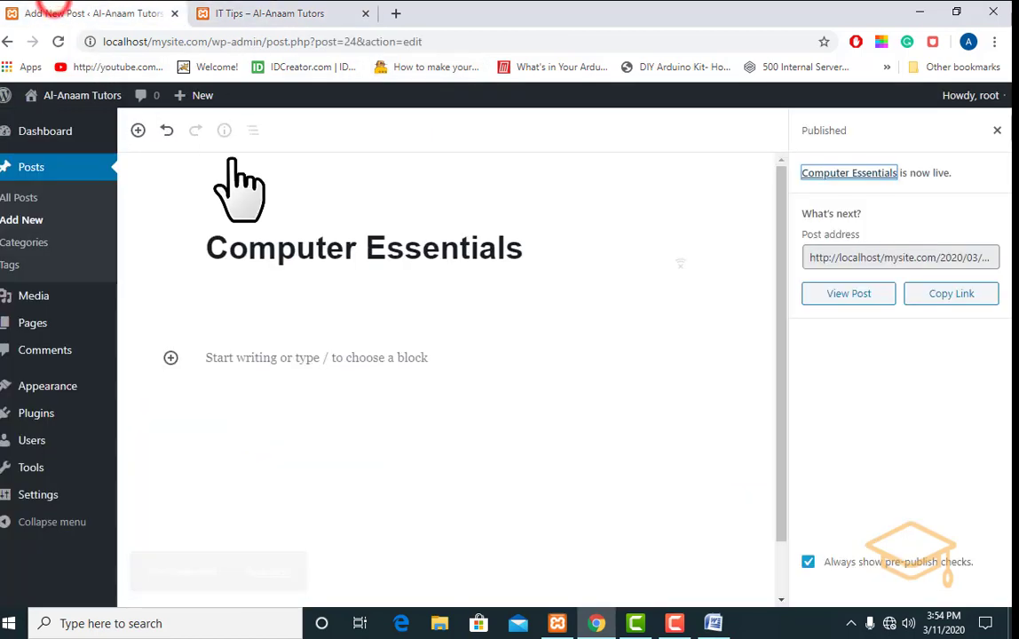
Start a new post, assign it to the IT Tips category, and review its tag, featured image and discussion settings.
click(22, 219)
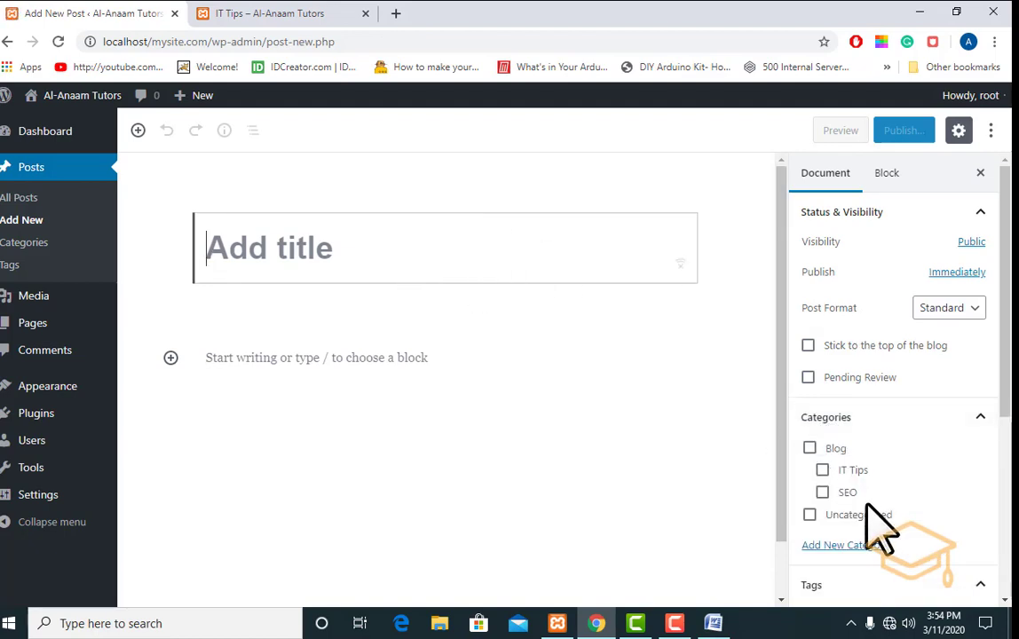
click(822, 470)
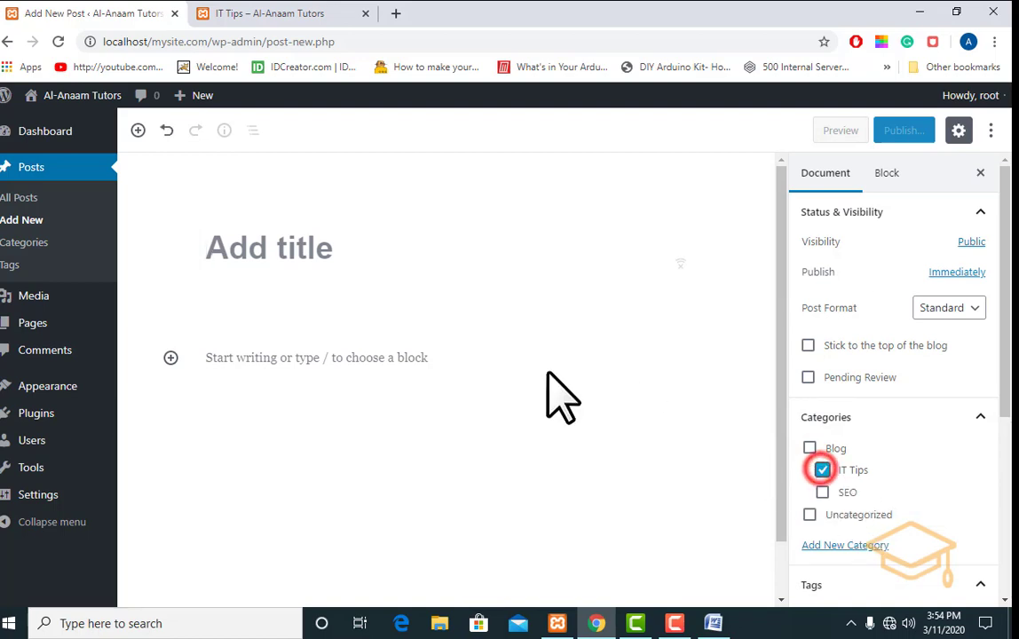
click(297, 247)
scroll(341, 355, down, 1)
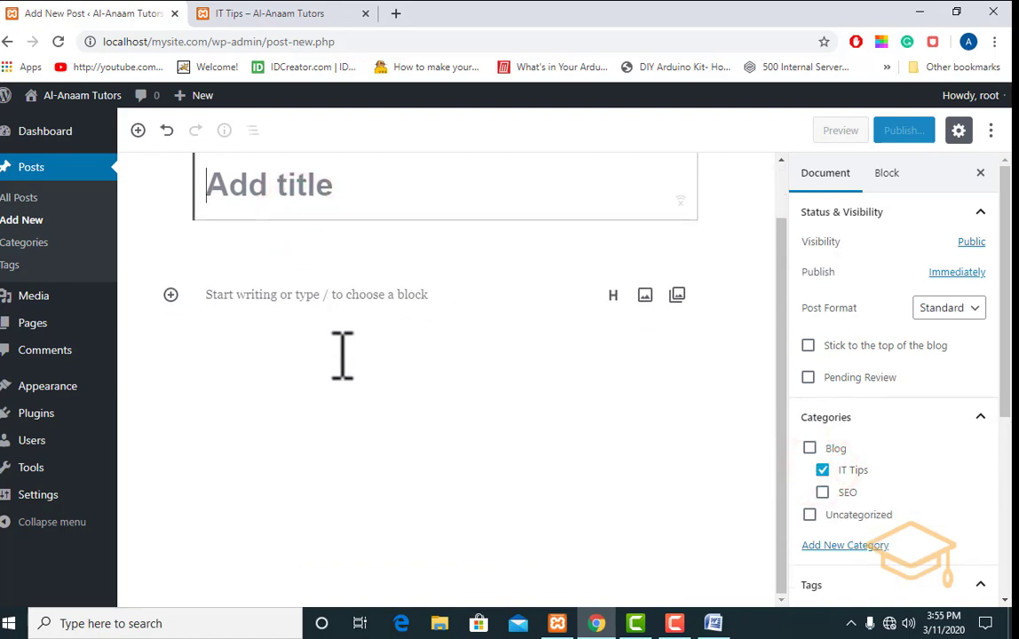
scroll(912, 471, down, 3)
scroll(881, 497, down, 1)
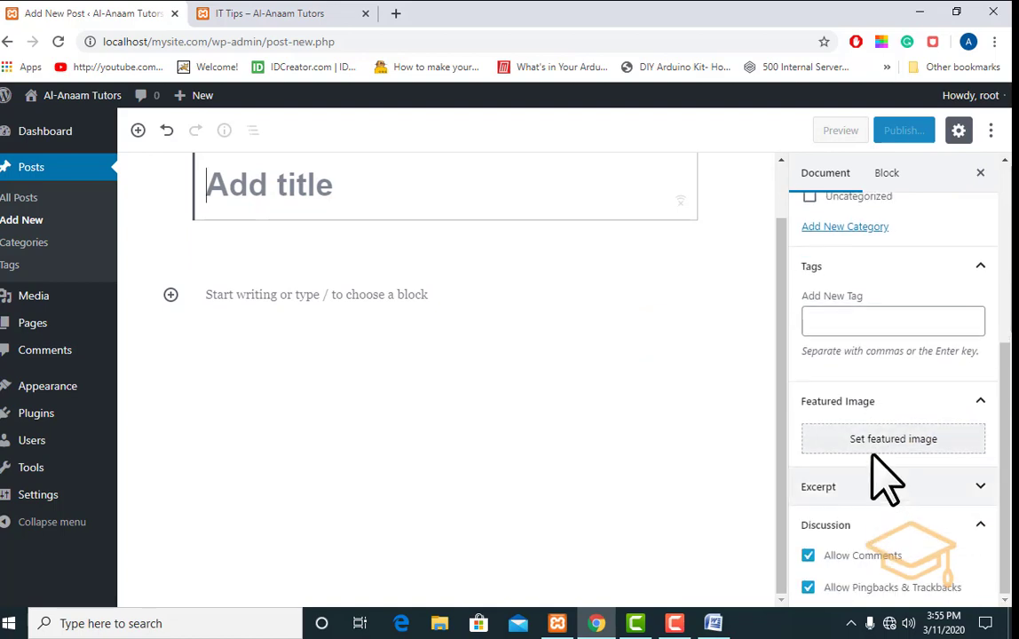
scroll(878, 373, up, 5)
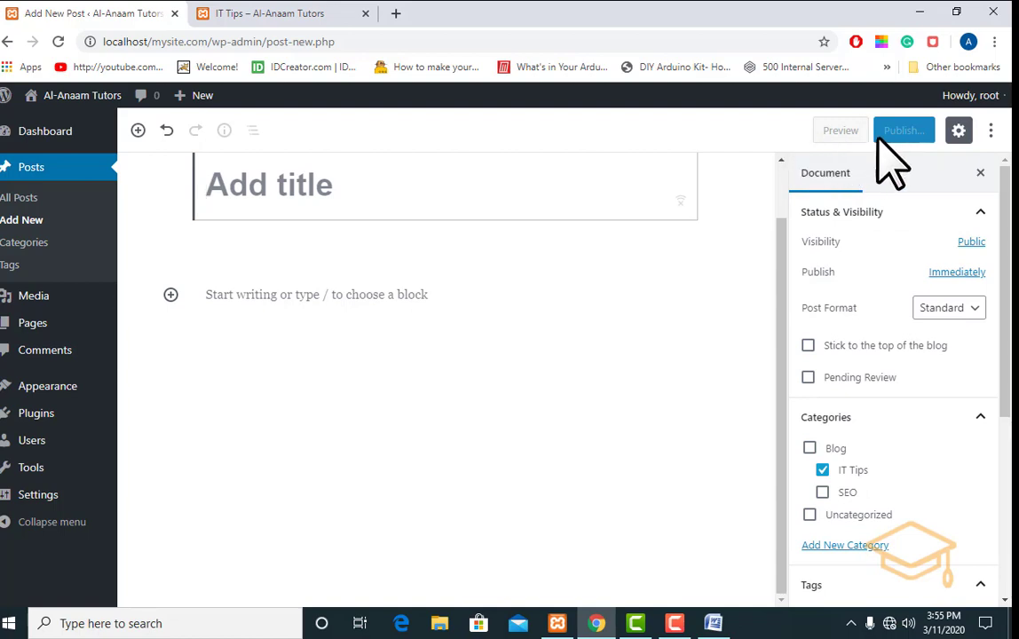
scroll(542, 209, up, 1)
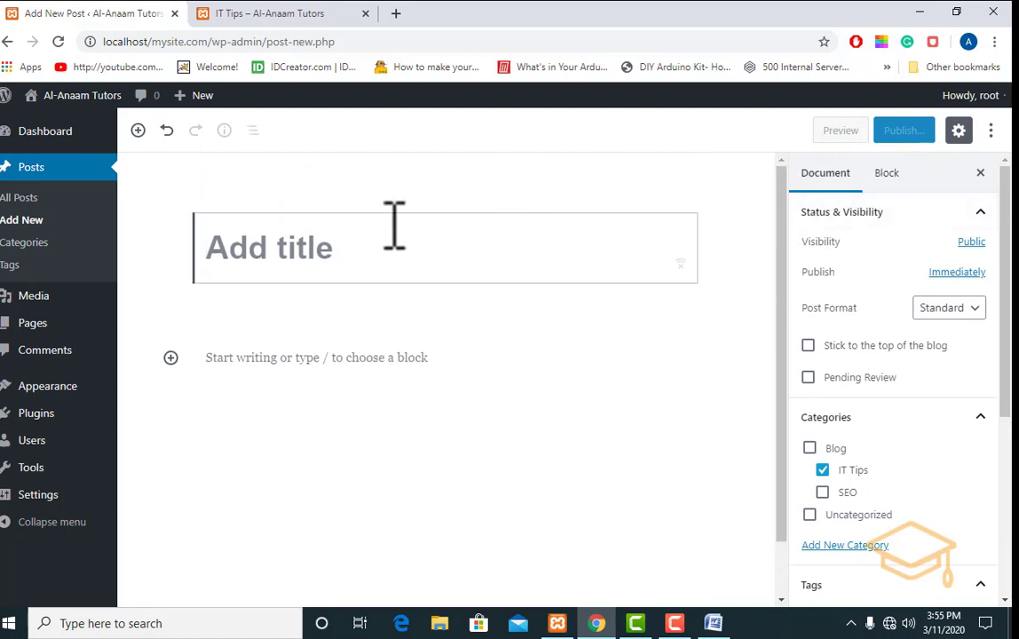
Switch to the live site, open its home page from the IT Tips category page, and look through the listed posts.
click(289, 11)
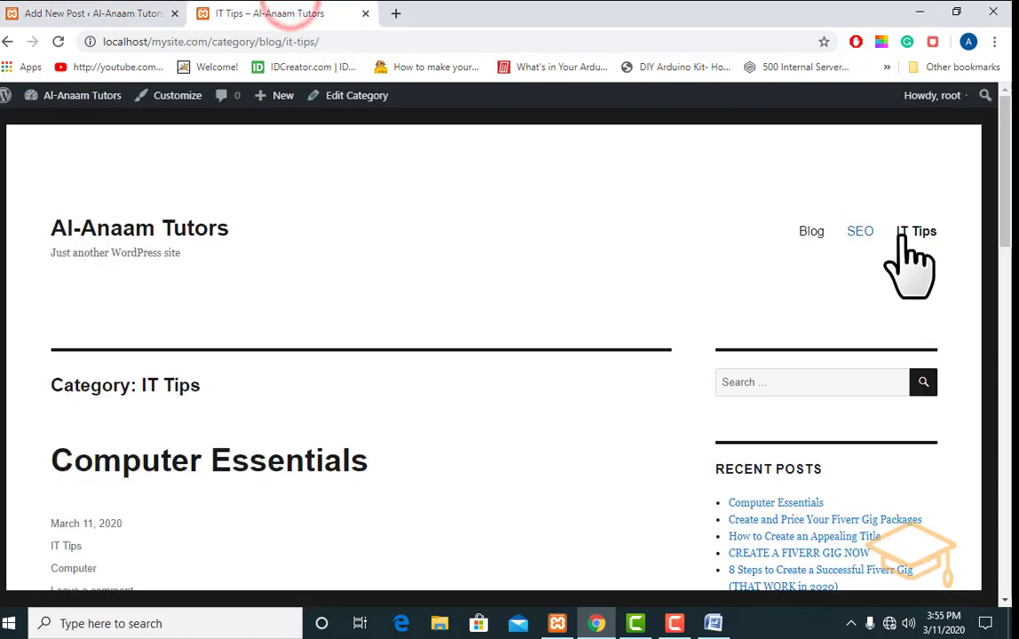
mouse_move(1003, 171)
mouse_down()
mouse_move(1003, 381)
mouse_move(1003, 160)
mouse_up()
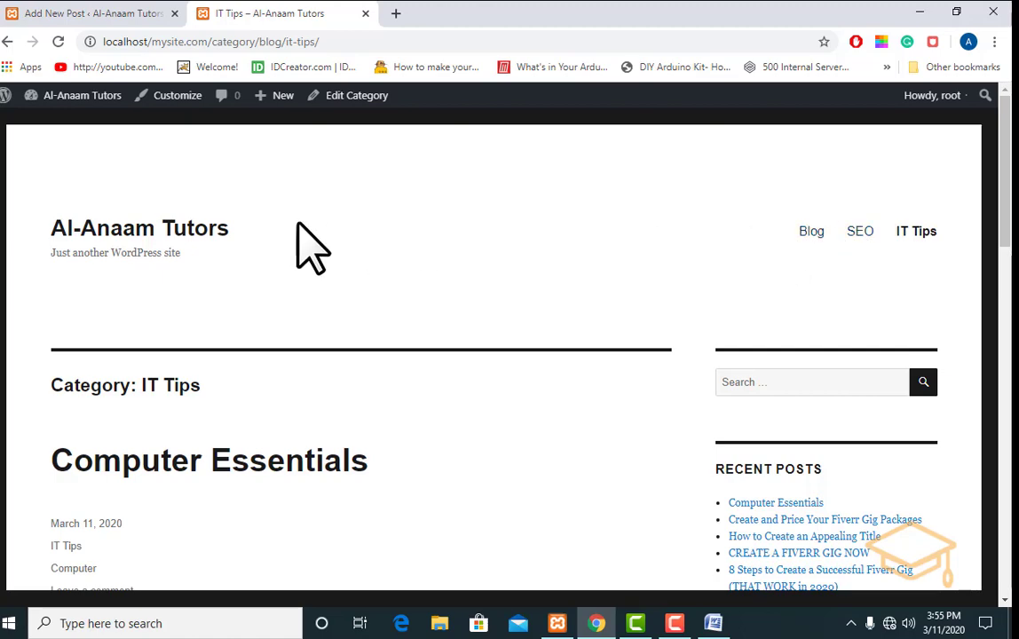
click(165, 224)
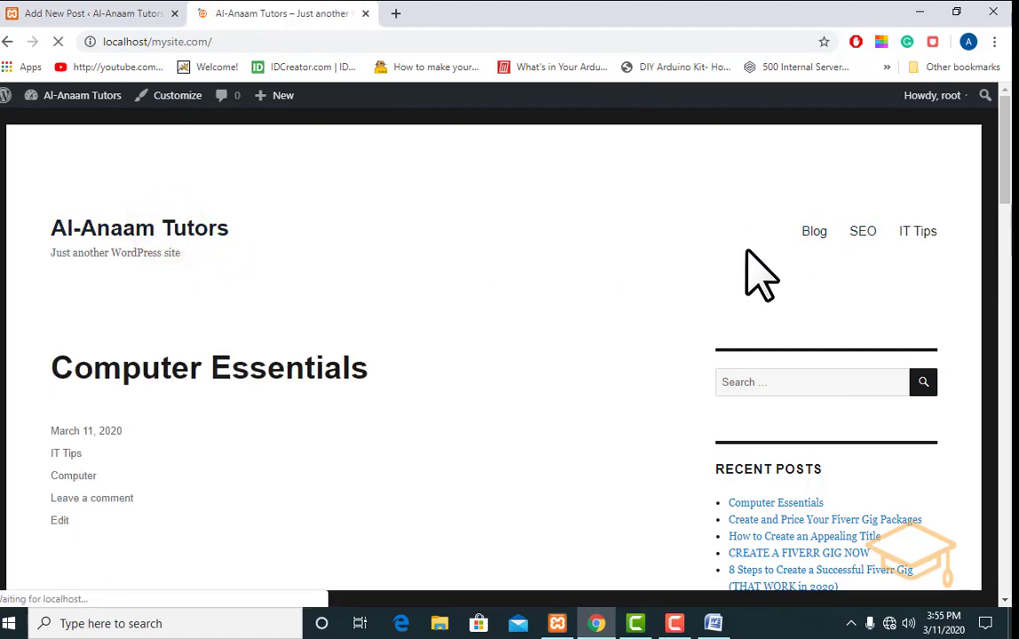
scroll(263, 307, down, 4)
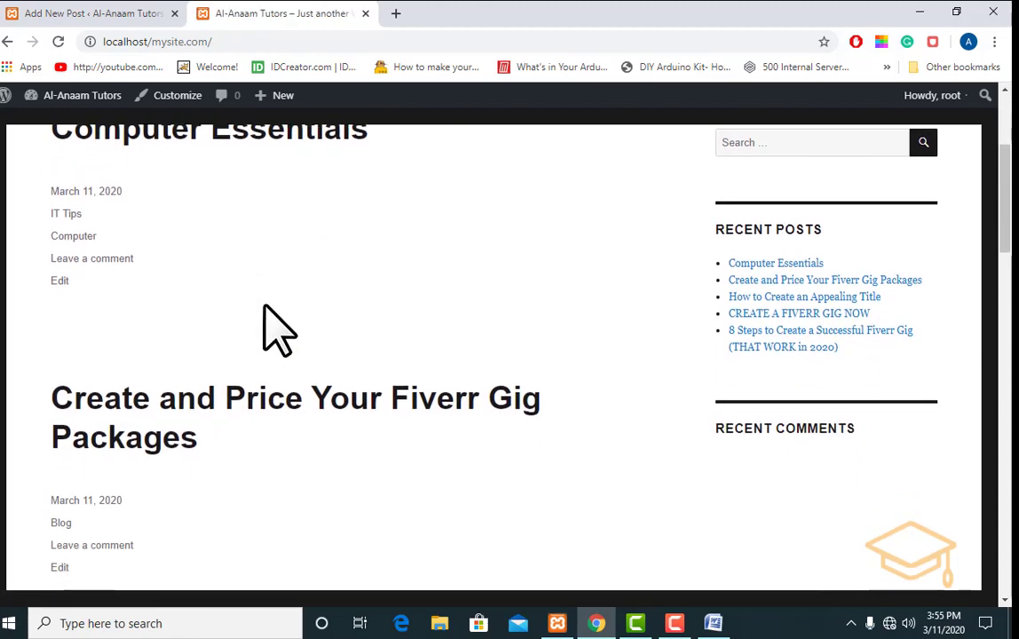
scroll(278, 307, down, 3)
scroll(278, 307, up, 1)
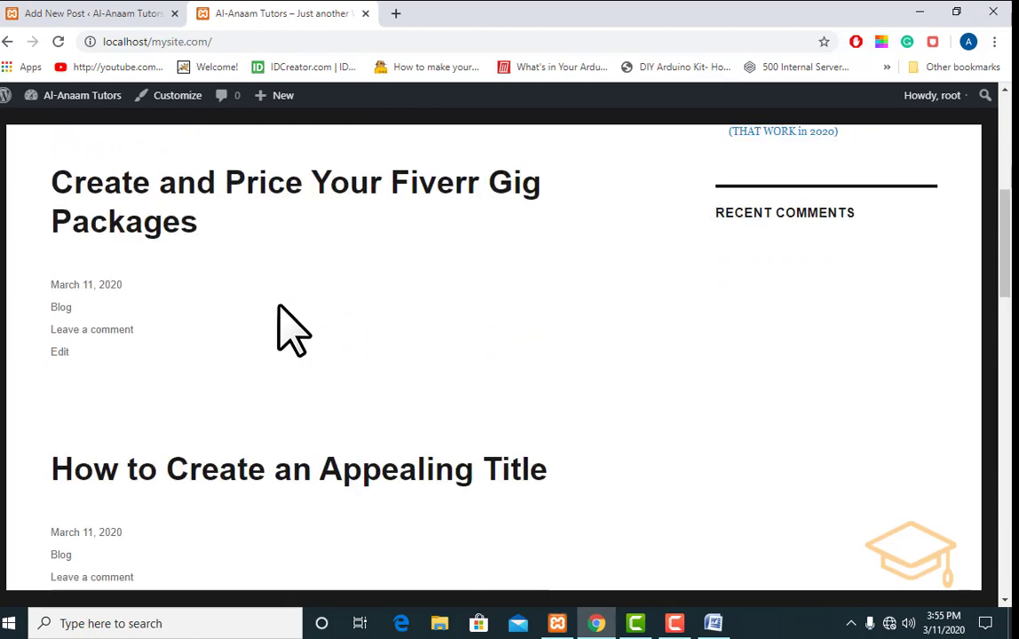
scroll(292, 330, up, 5)
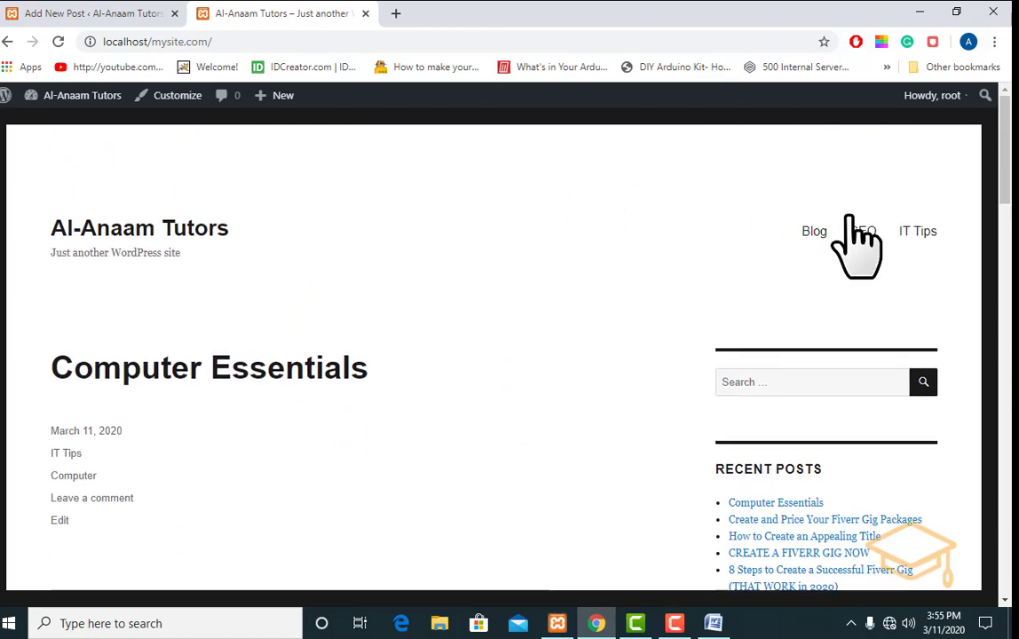
Return to the dashboard, open the post categories page, and review the new category form and its parent category options.
click(111, 13)
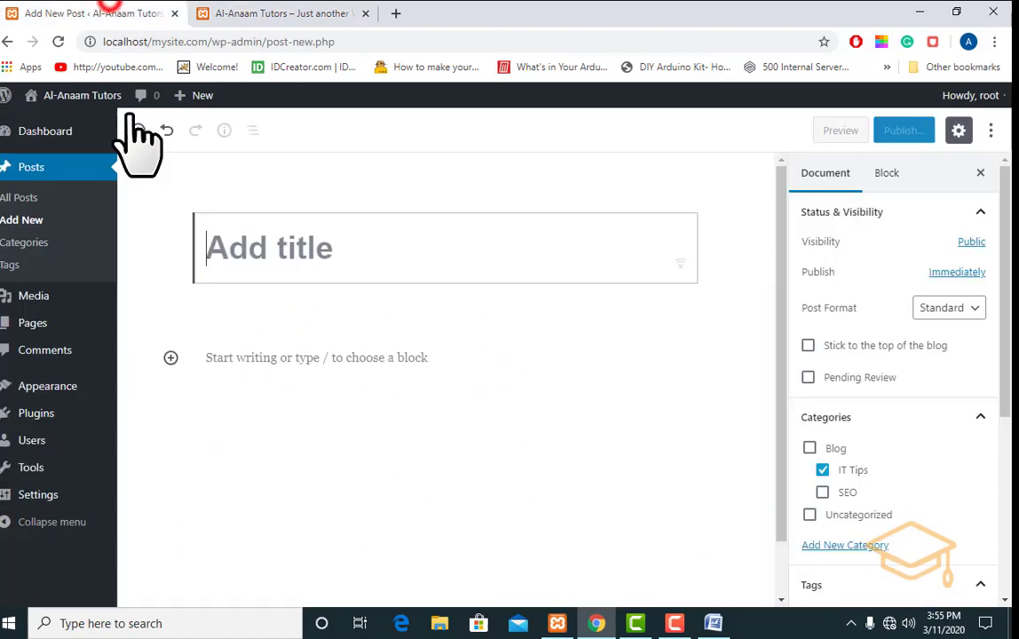
click(27, 242)
click(573, 133)
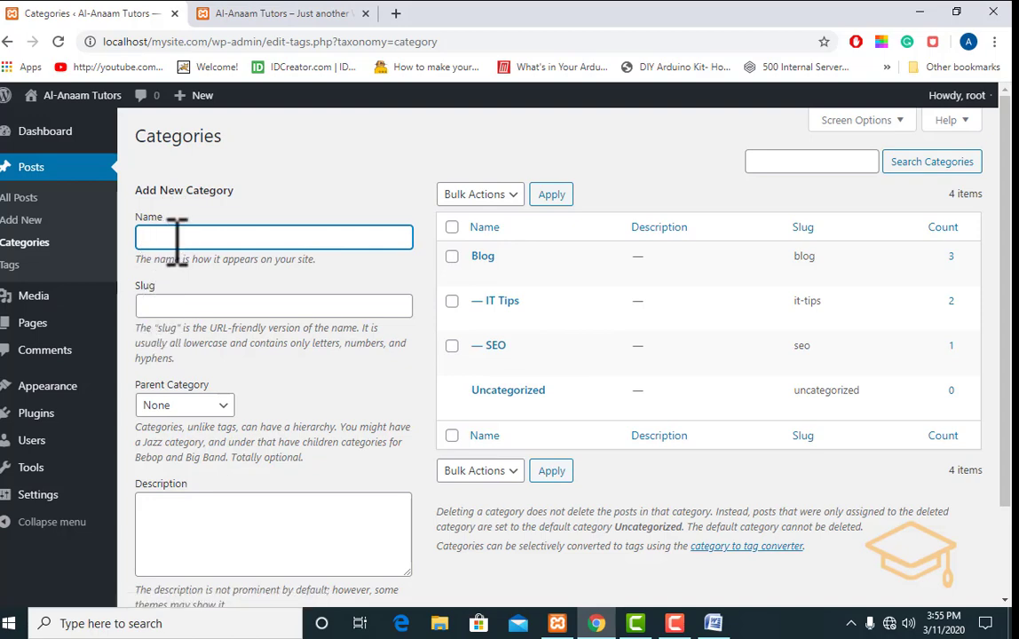
scroll(202, 417, down, 2)
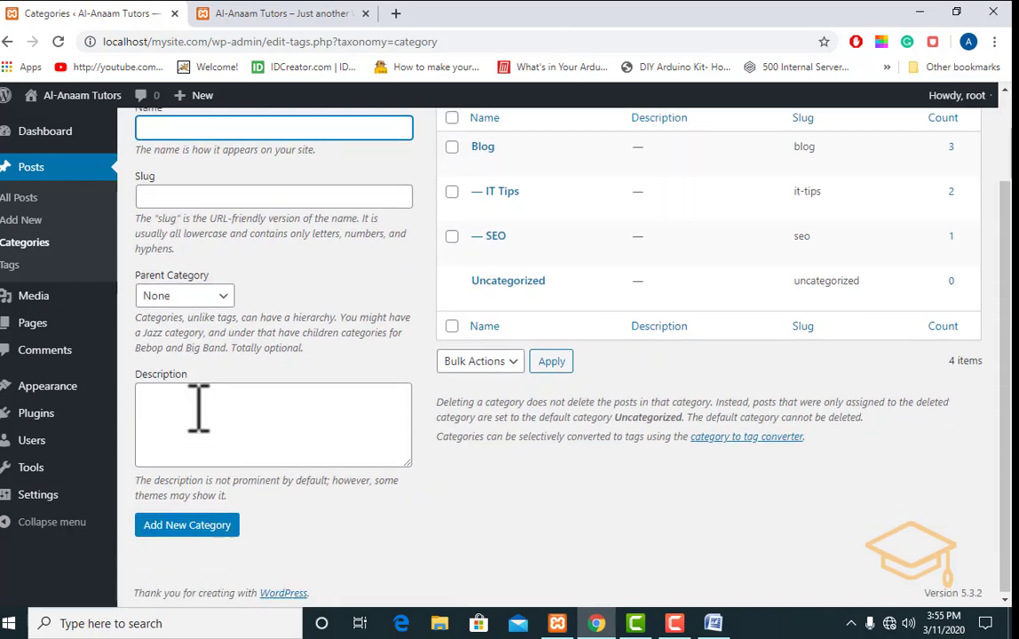
click(203, 294)
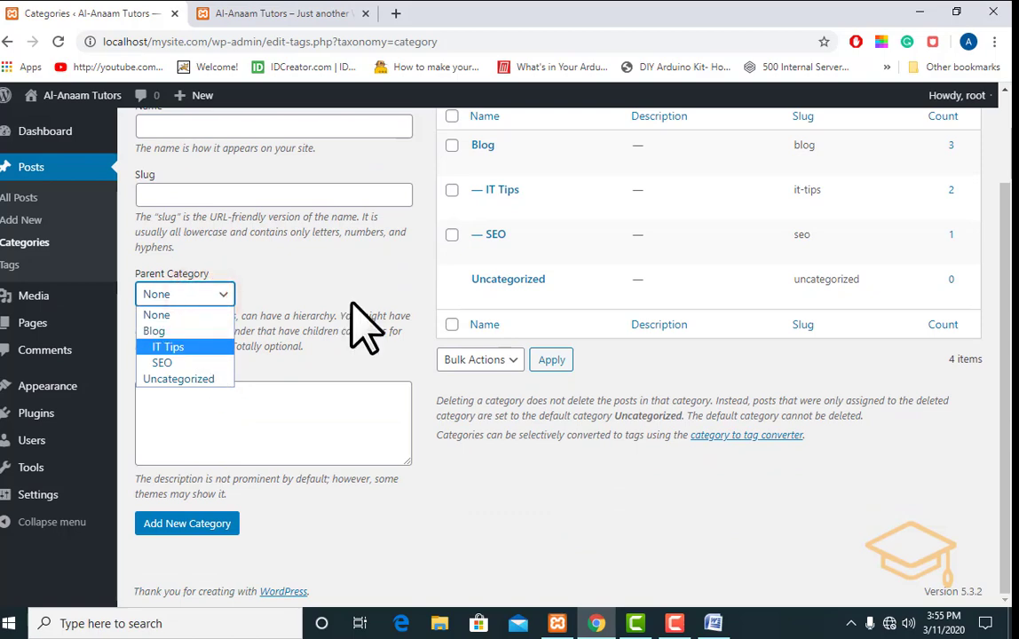
Open the post tags page and compare the usage counts of the Computer and Best tags.
click(9, 265)
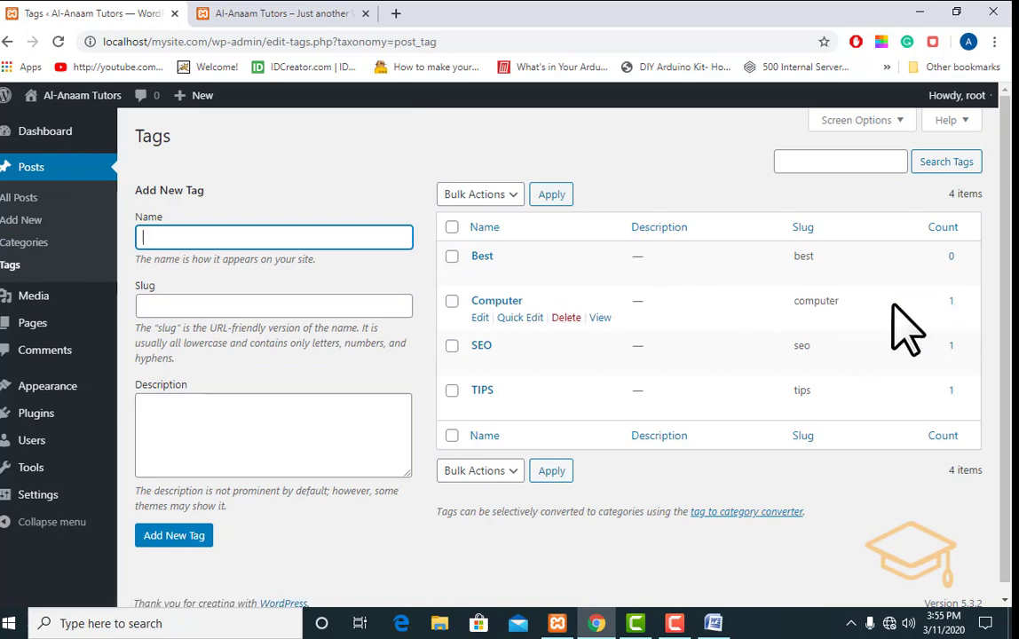
click(947, 299)
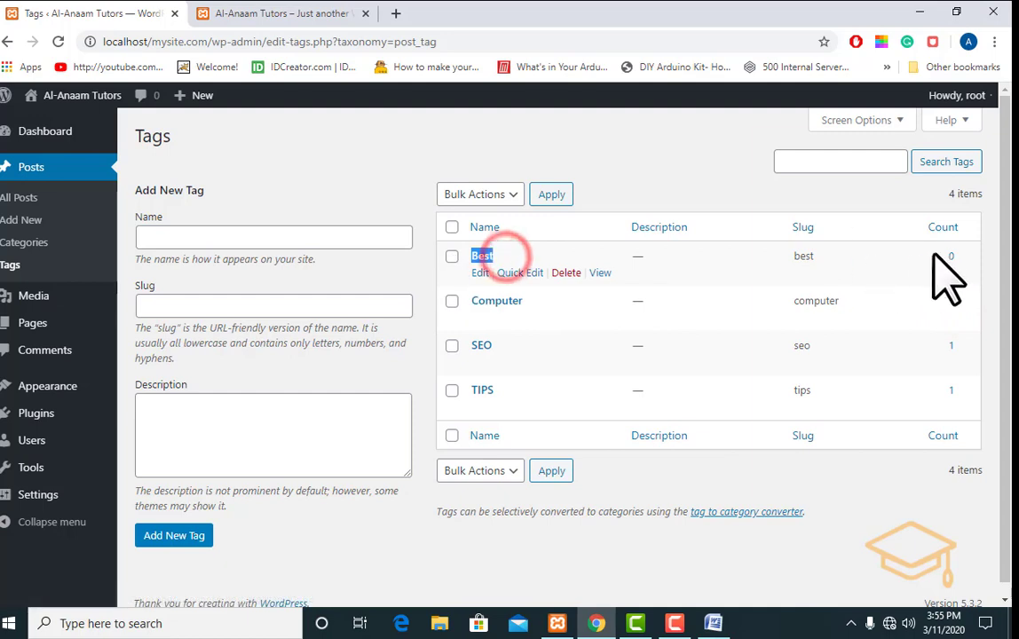
drag(941, 254, 998, 275)
click(687, 257)
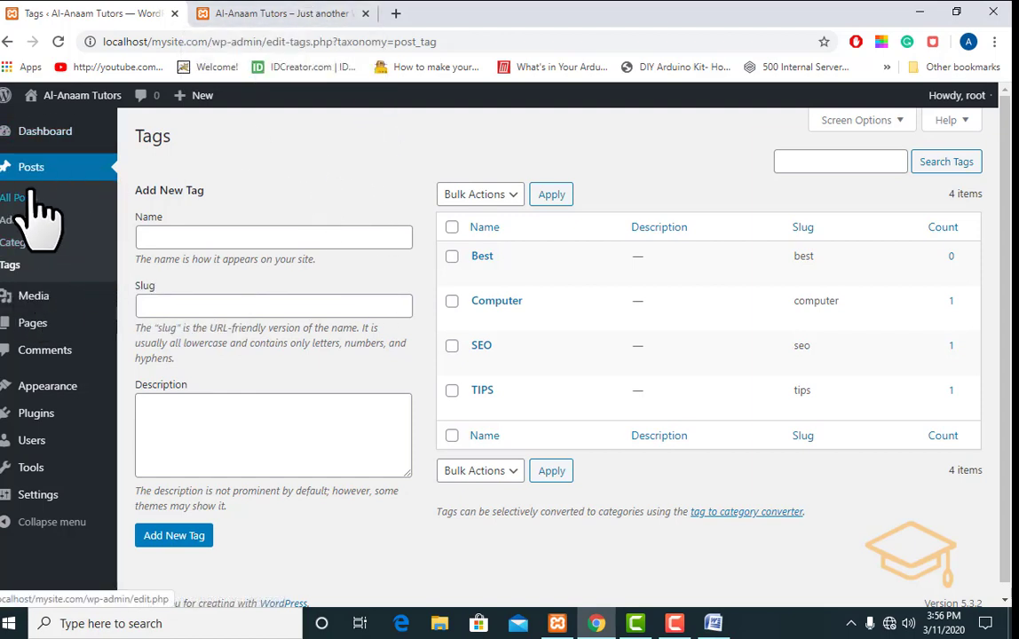
Go back to the live site's home page and check the category navigation menu.
click(257, 13)
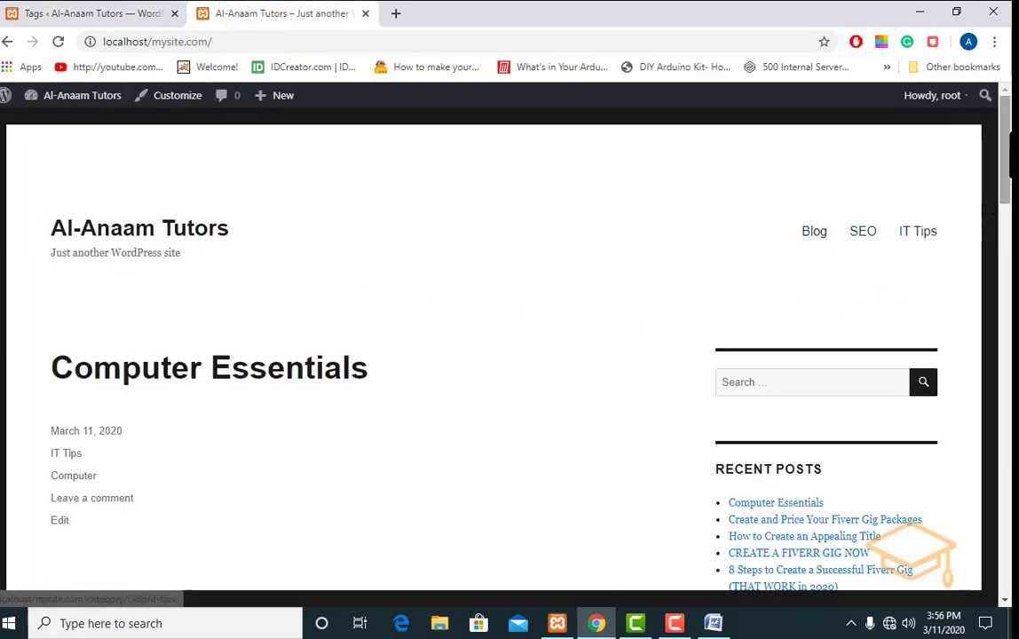
drag(1006, 116, 1003, 139)
scroll(998, 169, up, 2)
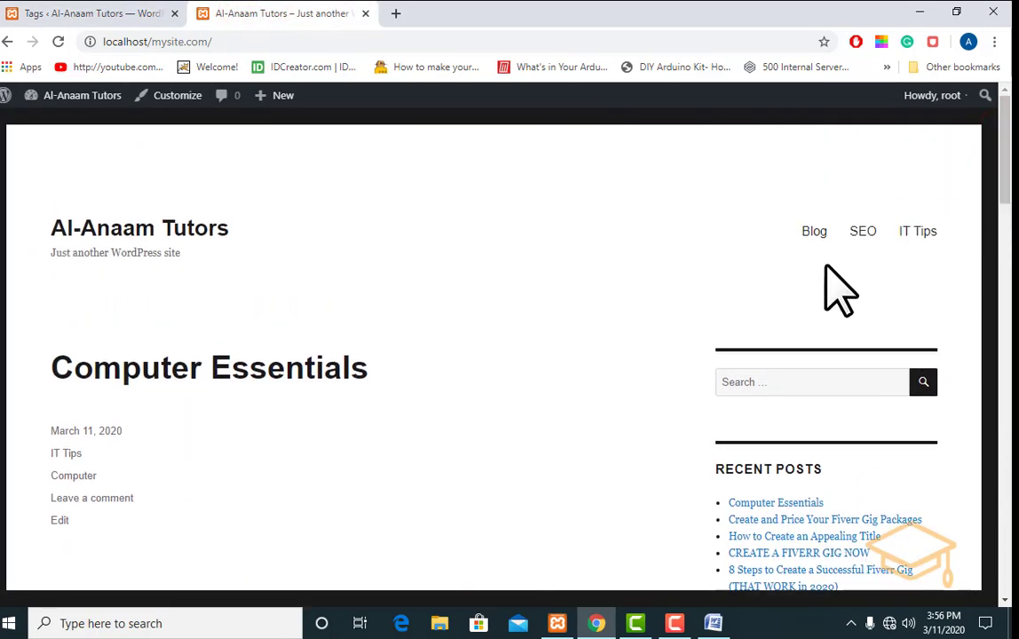